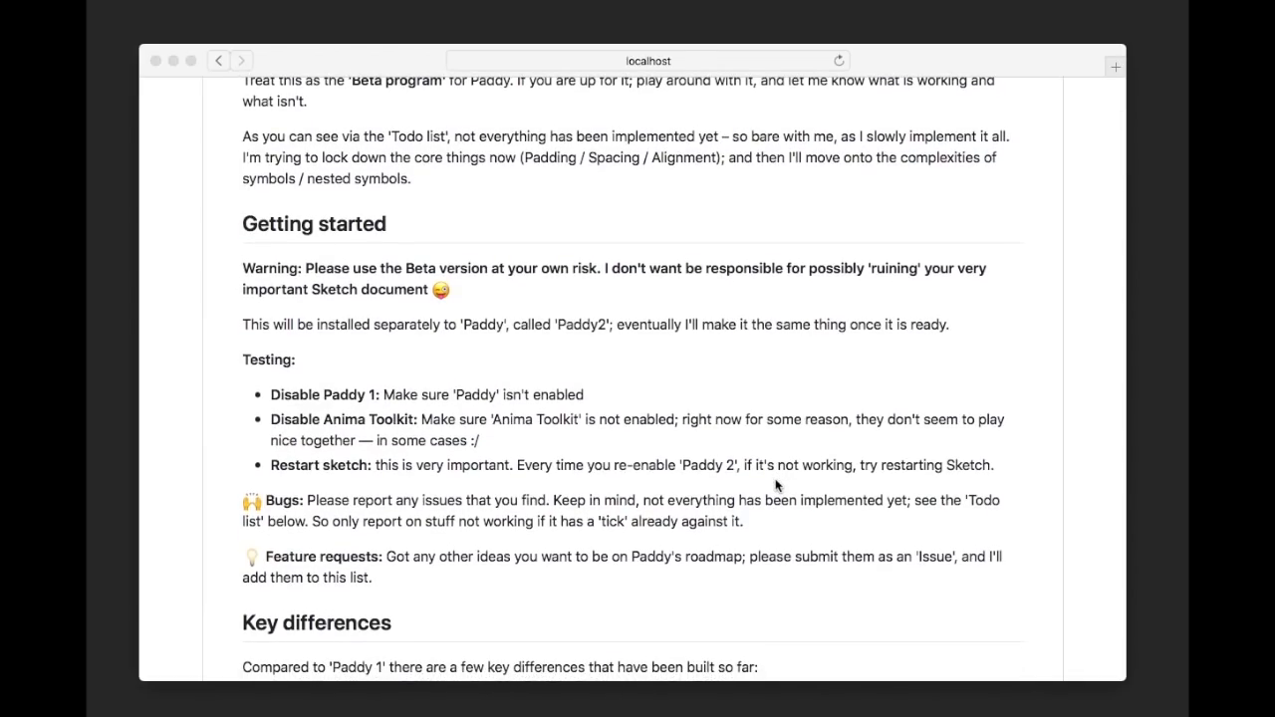
- Read through the Paddy 2 beta page: getting started notes, key differences, and the todo lists for re-layout, stacking, alignment and padding
scroll(776, 485, up, 5)
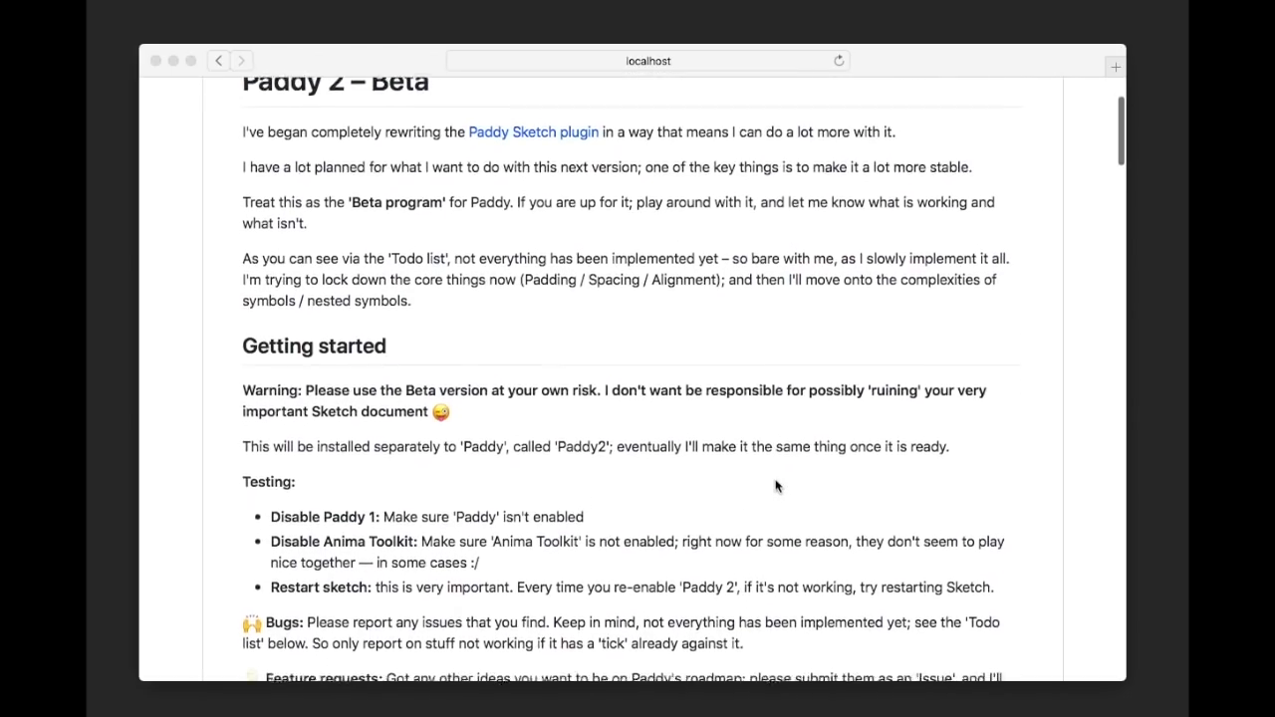
scroll(404, 386, down, 3)
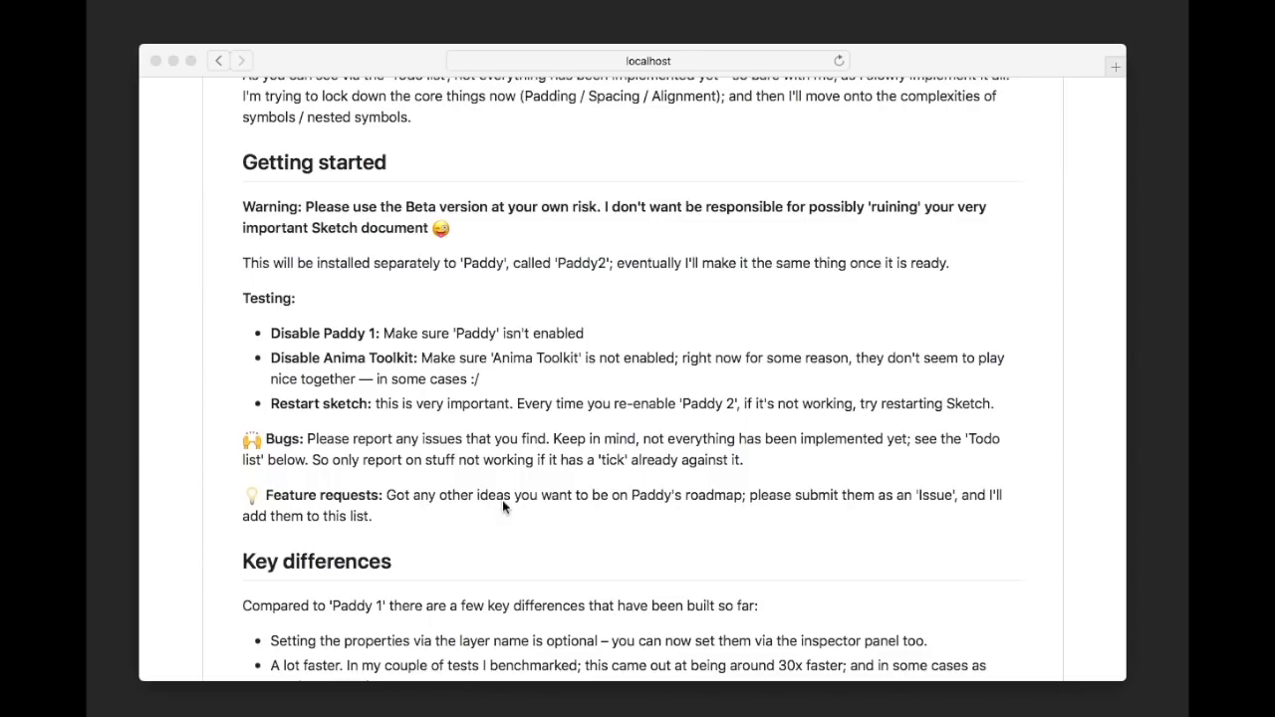
scroll(501, 503, down, 10)
scroll(324, 202, up, 2)
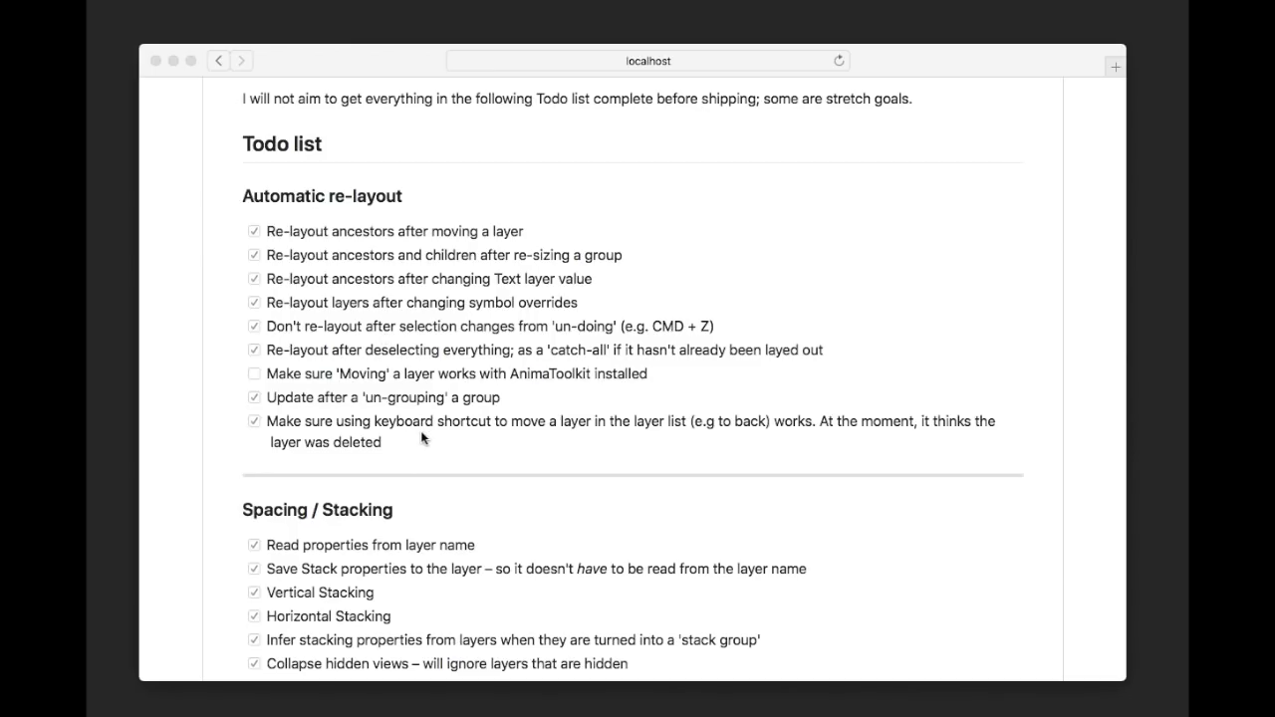
scroll(421, 439, down, 3)
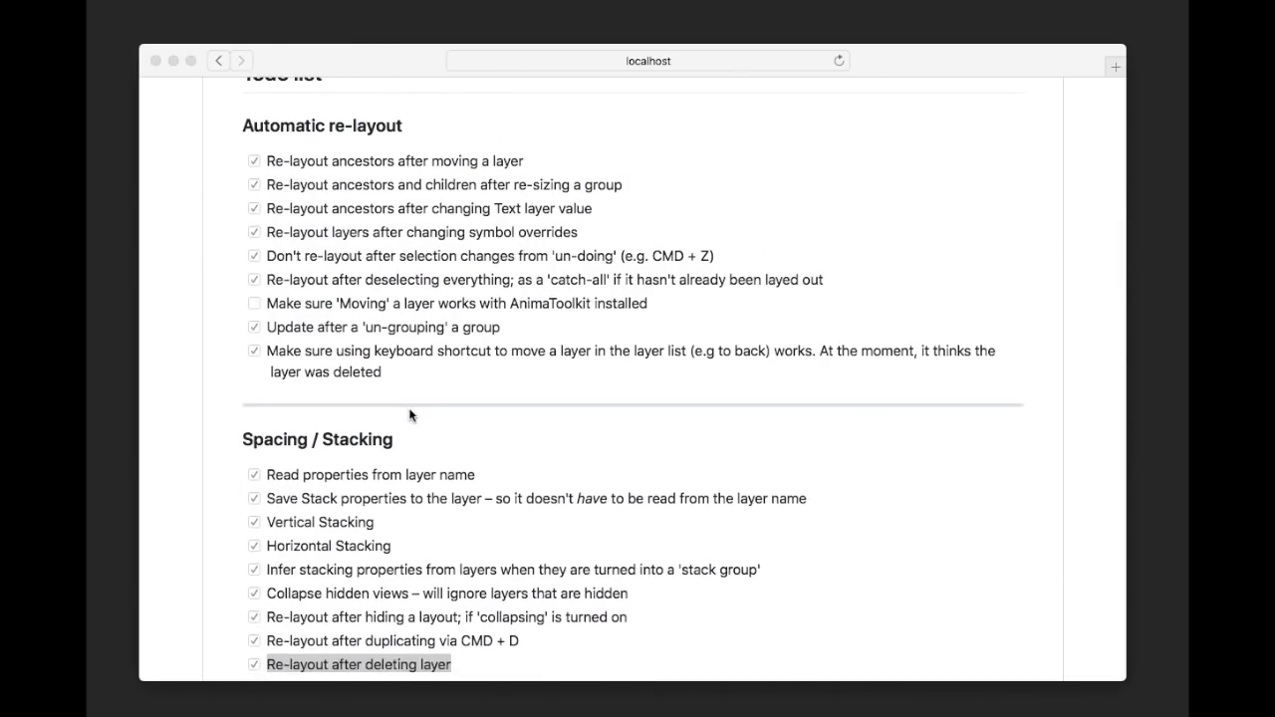
scroll(409, 415, down, 10)
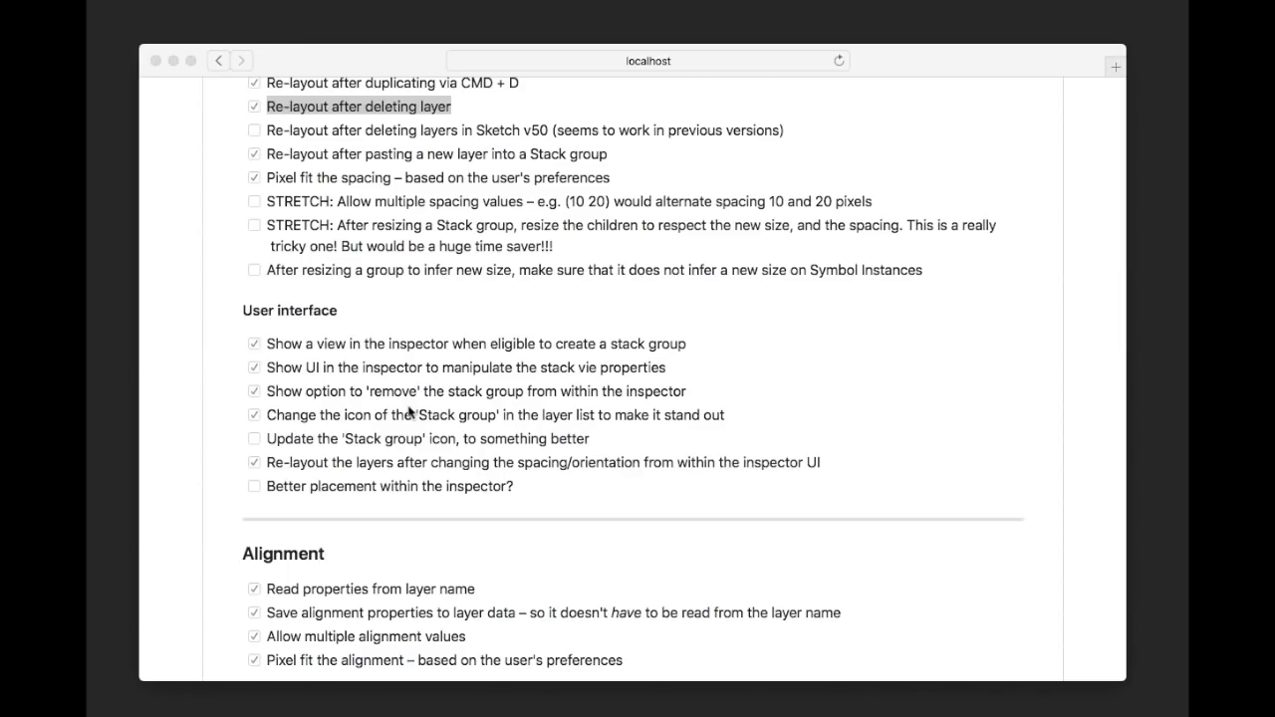
scroll(409, 416, down, 4)
scroll(358, 339, down, 3)
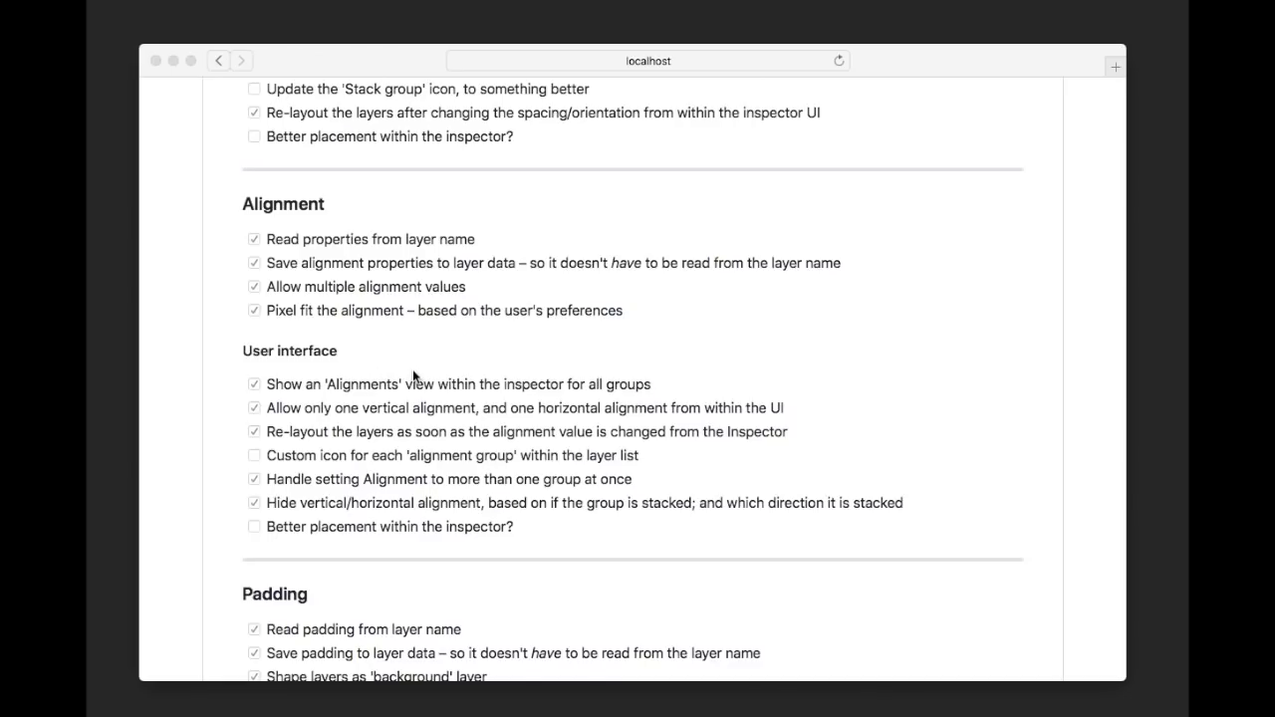
scroll(413, 376, down, 12)
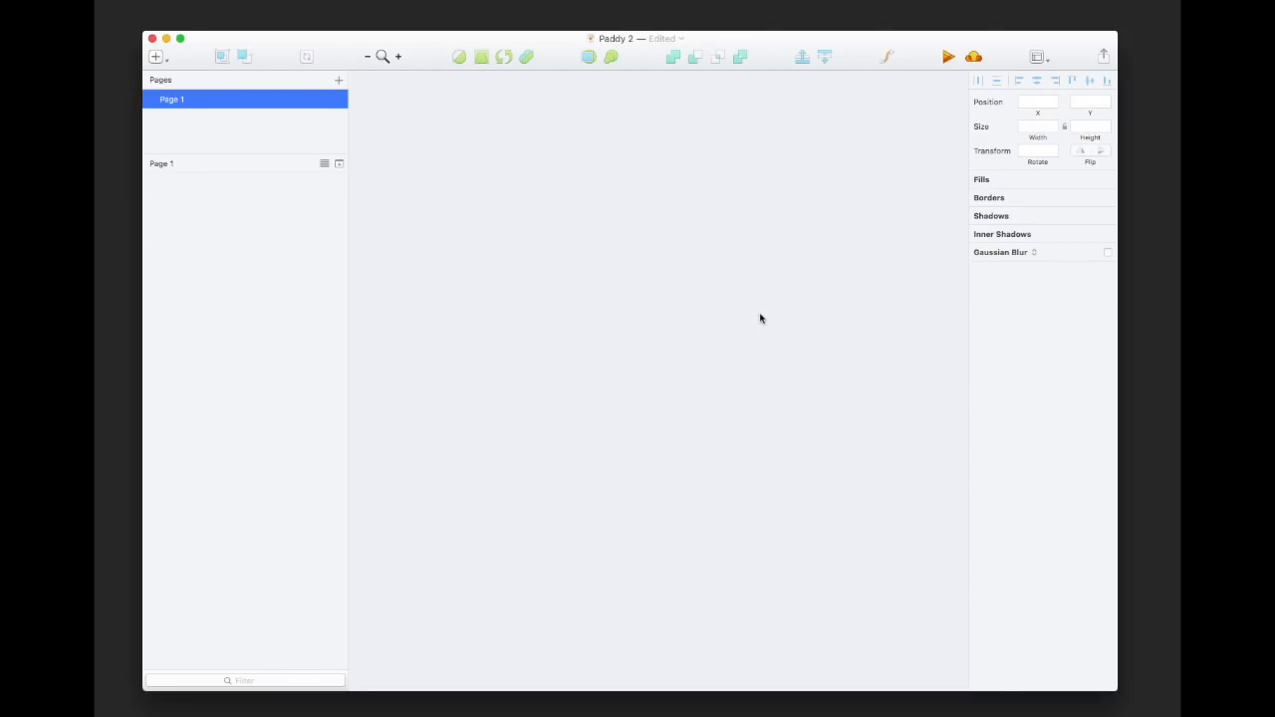
- Draw three green rectangles of about 415 by 195 in an unevenly spaced vertical column and group them
key(r)
mouse_move(596, 159)
mouse_down()
mouse_move(794, 292)
mouse_move(728, 223)
mouse_move(741, 227)
mouse_move(688, 302)
mouse_move(692, 374)
mouse_move(794, 458)
mouse_move(602, 175)
mouse_up()
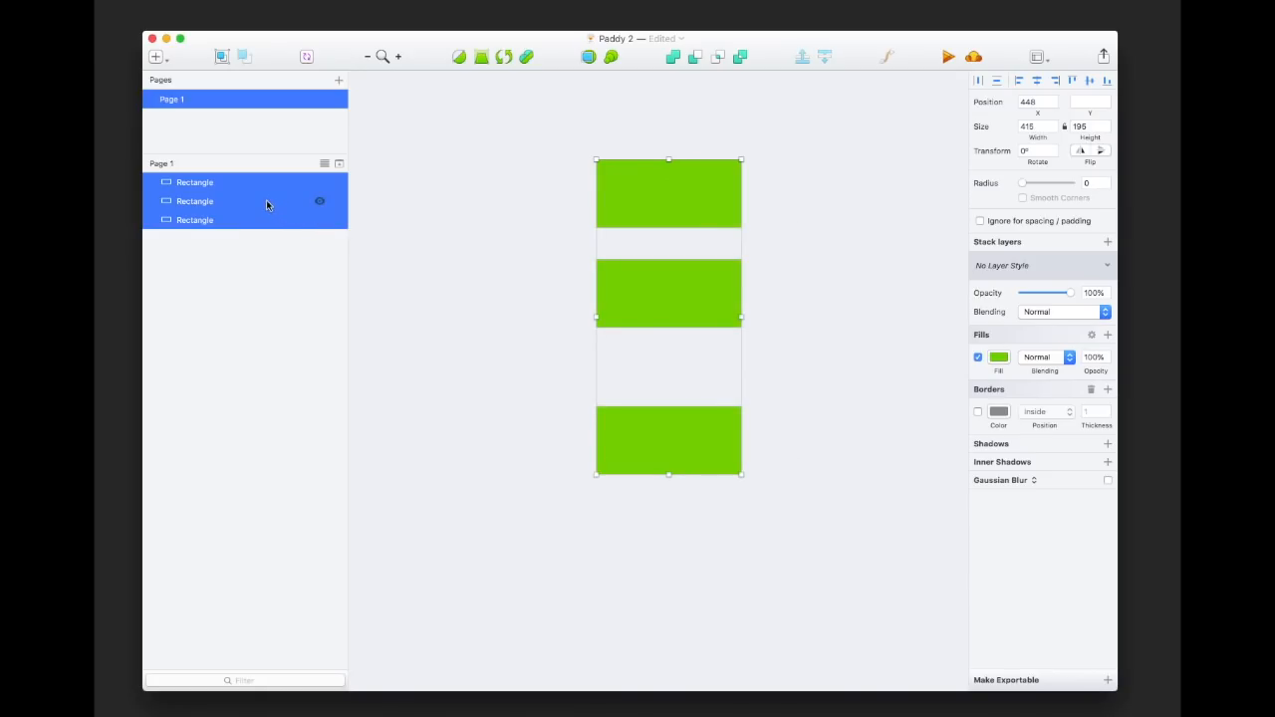
key(super+g)
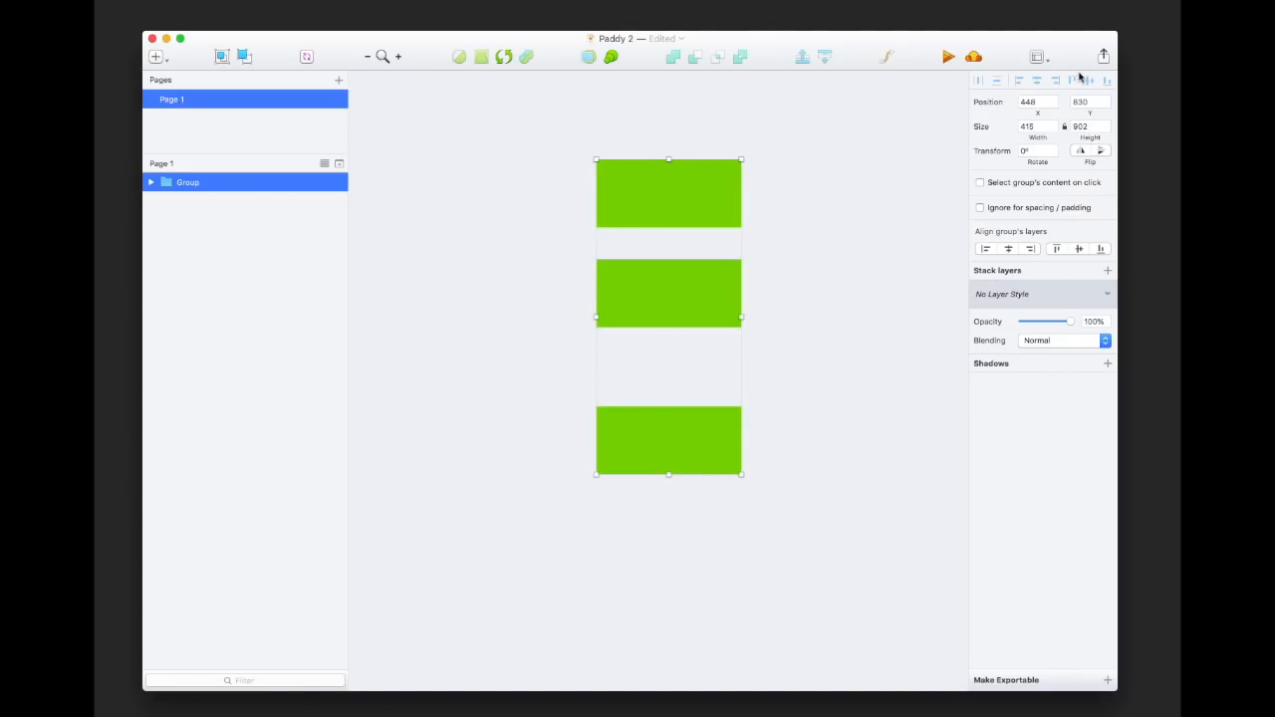
- Turn the group into a vertical layer stack and set its spacing to 20
click(1104, 271)
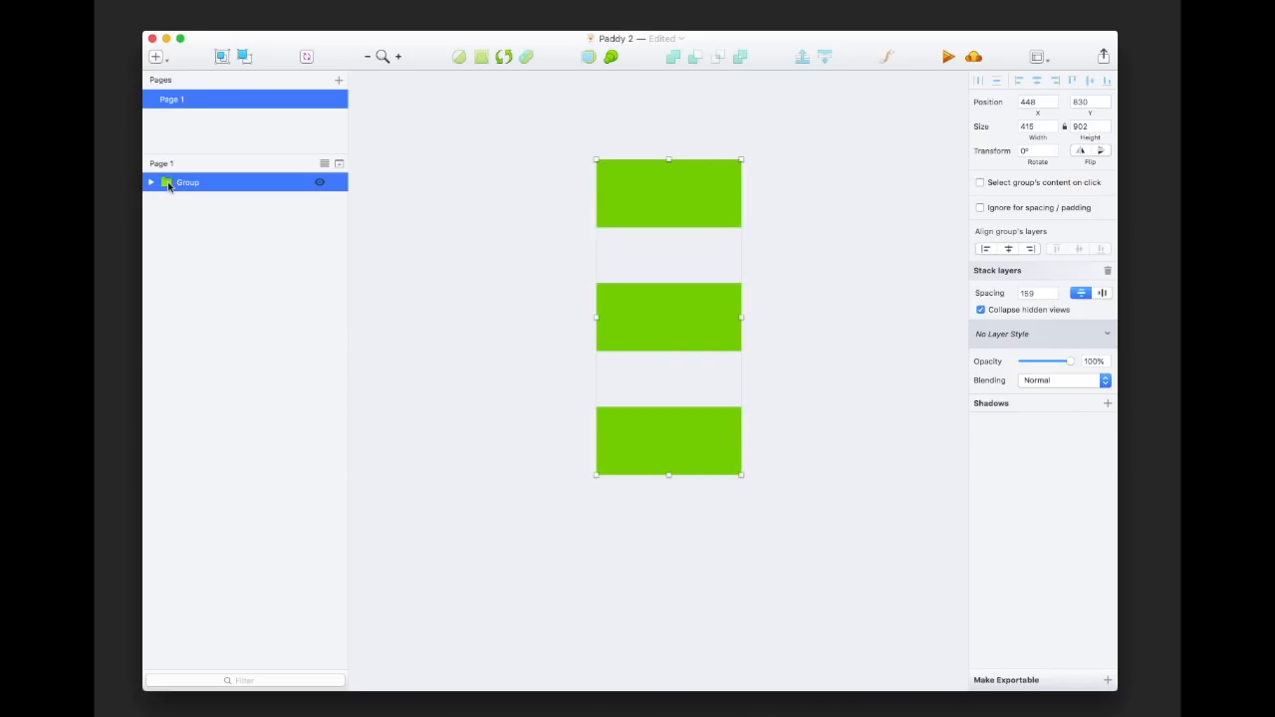
click(429, 183)
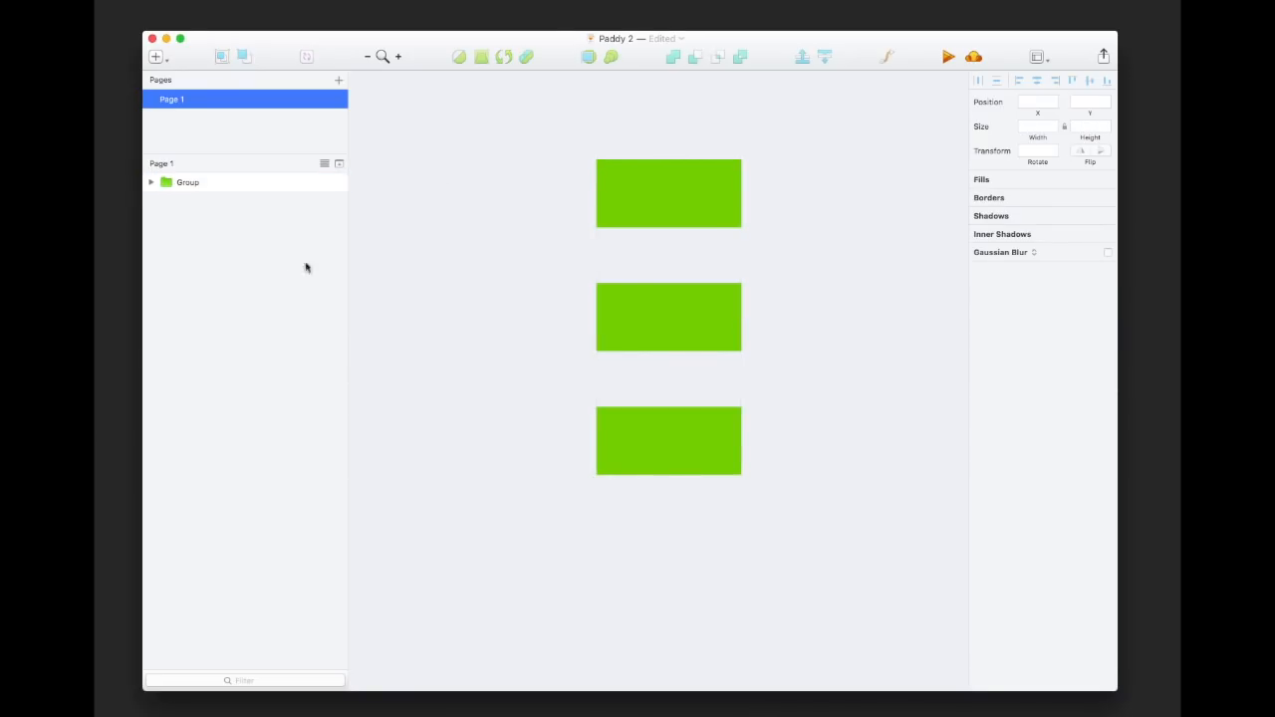
click(174, 189)
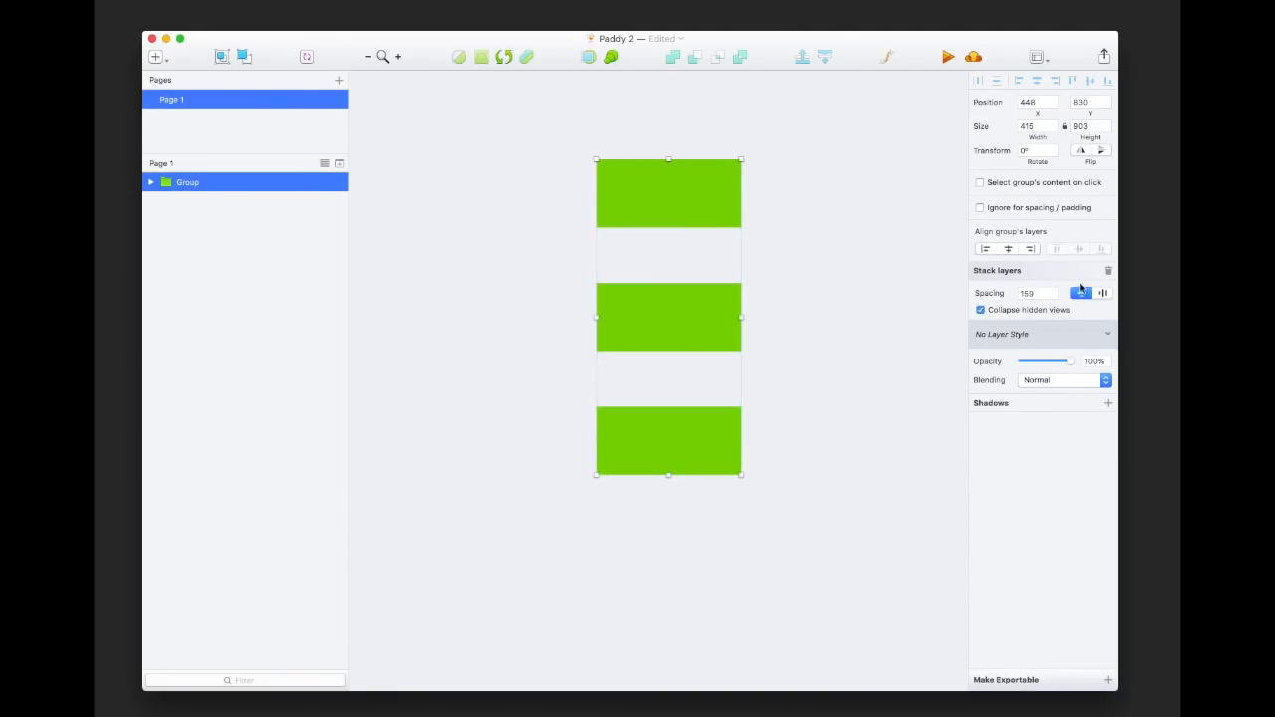
click(1020, 292)
text(20)
key(Return)
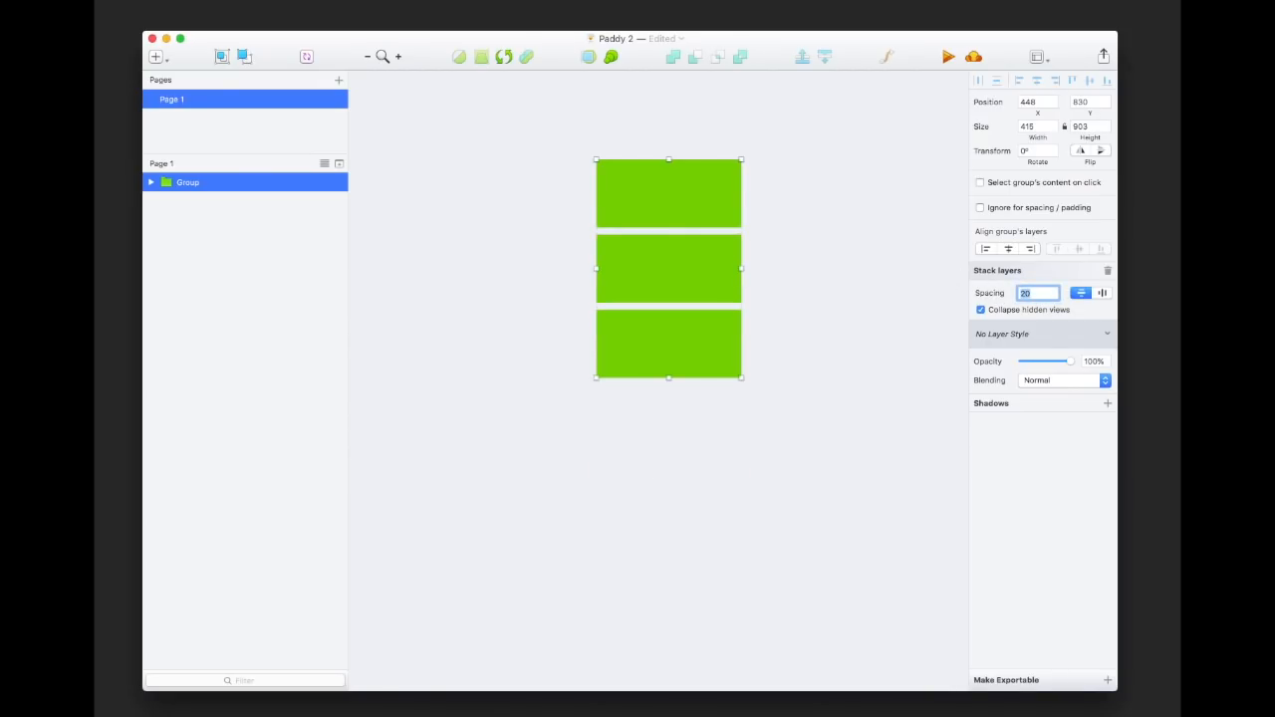
- Step the stack's spacing up and down in large increments, ending at 50
key(shift+Up)
key(shift+Up)
key(shift+Up)
key(shift+Up)
key(shift+Up)
key(shift+Down)
key(shift+Down)
key(shift+Down)
key(shift+Down)
key(shift+Down)
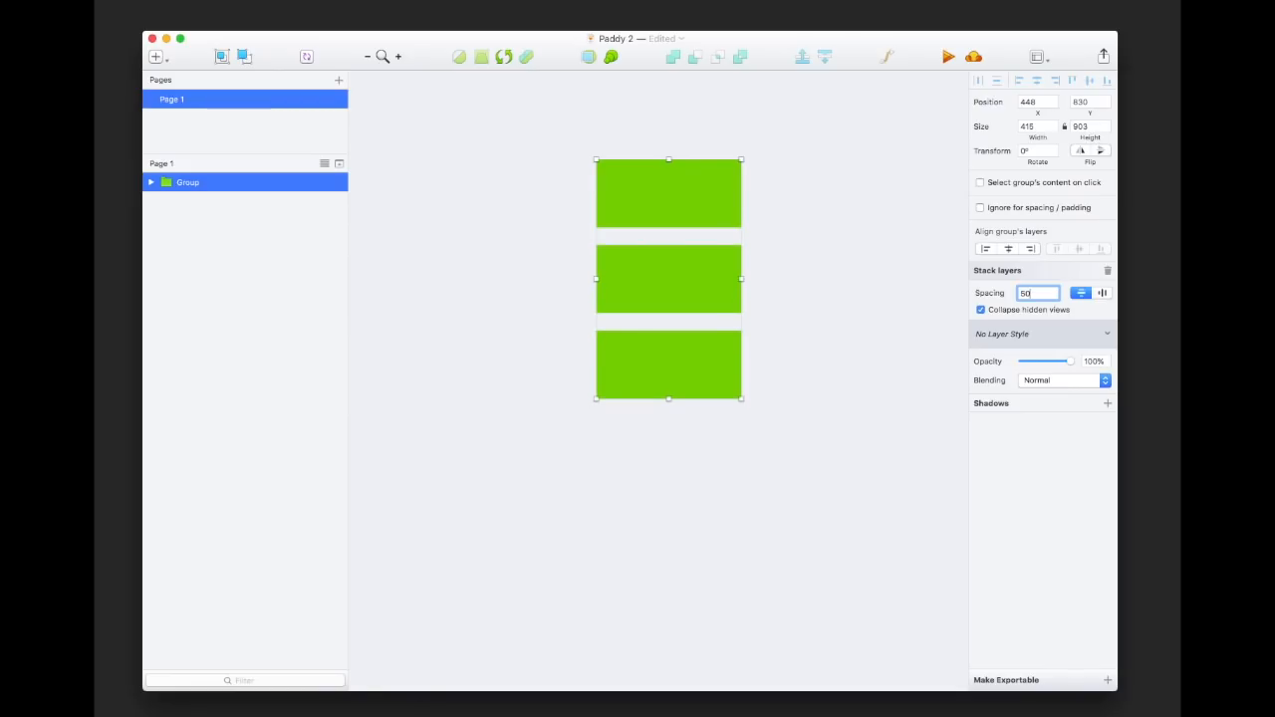
key(shift+Up)
key(shift+Up)
key(shift+Up)
click(823, 250)
- Enlarge the middle rectangle of the stack to about 621 by 343 and move it to the right of the others
double_click(684, 283)
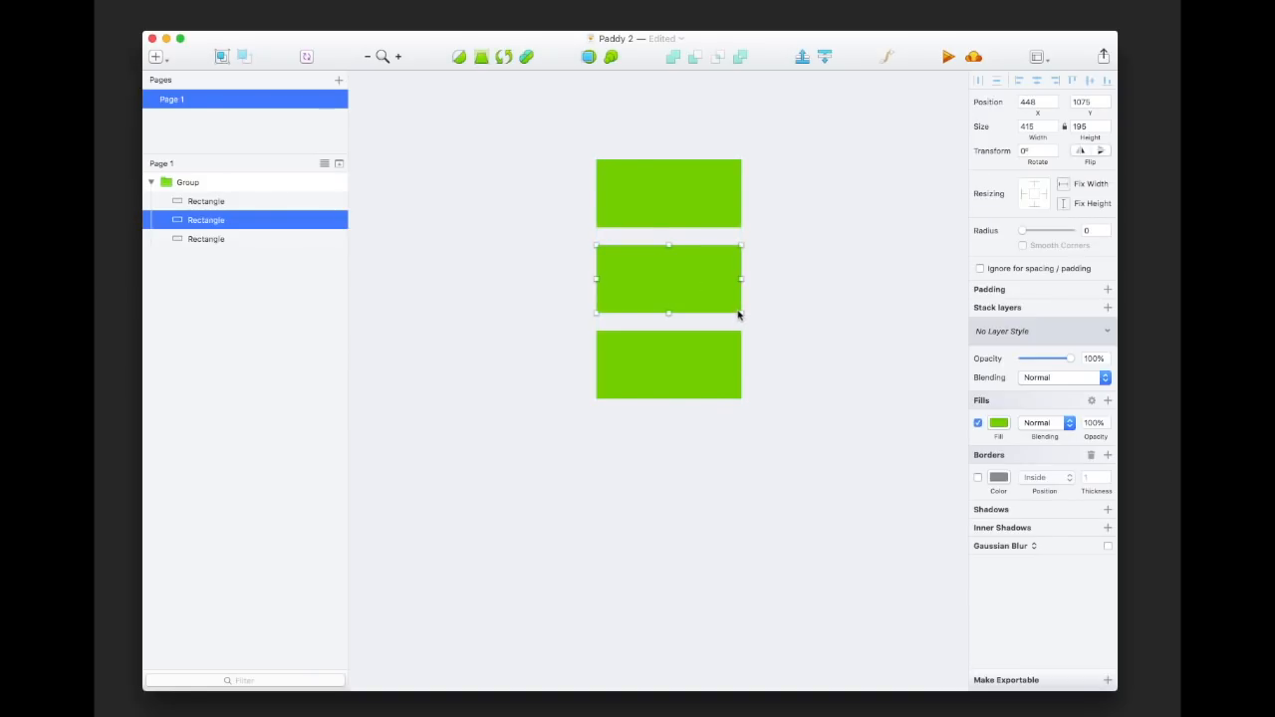
drag(739, 311, 814, 367)
click(712, 330)
drag(712, 330, 810, 241)
click(894, 496)
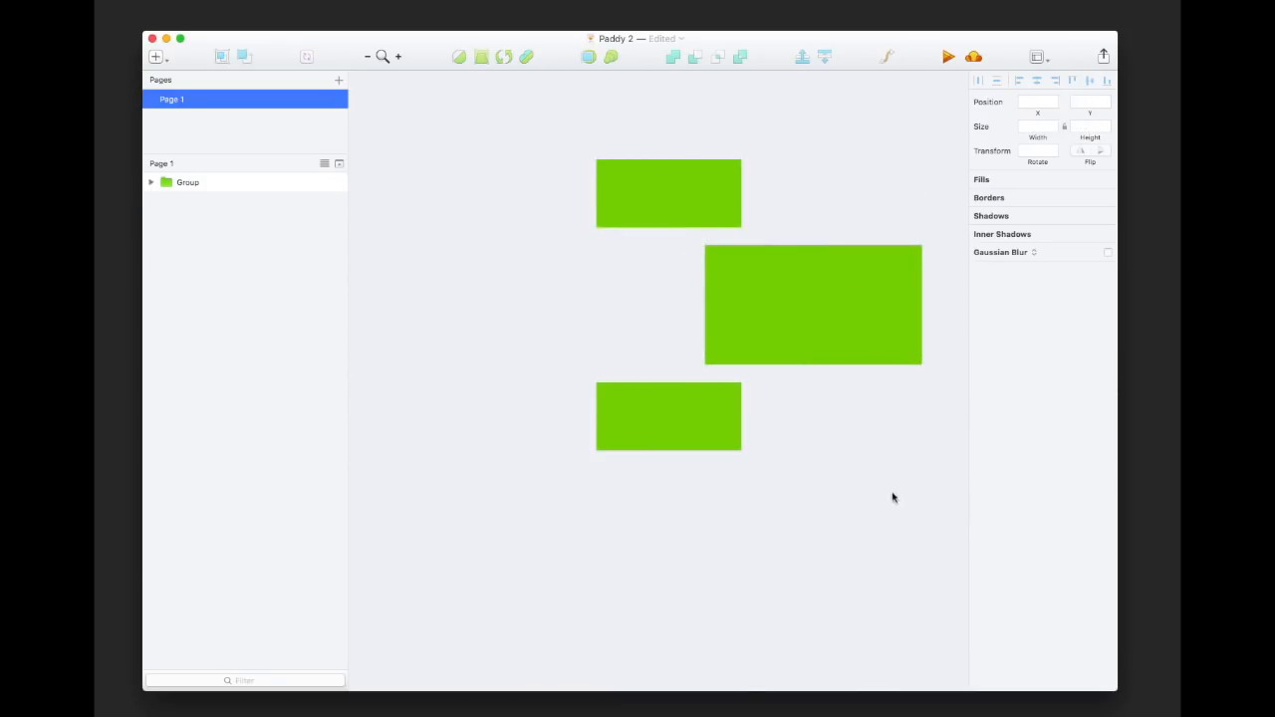
- Align the stack group's layers to their horizontal centre
click(822, 347)
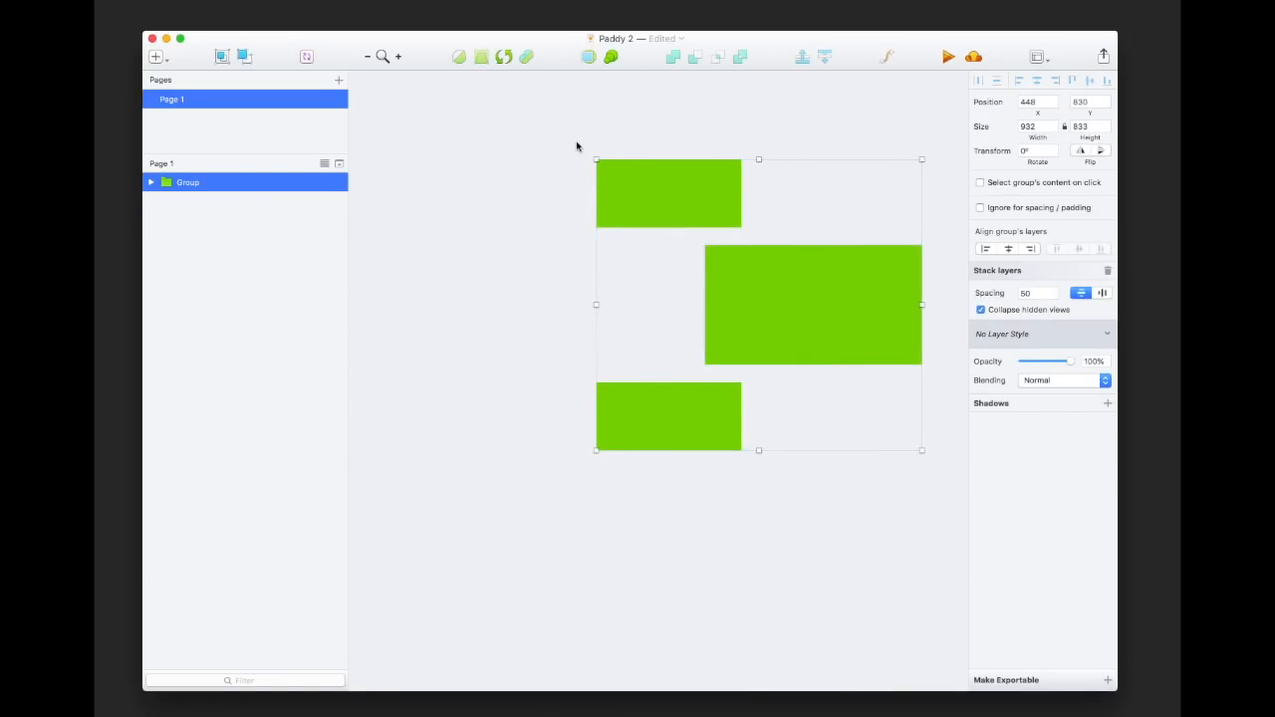
click(1008, 249)
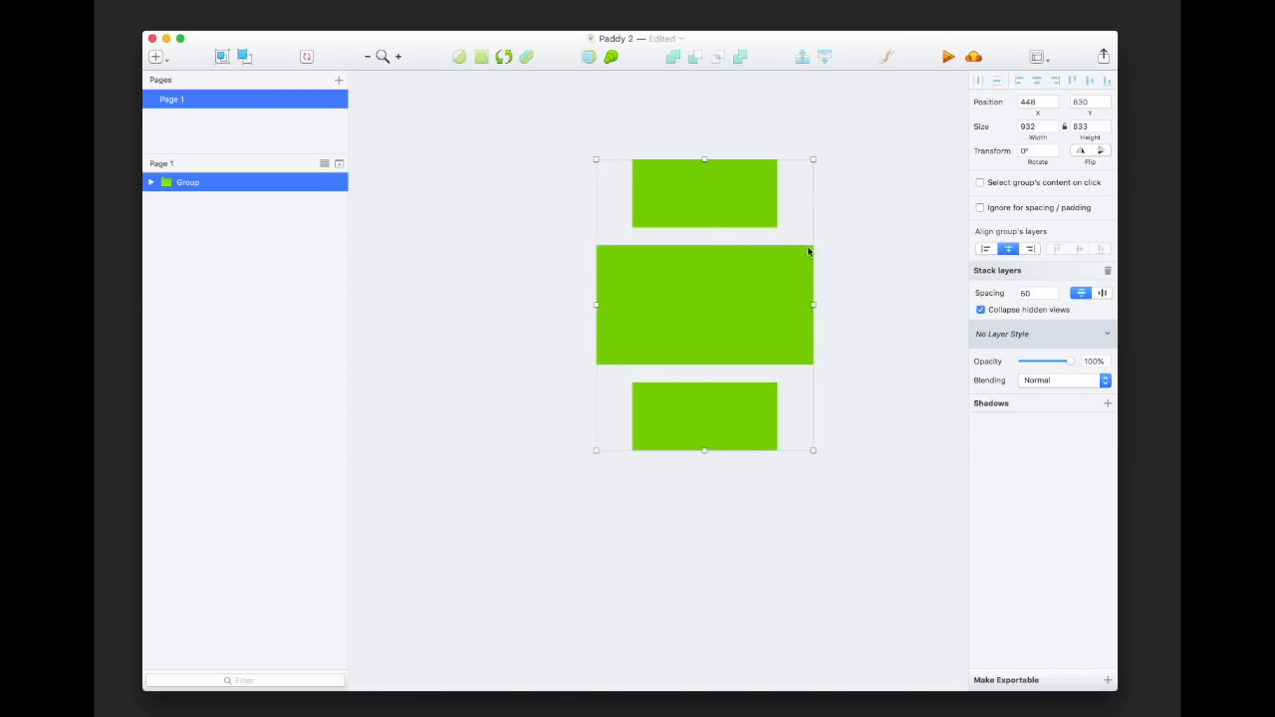
click(855, 224)
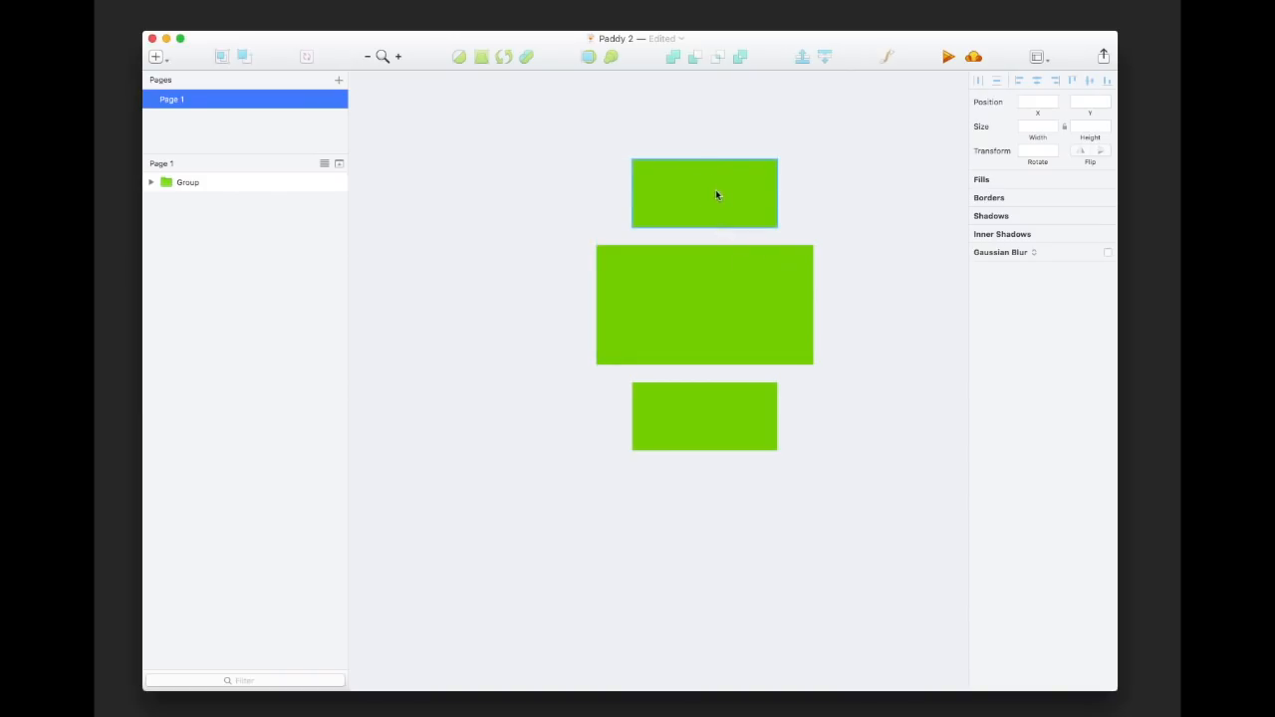
- Enlarge the top rectangle to about 860 by 376 and move the whole stack group to about X 232, Y 719
double_click(715, 194)
drag(776, 227, 933, 293)
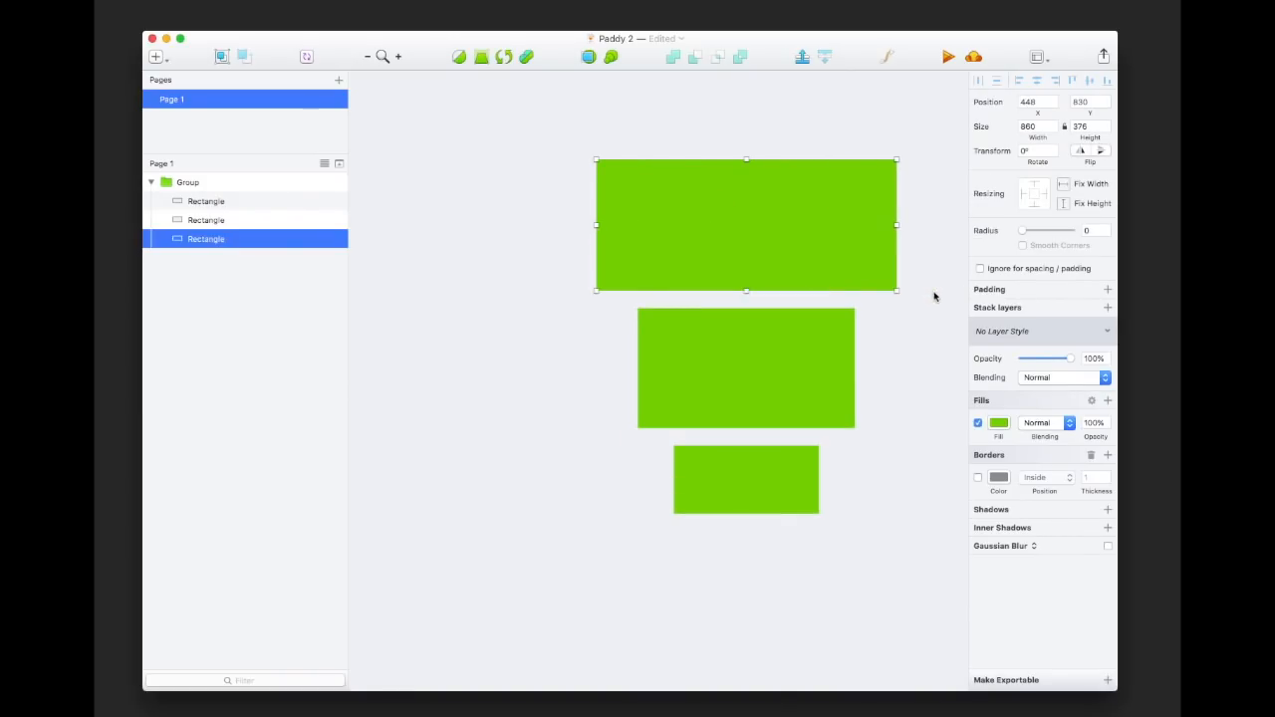
click(740, 375)
scroll(678, 398, right, 5)
click(782, 379)
drag(492, 317, 618, 278)
- Hide the middle rectangle with collapsing of hidden views on, and show it again
click(961, 293)
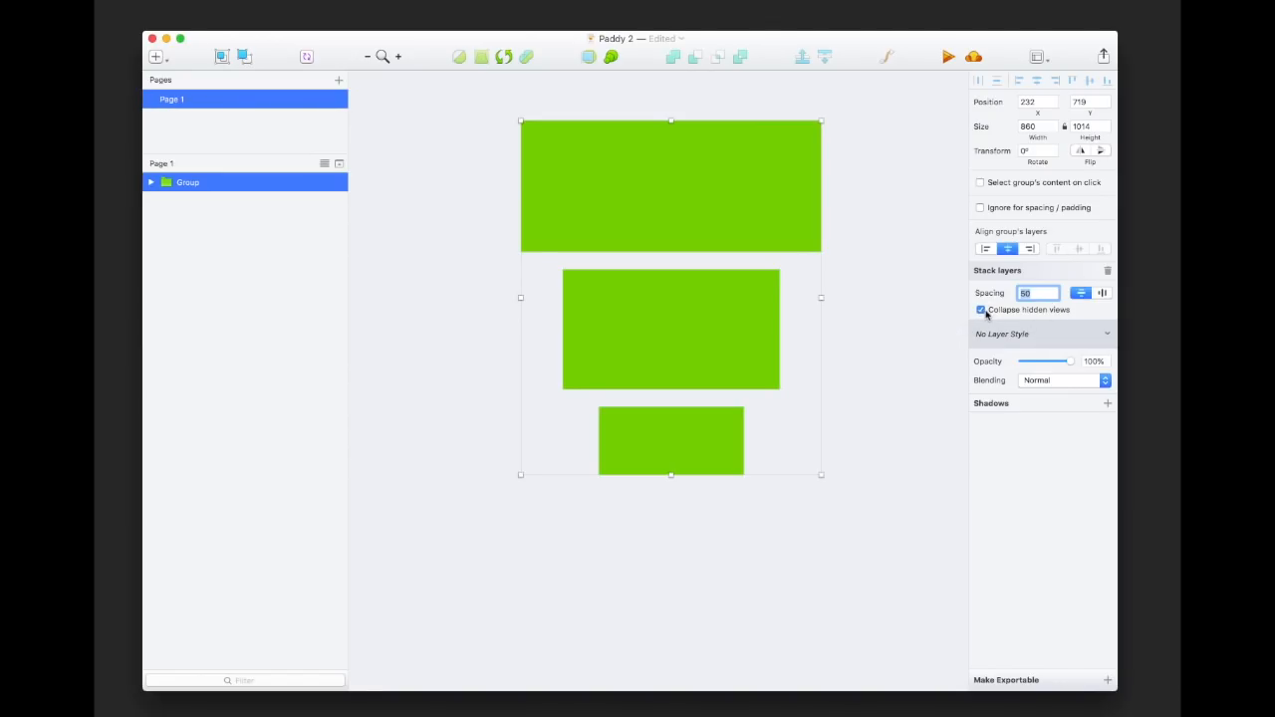
click(843, 330)
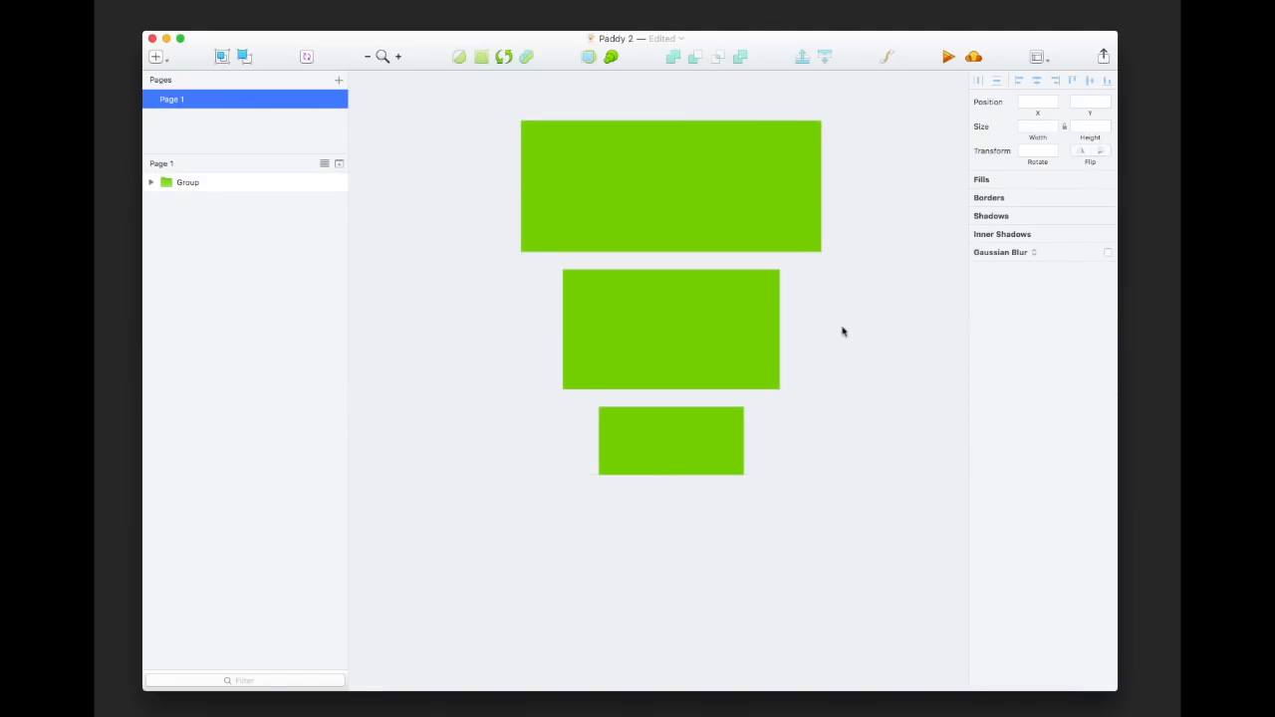
double_click(728, 327)
key(super+shift+h)
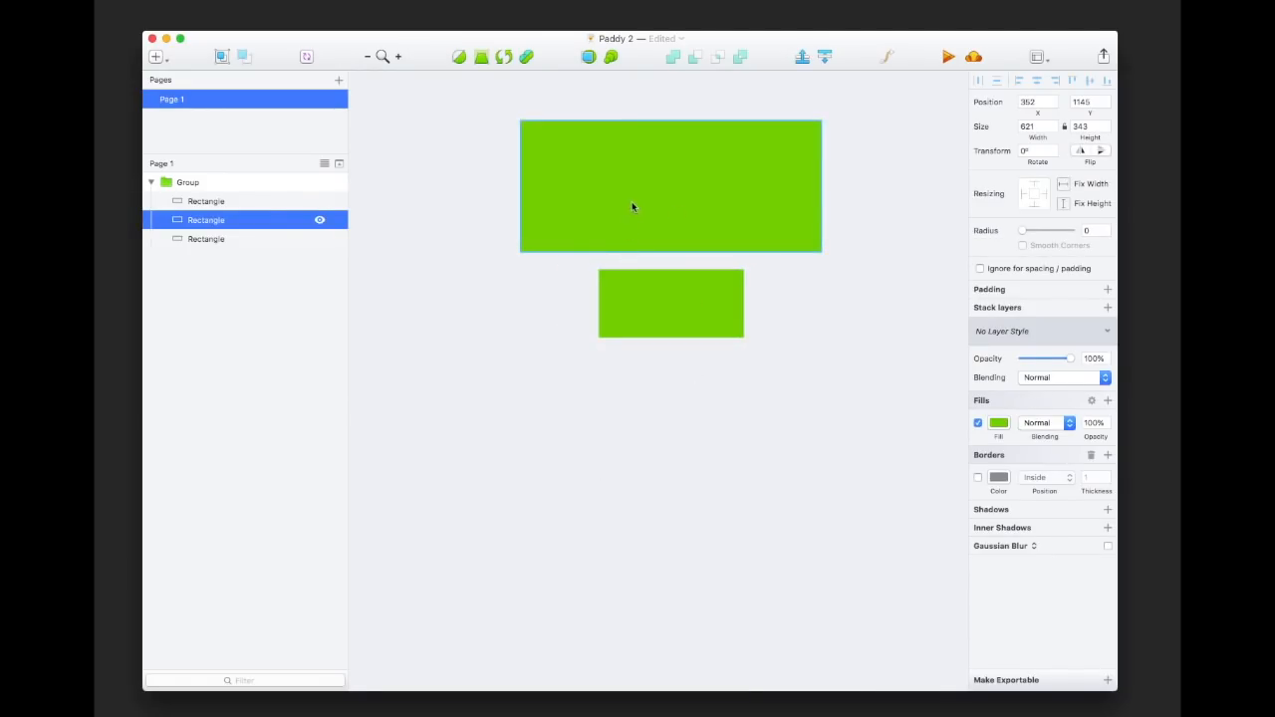
key(super+shift+h)
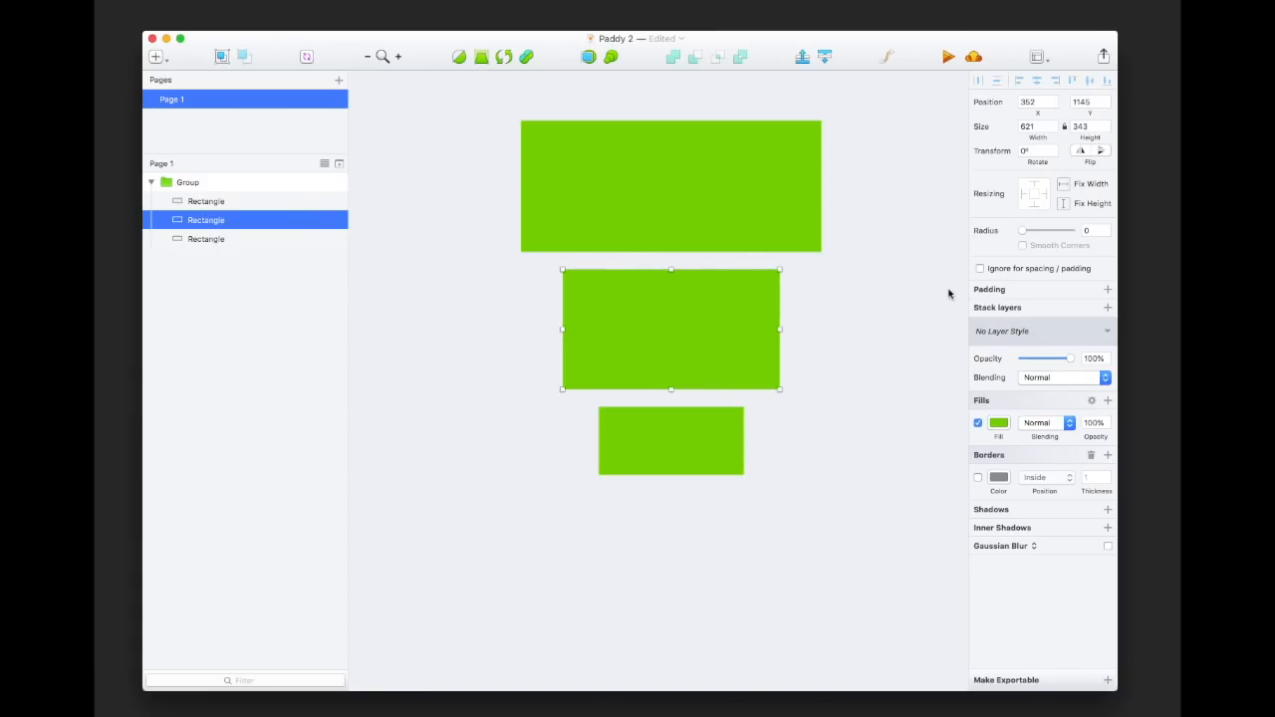
- Turn off collapsing of hidden views for the stack group
key(Escape)
click(981, 308)
click(861, 337)
- Hide the middle rectangle with collapsing of hidden views off, and show it again
click(670, 325)
key(super+shift+h)
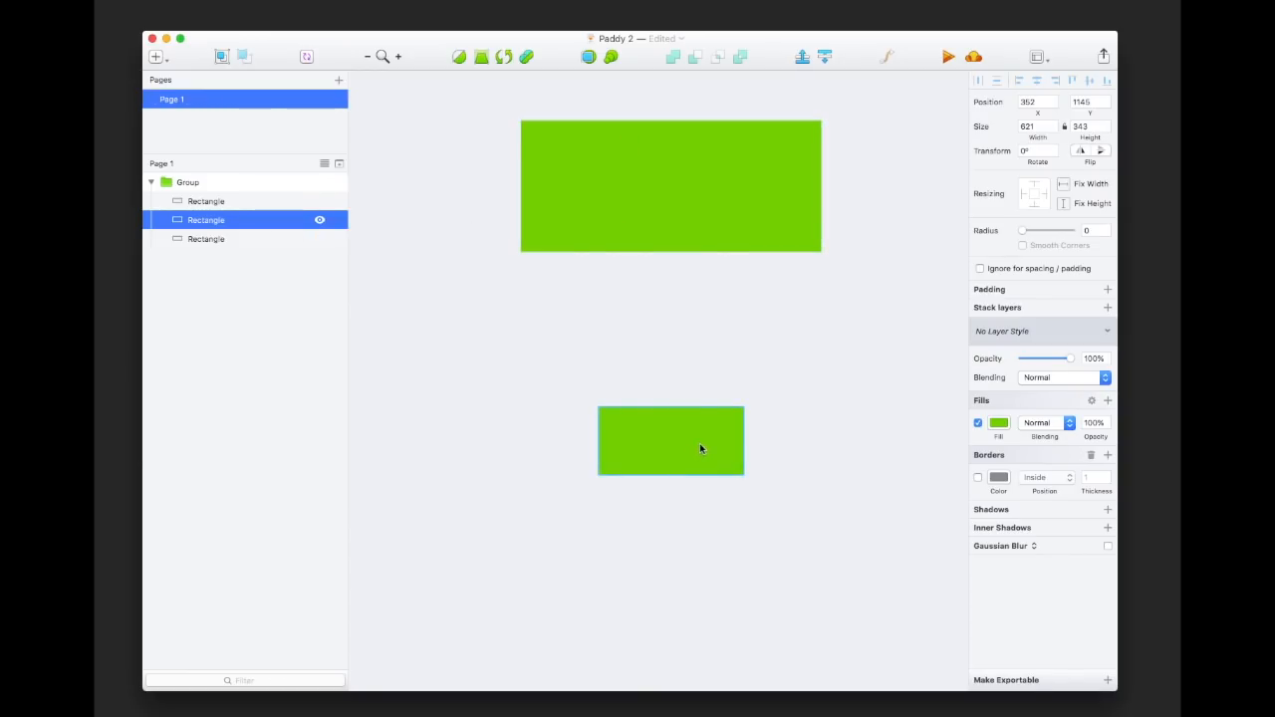
key(super+shift+h)
click(886, 441)
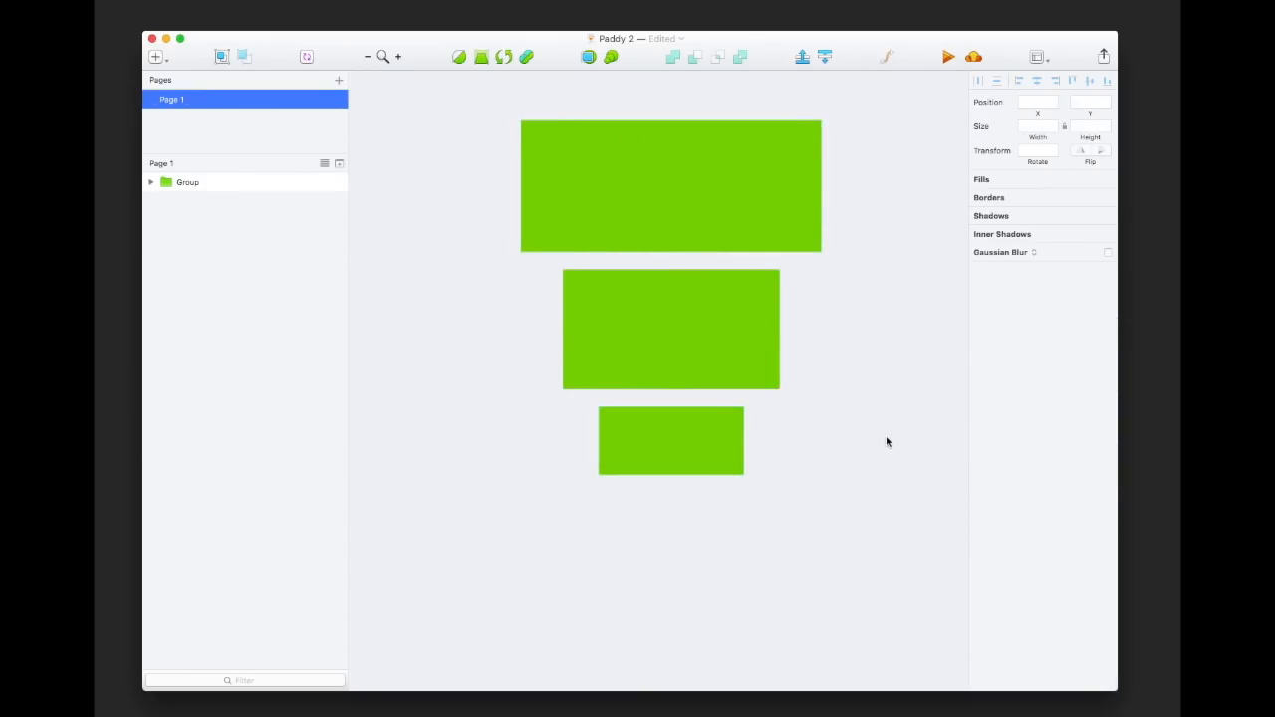
- Duplicate the stack group beside the original at about X 878, Y 489, and right-align the copy's layers
key(super+minus)
drag(683, 305, 803, 280)
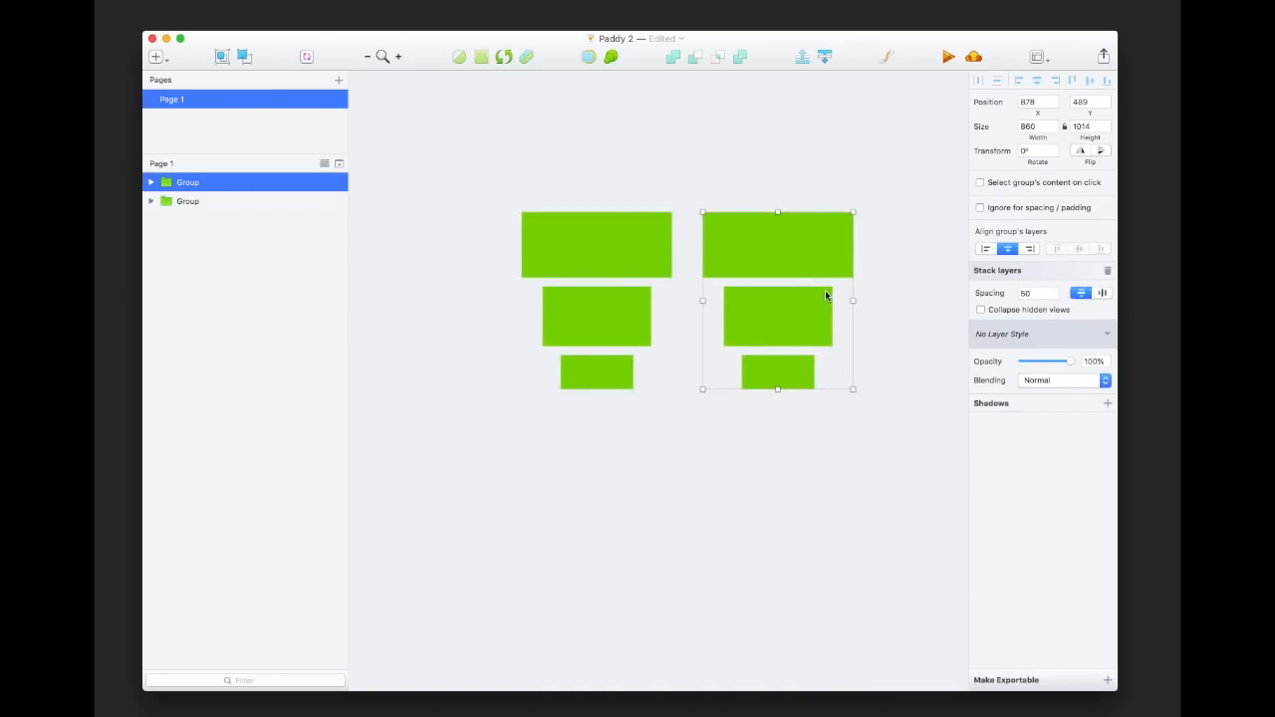
click(822, 441)
click(807, 317)
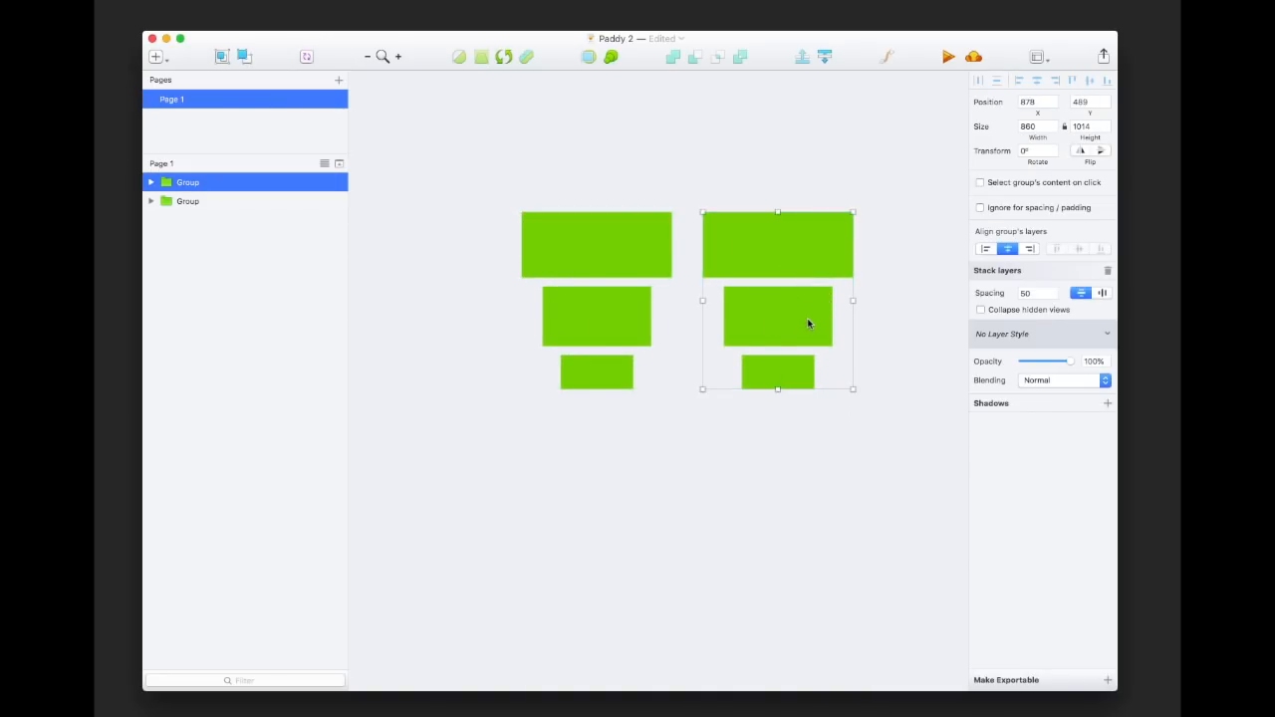
click(1029, 249)
click(877, 338)
- Combine both stack groups into one horizontal stack group and expand it in the layer list
click(570, 166)
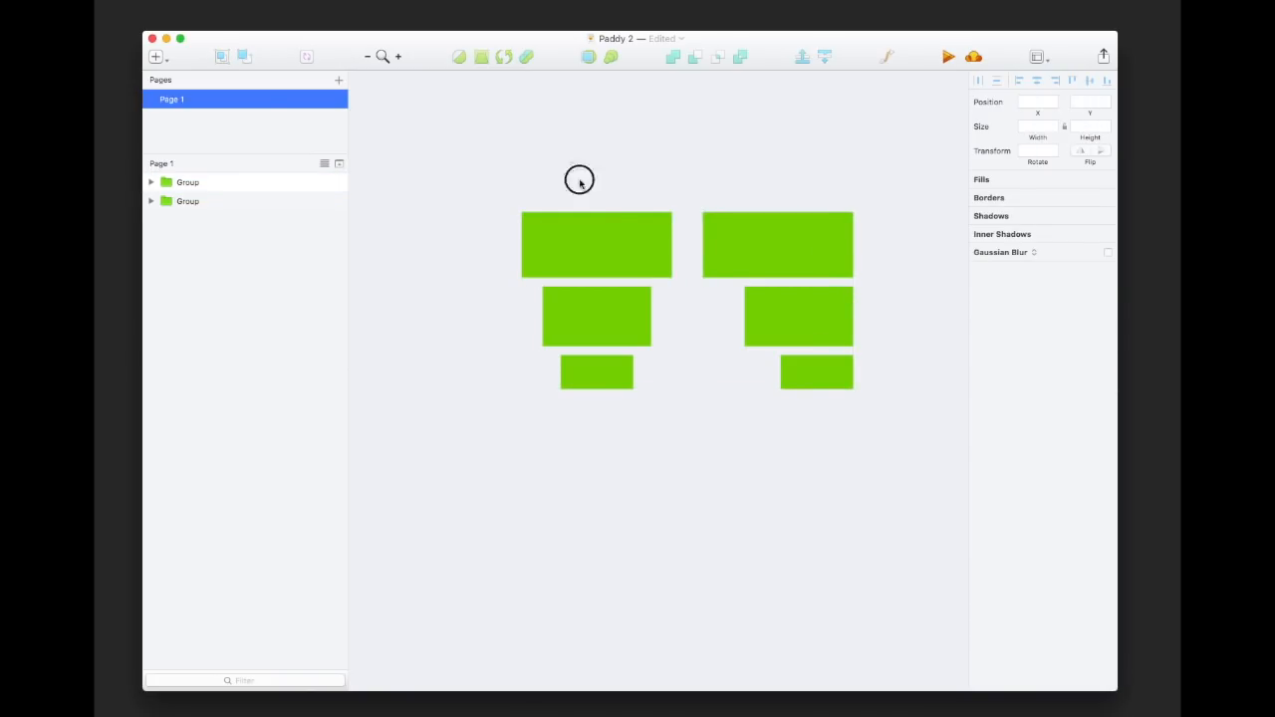
drag(571, 167, 810, 359)
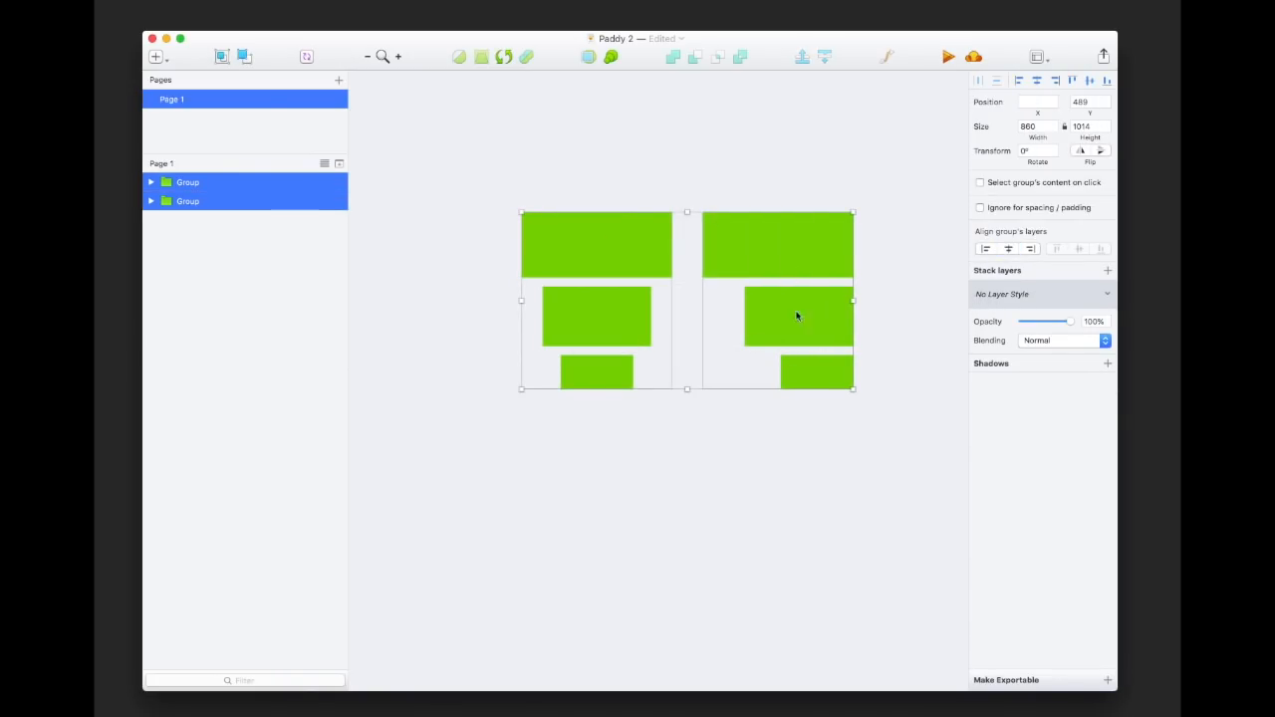
click(1015, 272)
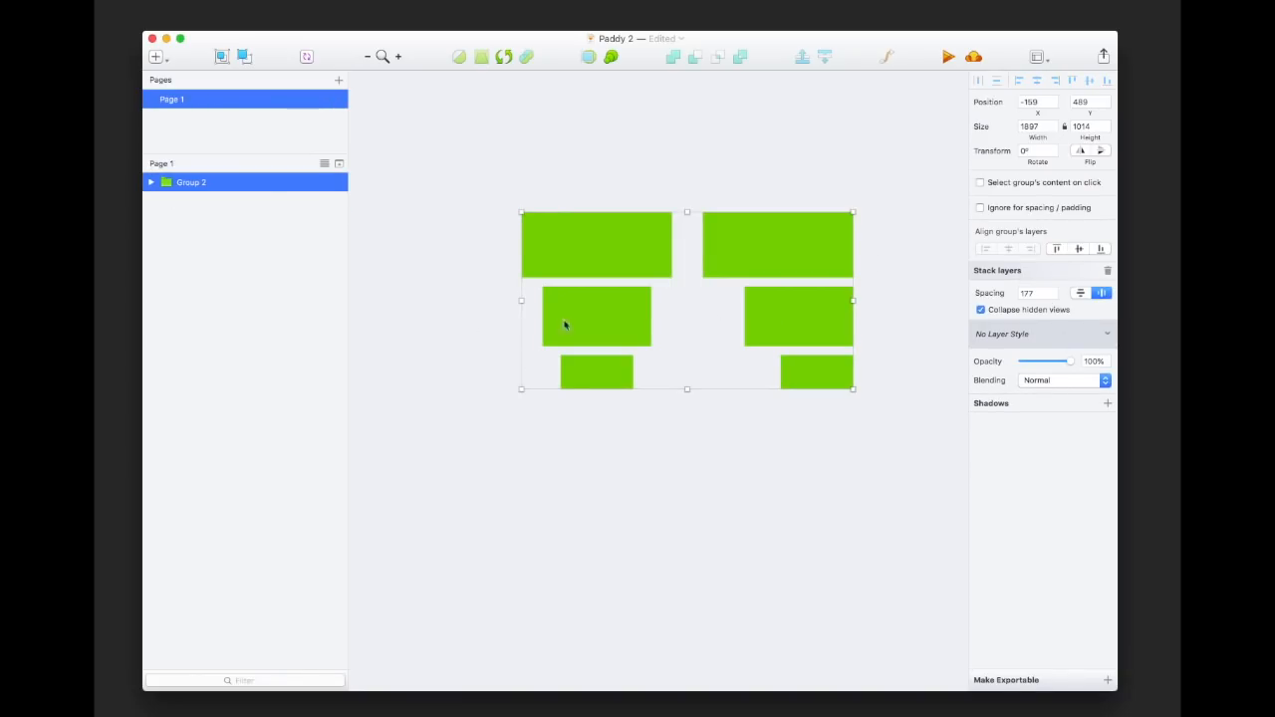
click(150, 182)
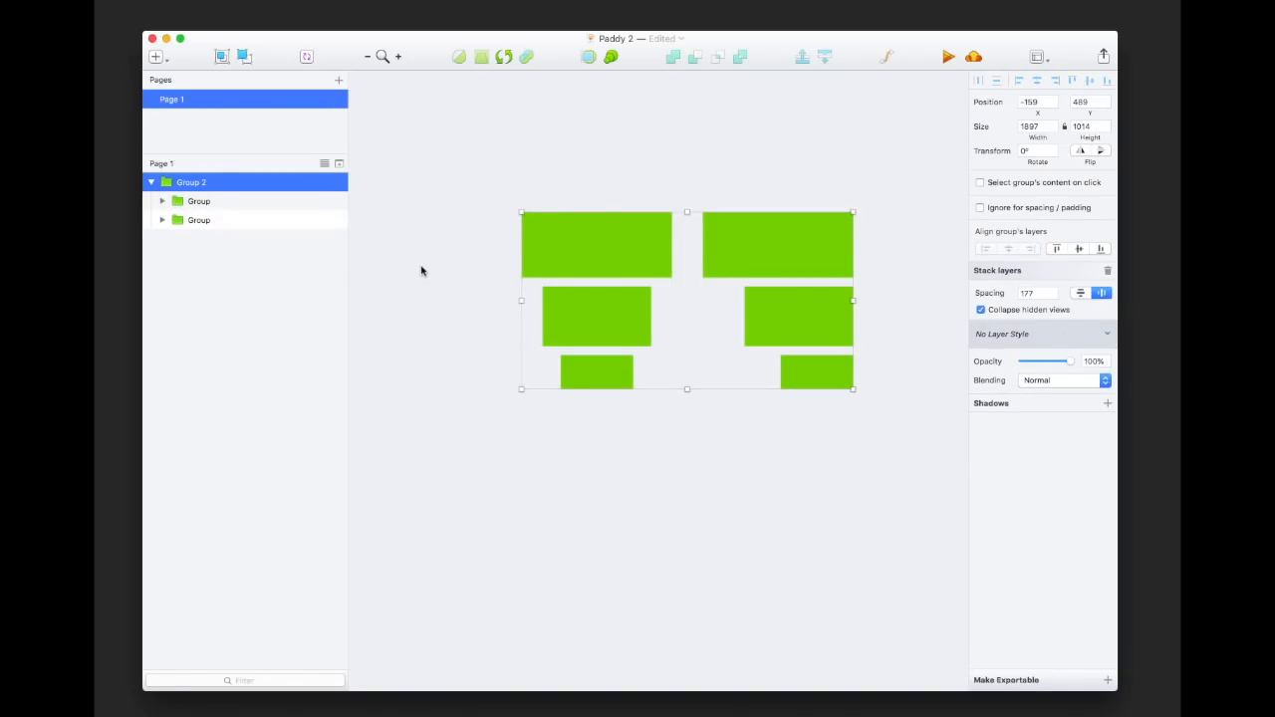
click(420, 270)
- Set the outer horizontal stack's spacing to 10
click(709, 279)
click(1035, 293)
text(10)
key(Return)
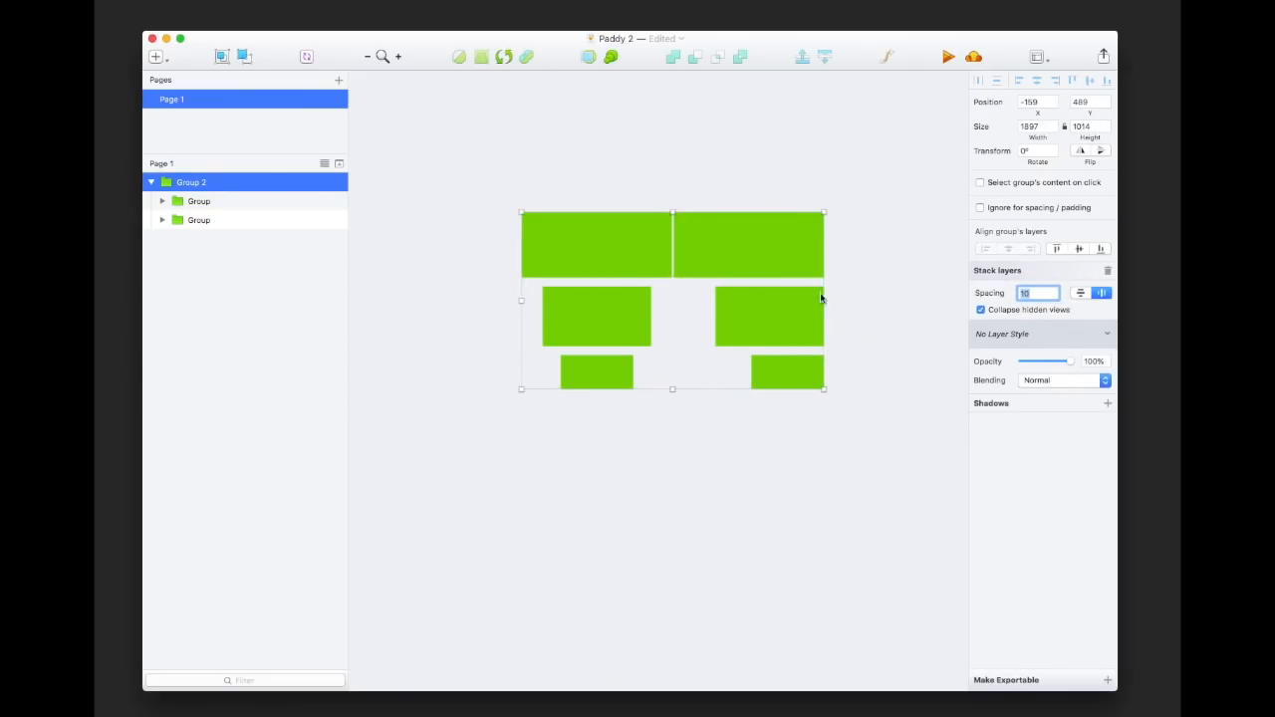
- Shrink the top rectangle of the right-aligned column, and the top rectangle of the centred column to about 431 by 195
double_click(717, 261)
drag(674, 276, 765, 234)
click(663, 248)
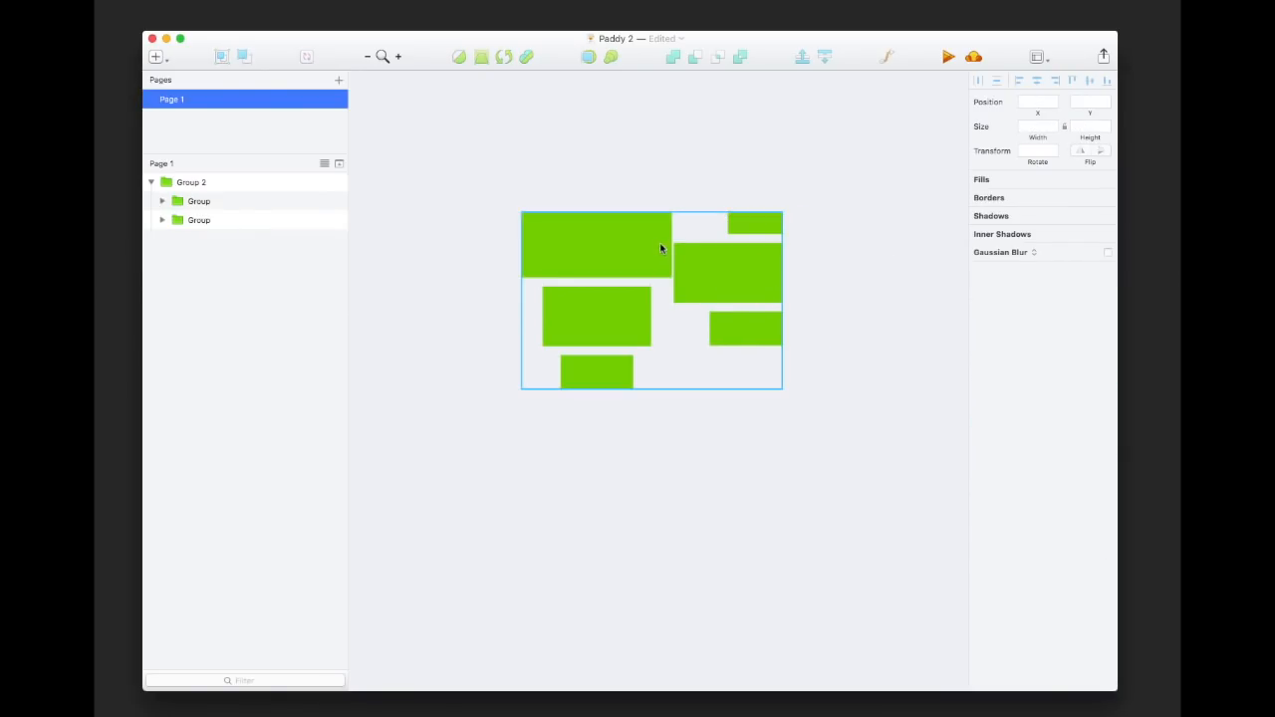
double_click(663, 270)
drag(670, 279, 597, 245)
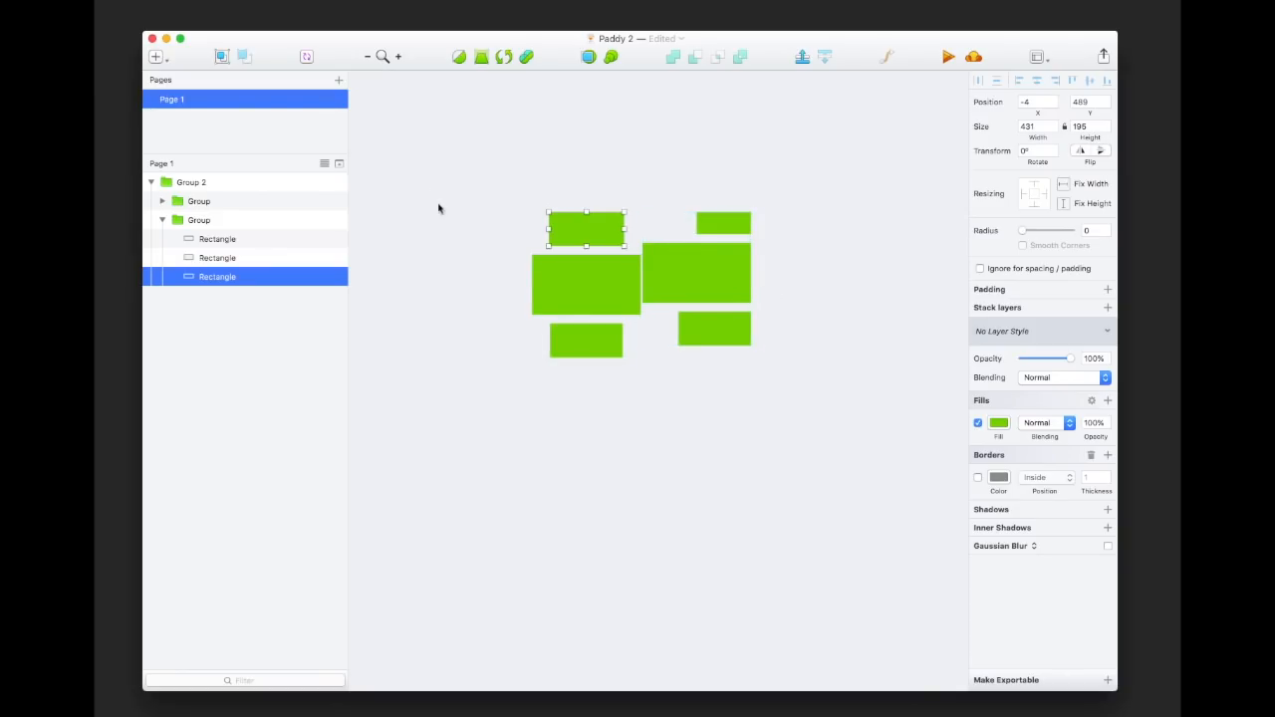
- Place a "Type something" text layer on the empty canvas below the nested stack group
click(799, 352)
scroll(799, 352, down, 10)
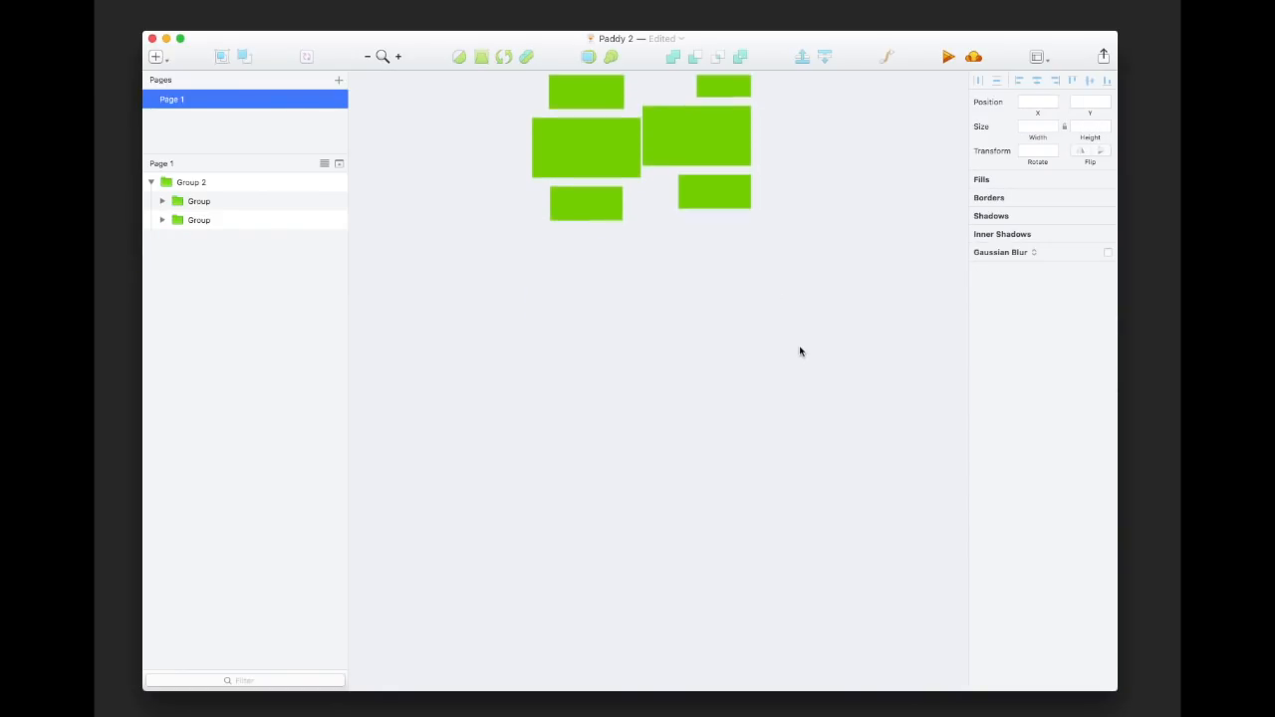
scroll(800, 352, up, 5)
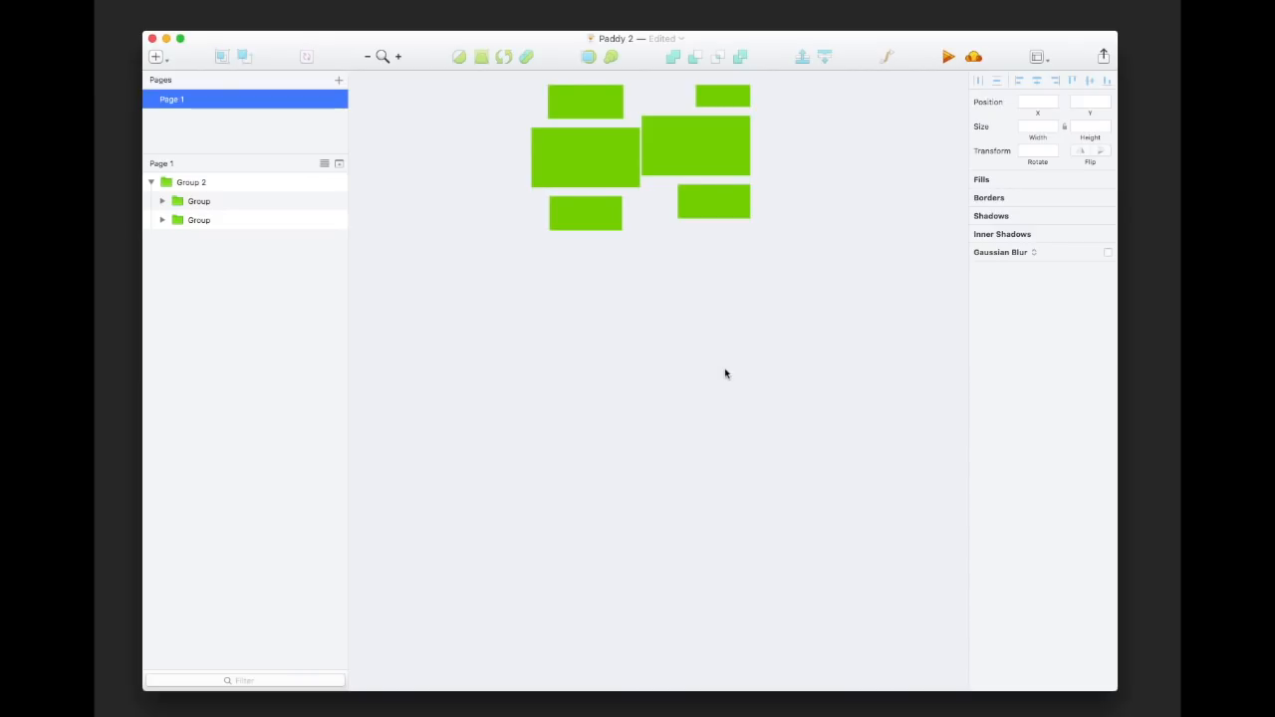
scroll(724, 369, left, 3)
scroll(723, 371, down, 5)
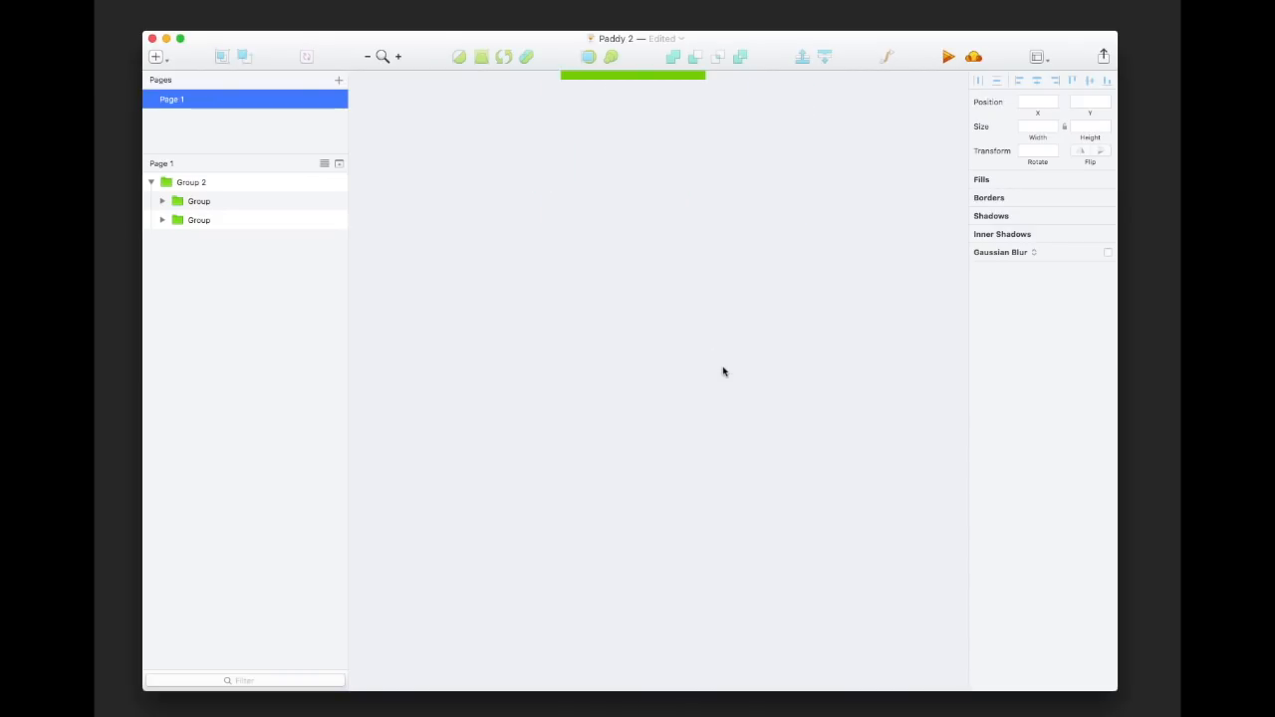
scroll(723, 372, up, 3)
scroll(723, 372, left, 1)
key(t)
click(595, 374)
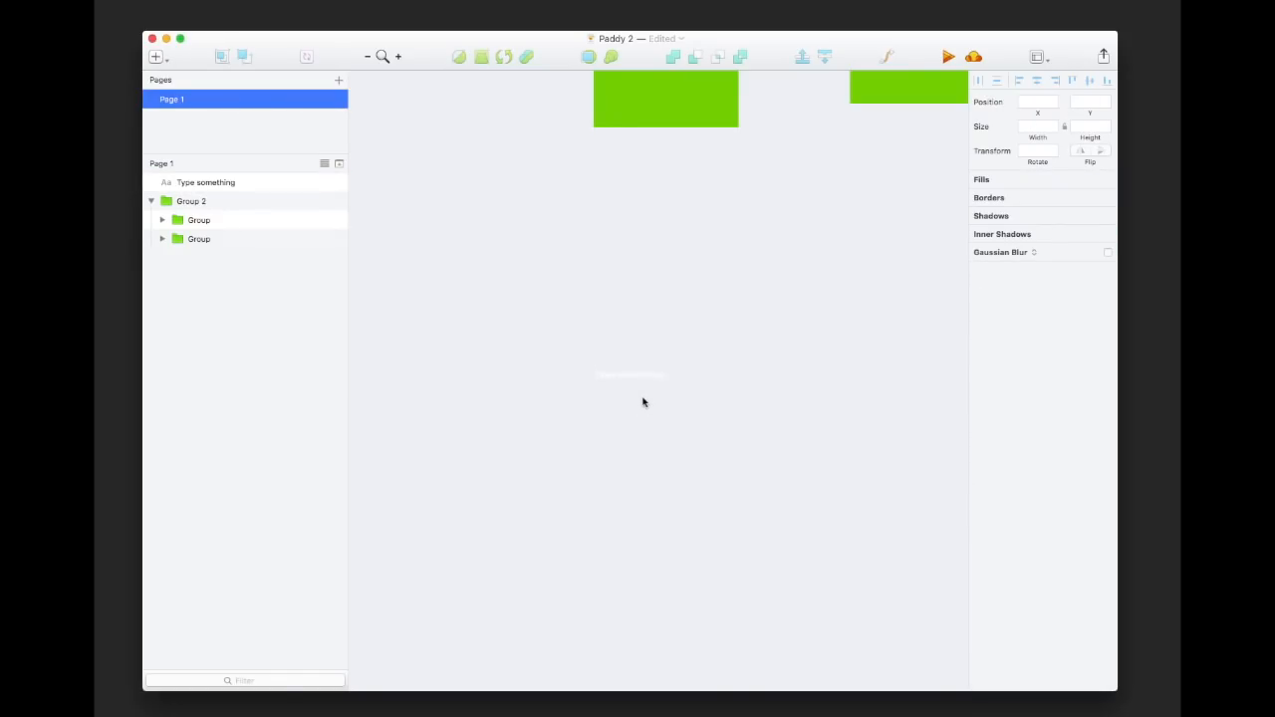
click(642, 378)
click(507, 330)
- Draw a green rectangle about 296 by 102, send it behind the "Type something" text and centre it on the text
key(r)
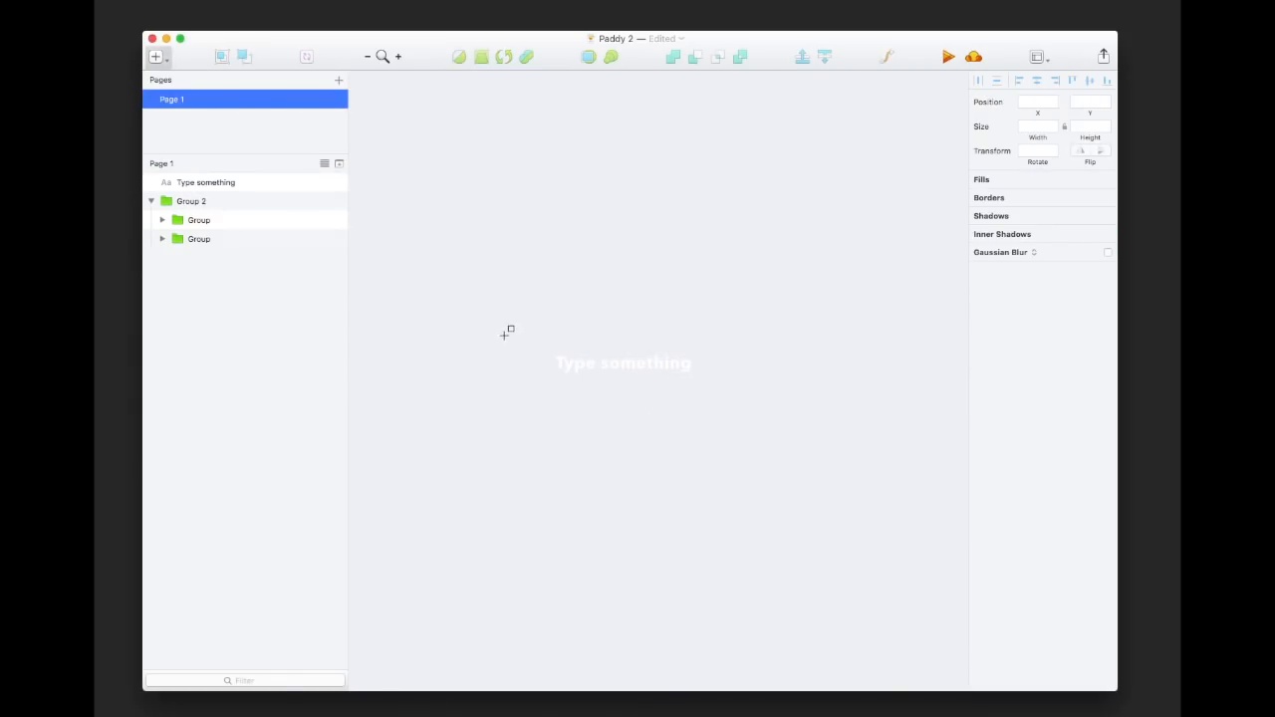
drag(517, 332, 723, 404)
key(ctrl+alt+super+Down)
click(714, 458)
mouse_move(625, 391)
mouse_down()
mouse_move(612, 390)
mouse_move(629, 387)
mouse_up()
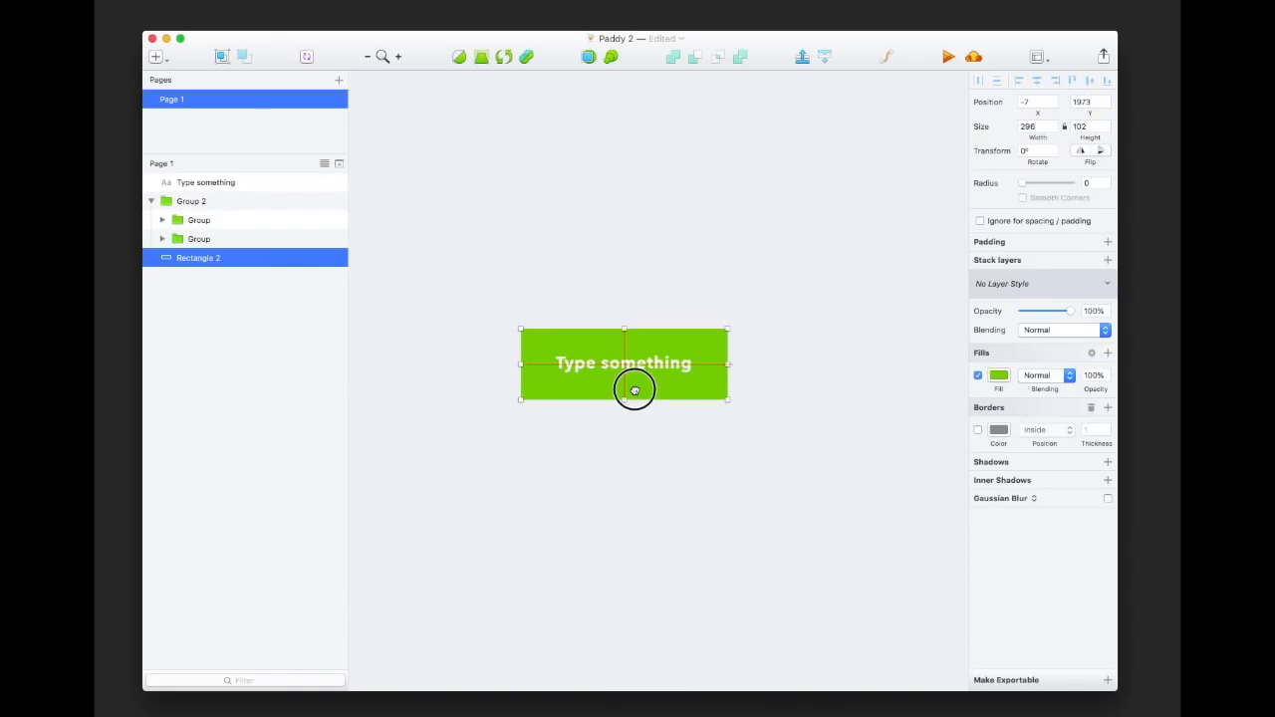
click(625, 362)
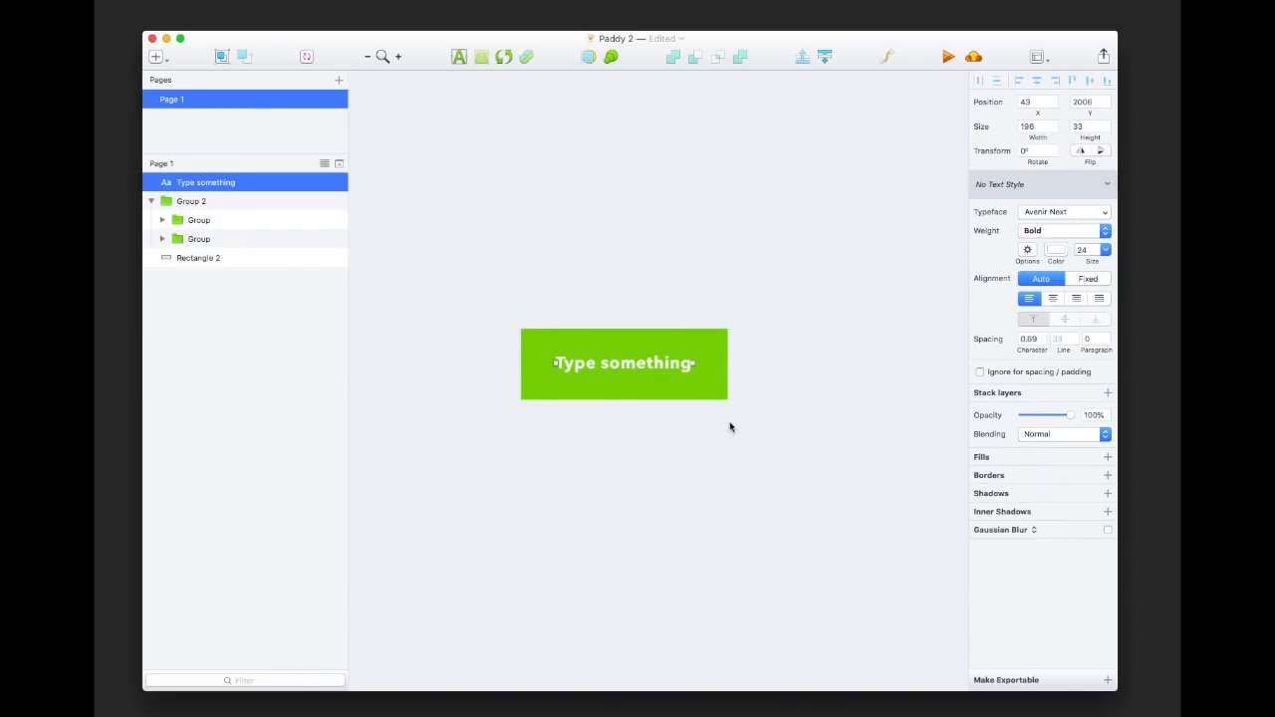
- Group the text with its background rectangle and expand the new group in the layer list
drag(773, 456, 599, 337)
key(super+g)
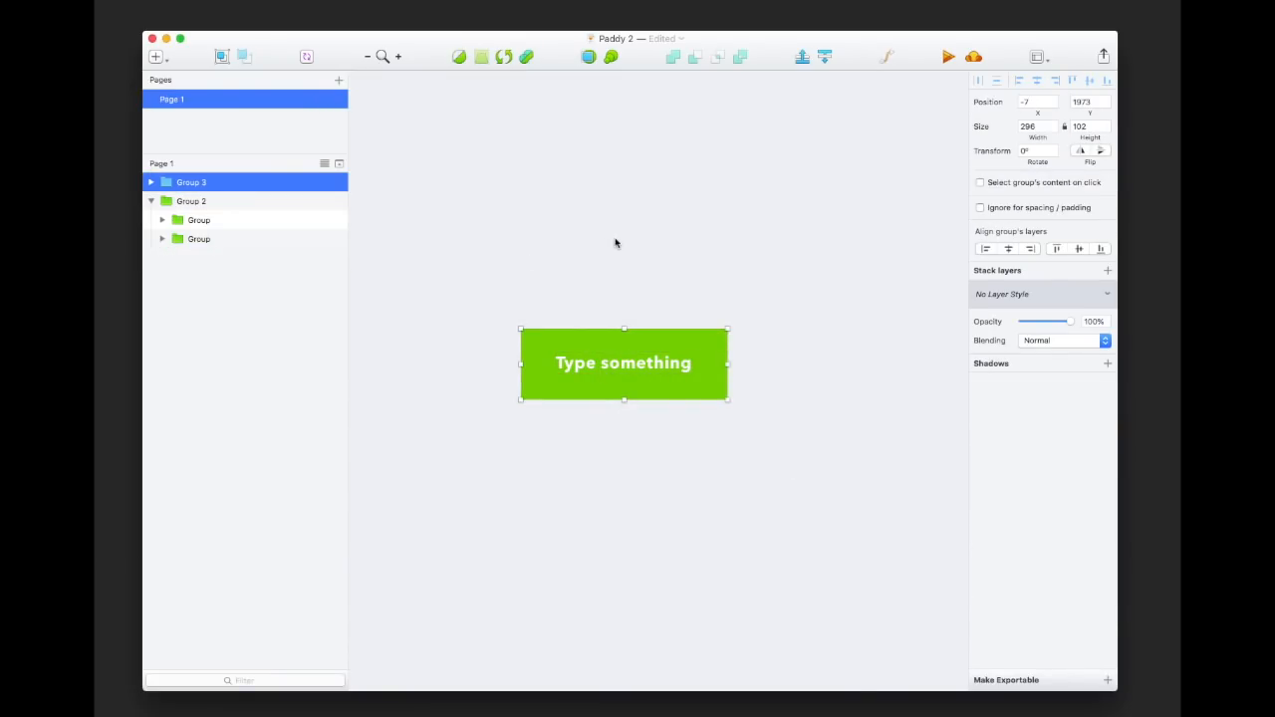
click(615, 242)
click(151, 182)
- Give the background rectangle padding of 10 at top and bottom and 20 at right and left
click(242, 219)
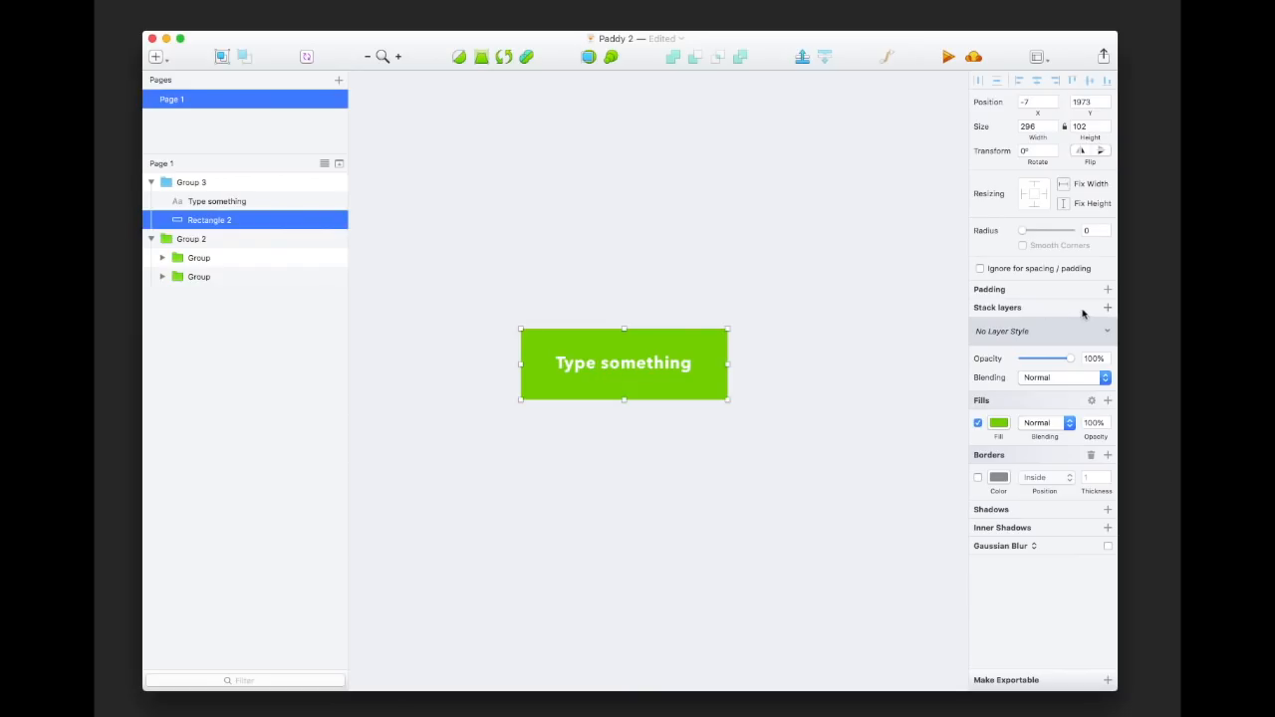
click(1003, 290)
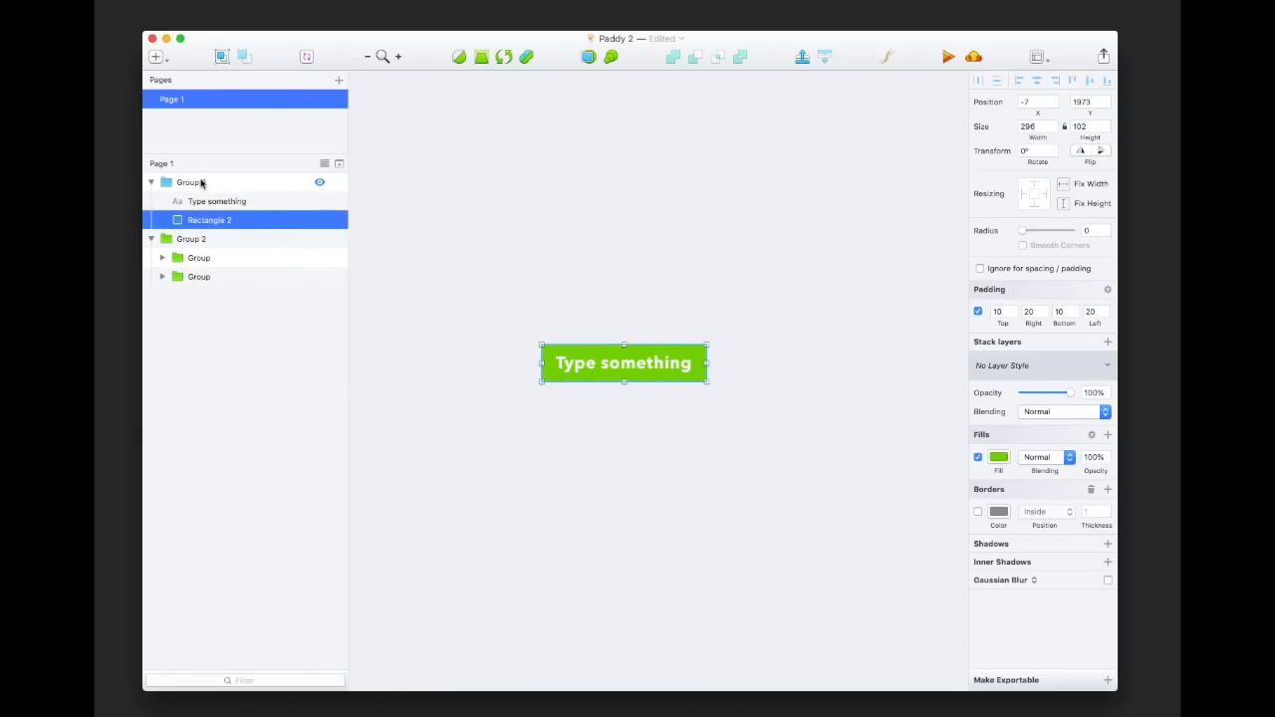
click(694, 273)
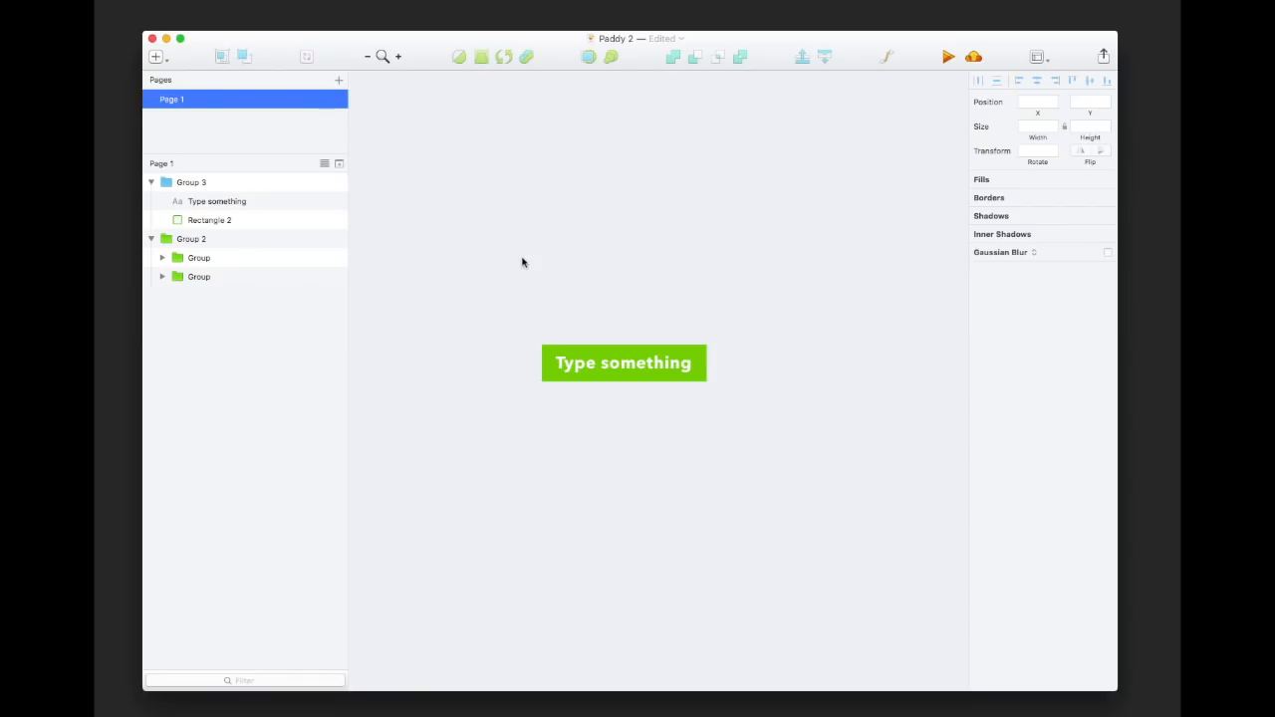
- Round the background rectangle's corners to a radius of 16
click(692, 371)
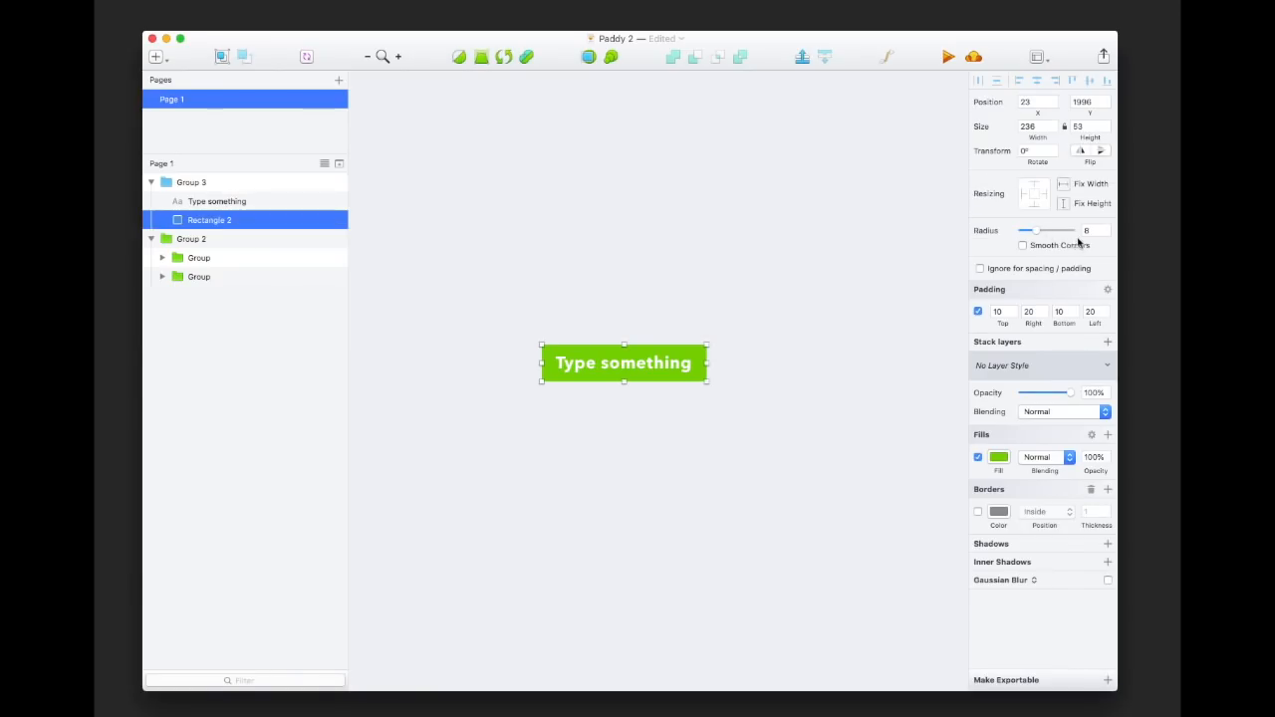
click(836, 326)
click(687, 349)
click(788, 352)
click(683, 351)
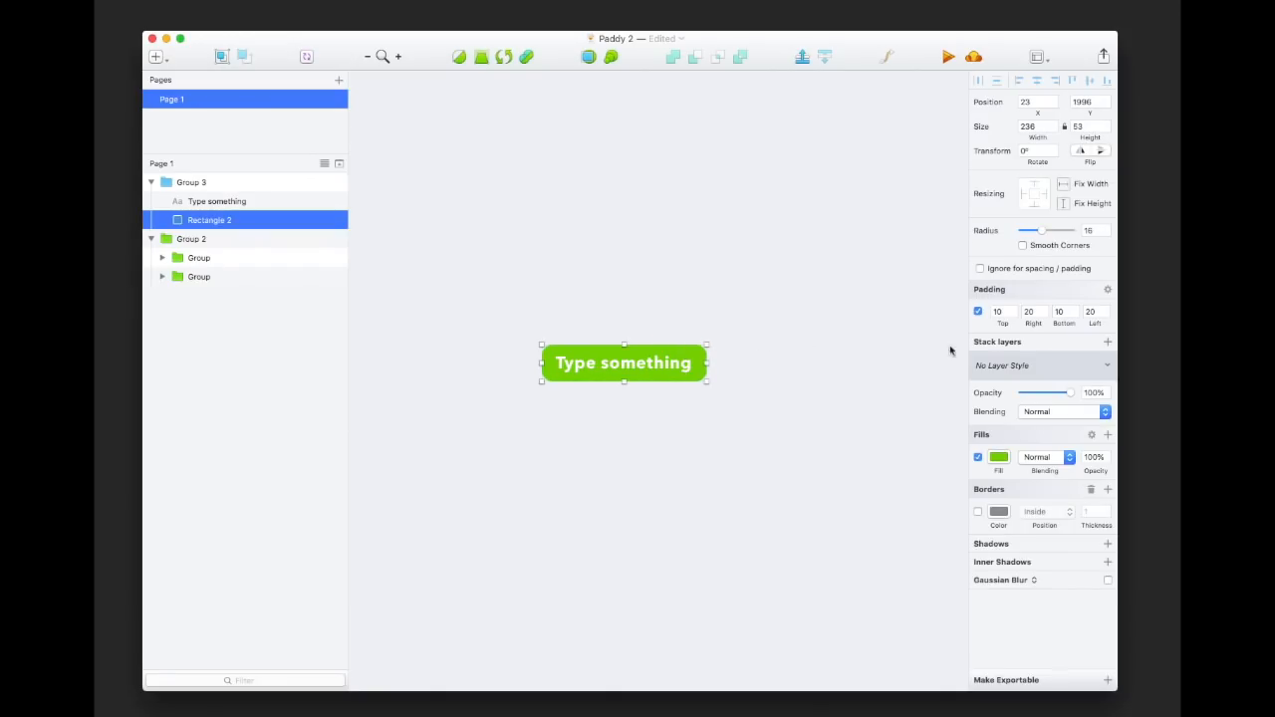
- Set the background rectangle's right and left padding to 40
click(1031, 312)
text(40)
click(1091, 312)
text(40)
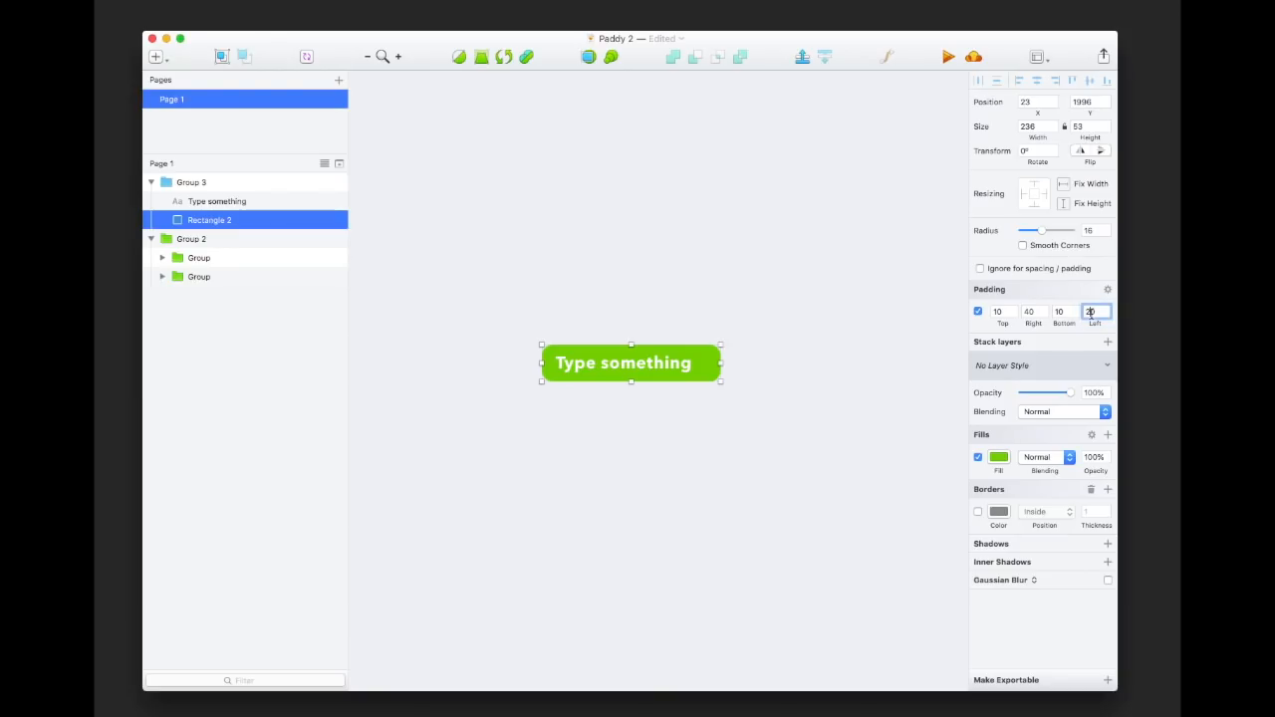
click(700, 384)
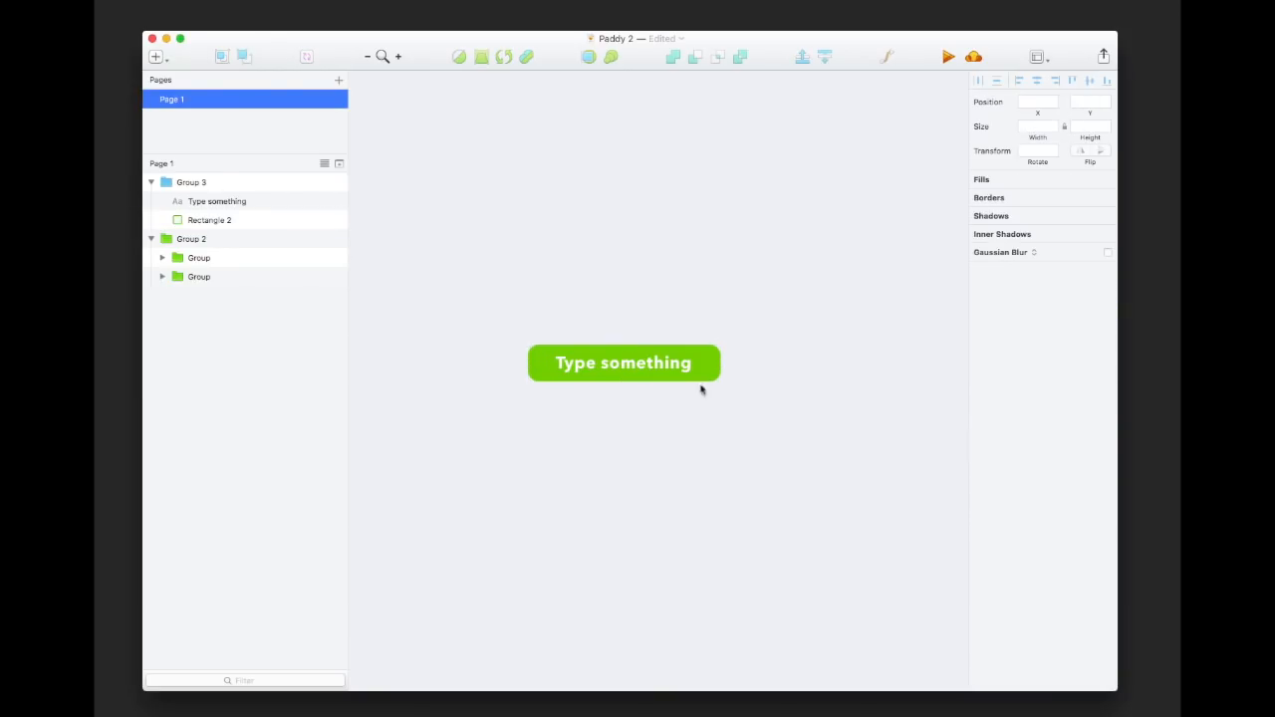
- Shorten the button's text to "Type"
double_click(638, 363)
double_click(658, 365)
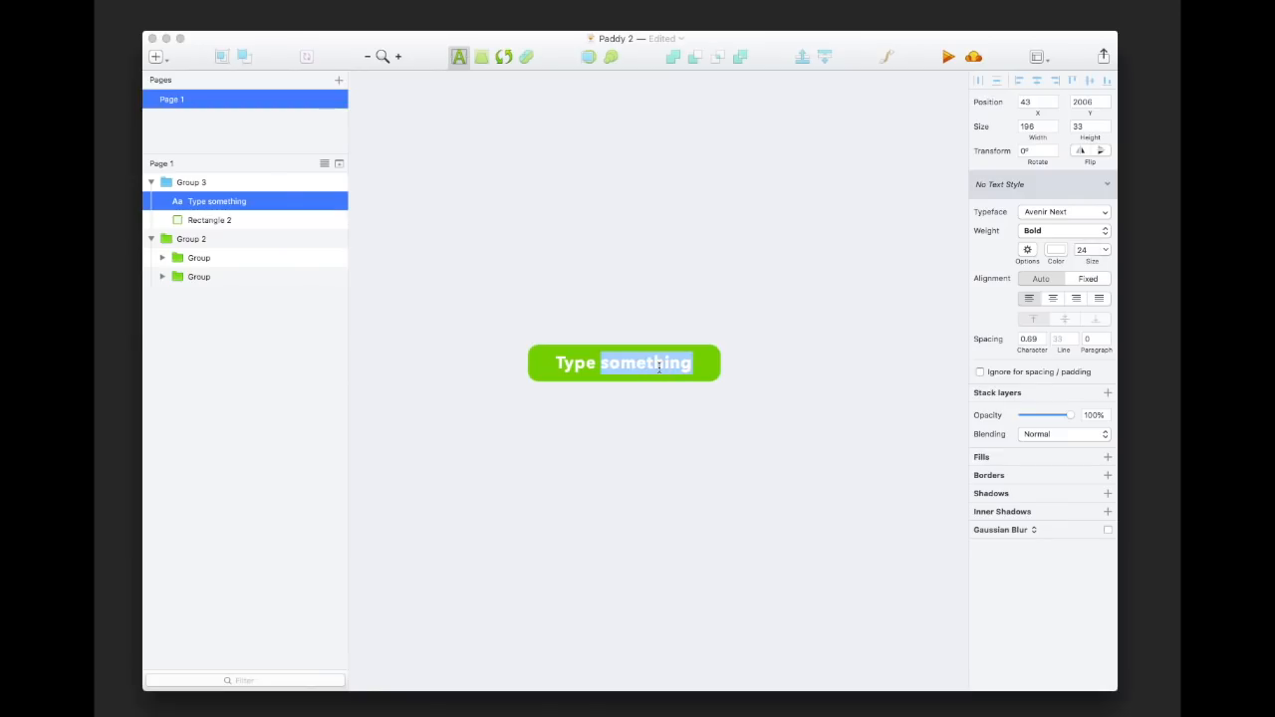
key(BackSpace)
key(Escape)
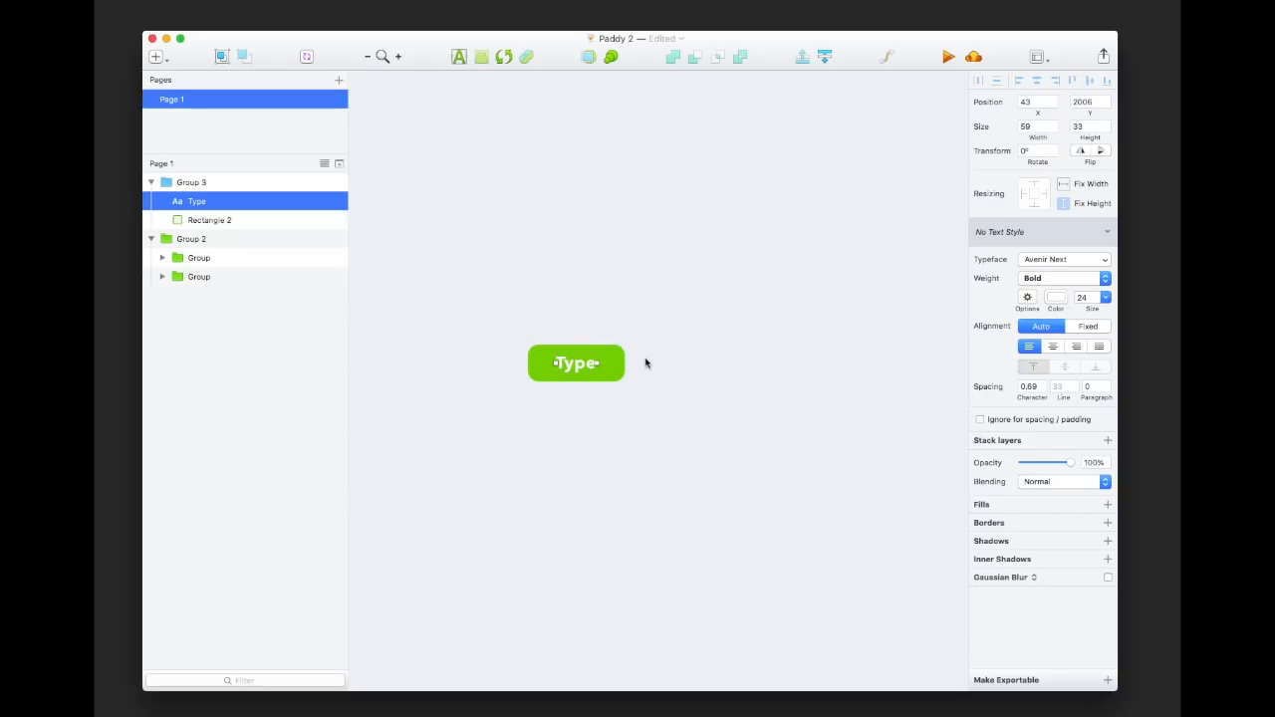
- Duplicate the "Type" text three times within the group, with copies below, to the lower right and to the upper right
click(587, 402)
click(574, 367)
drag(570, 371, 757, 355)
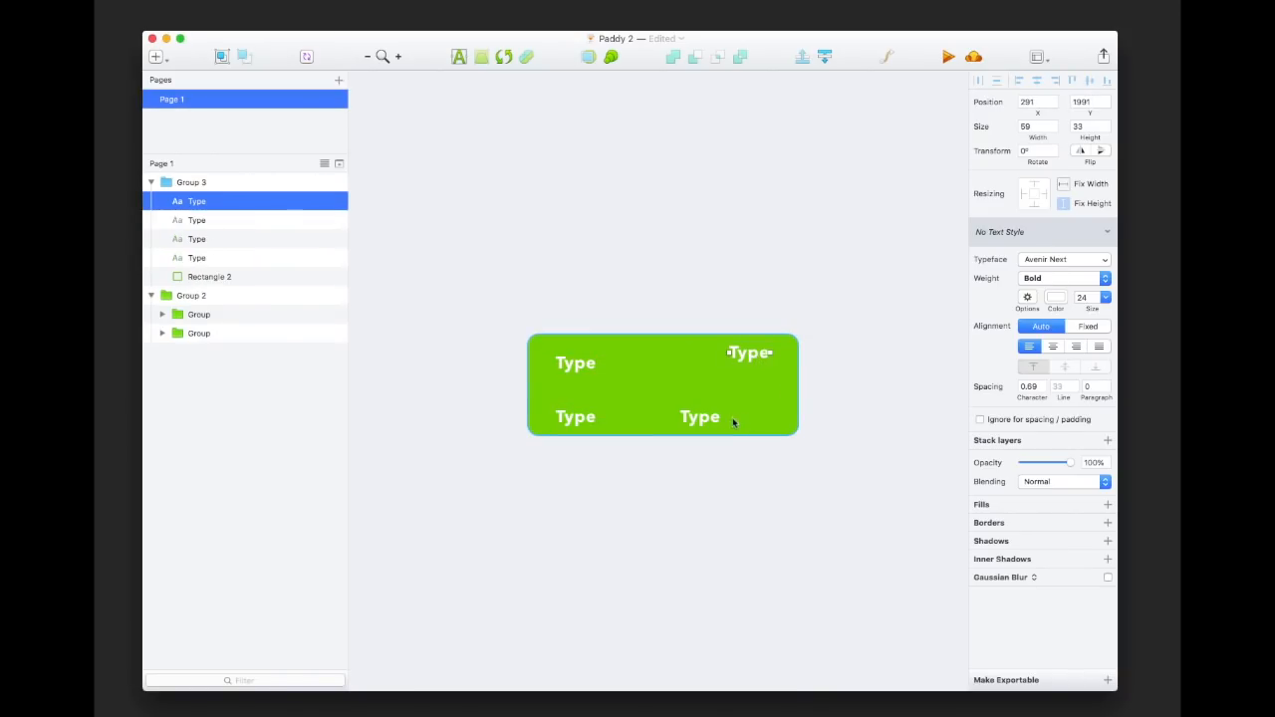
click(767, 509)
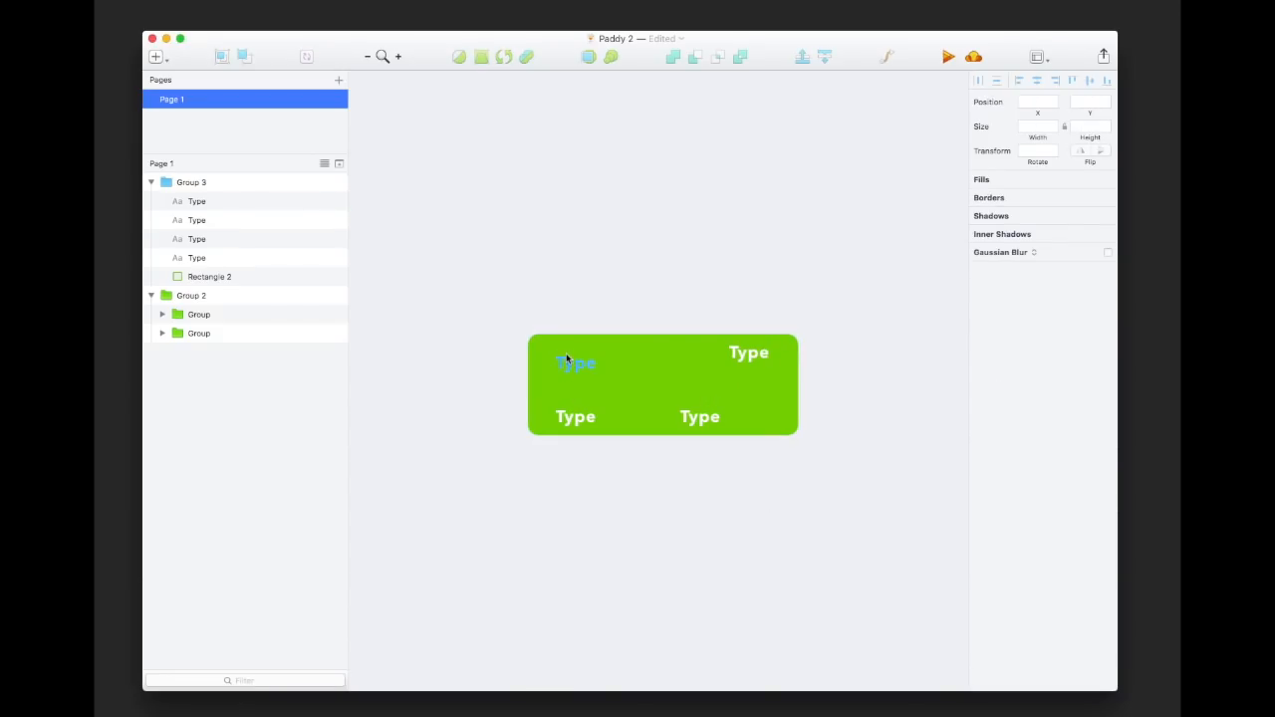
- Exclude the upper-right "Type" text from spacing and padding, and include it again
click(205, 202)
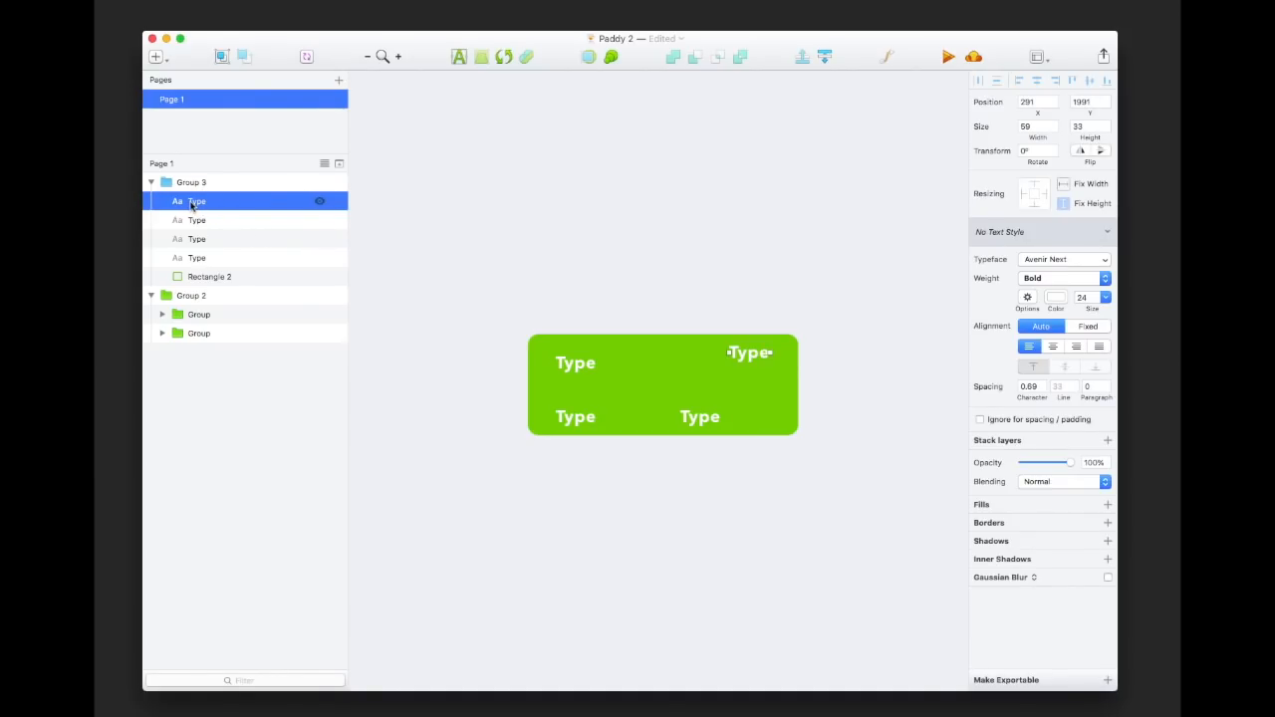
click(980, 421)
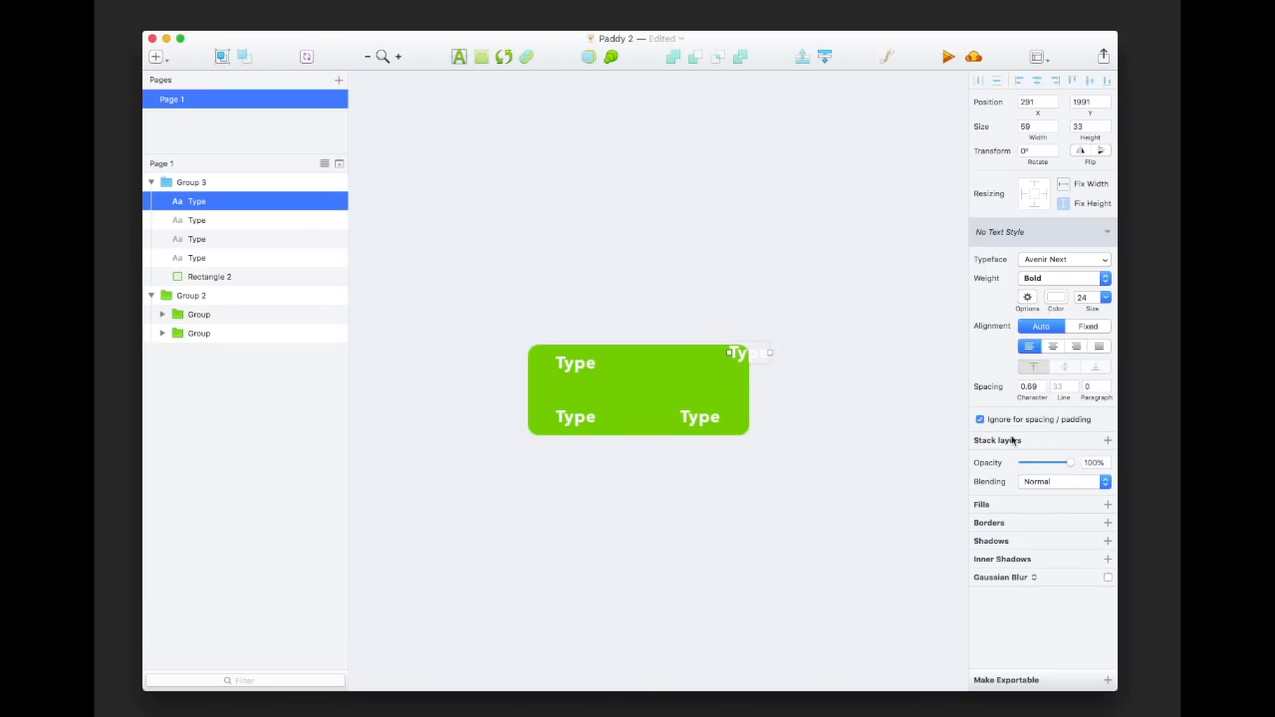
click(980, 420)
click(823, 429)
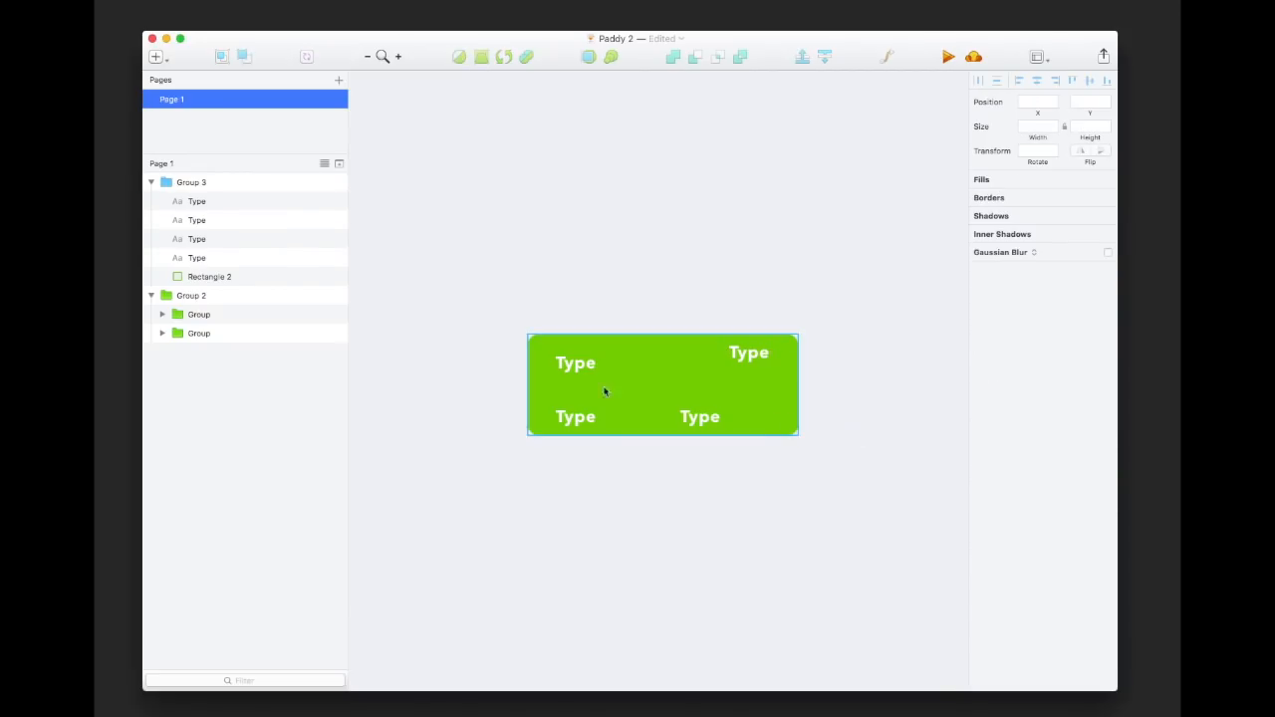
- Move the upper-right "Type" text up and left, and the lower-right one to about X 187, Y 2137
drag(748, 355, 683, 321)
drag(705, 420, 684, 458)
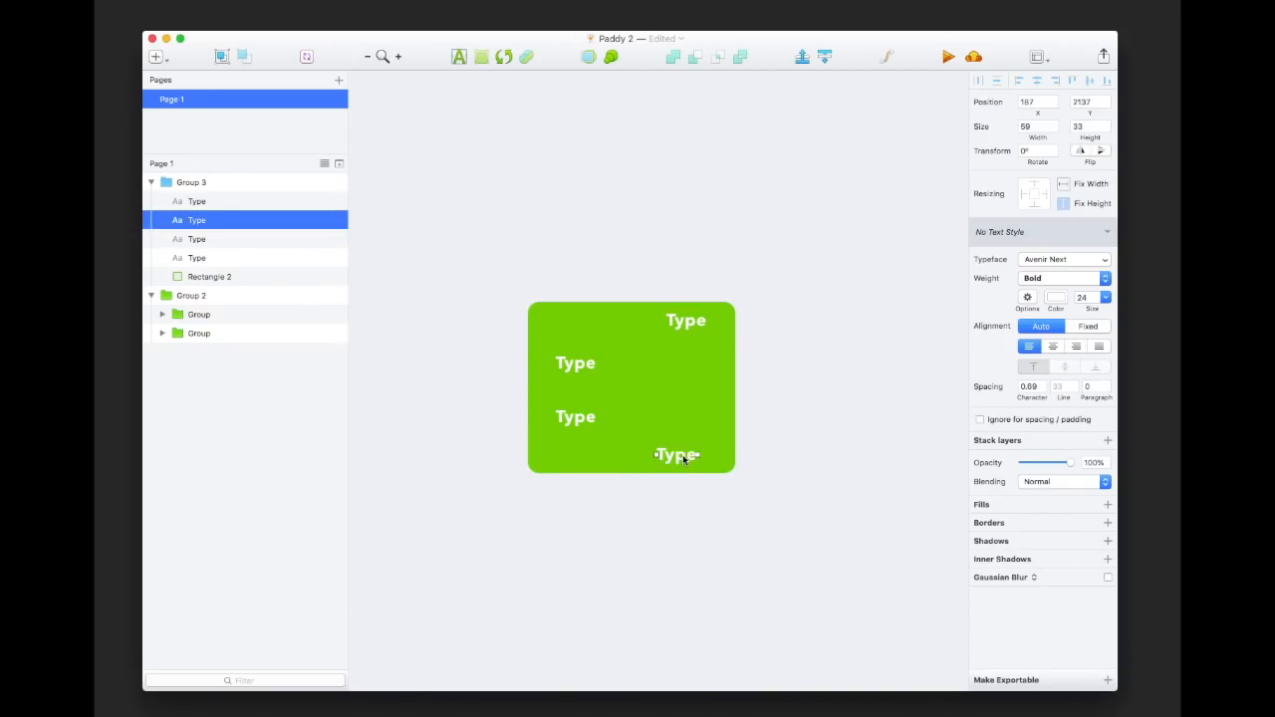
click(857, 339)
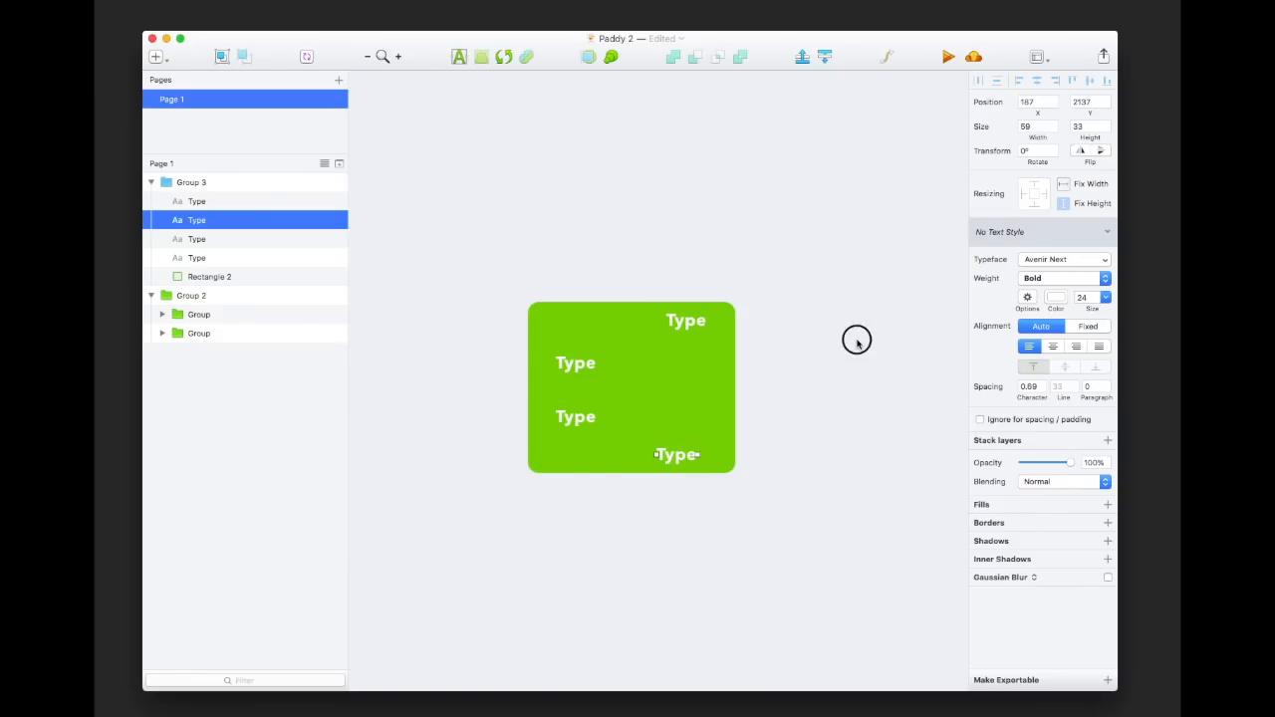
- Stack the text group's layers vertically and align them to the horizontal centre
click(644, 348)
click(1036, 278)
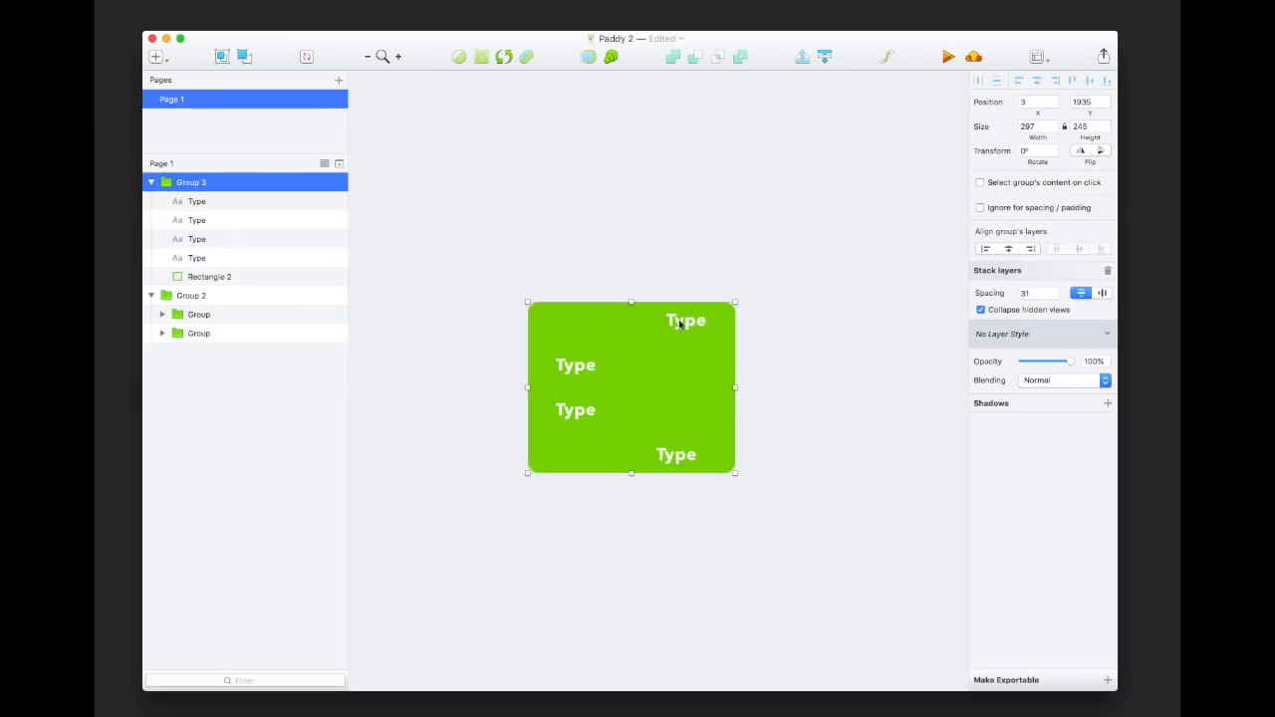
click(1009, 249)
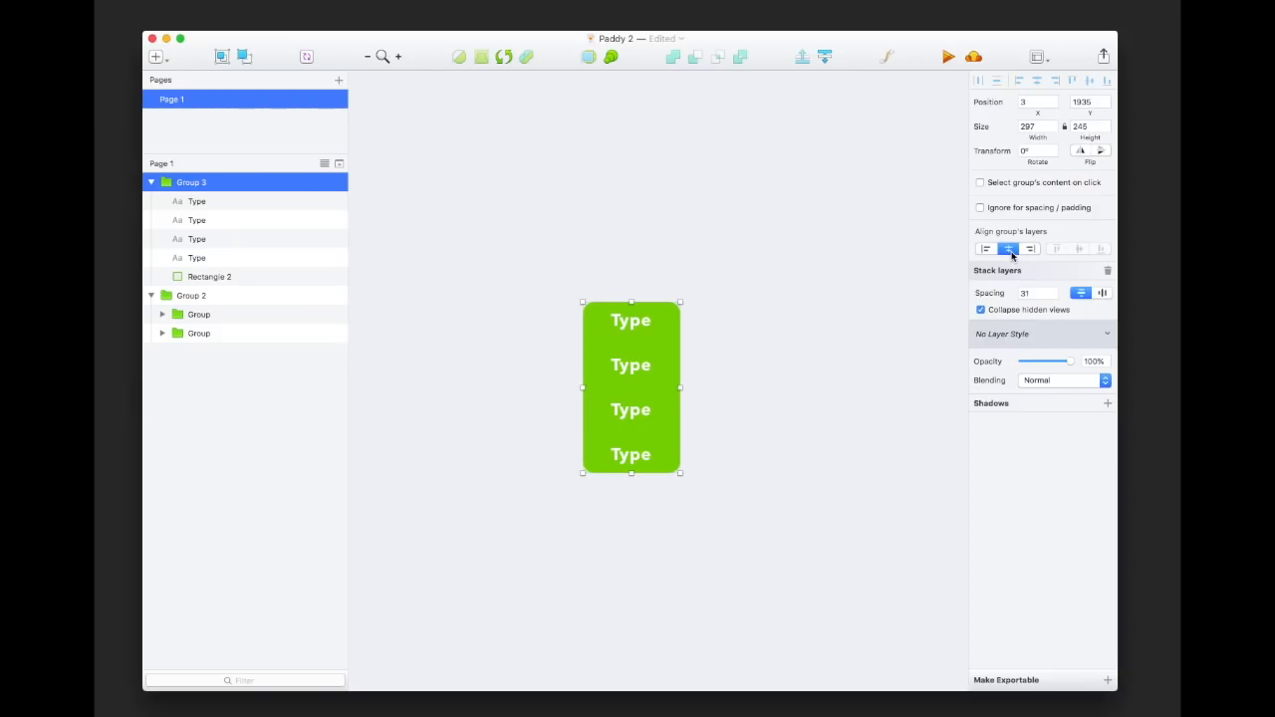
click(857, 319)
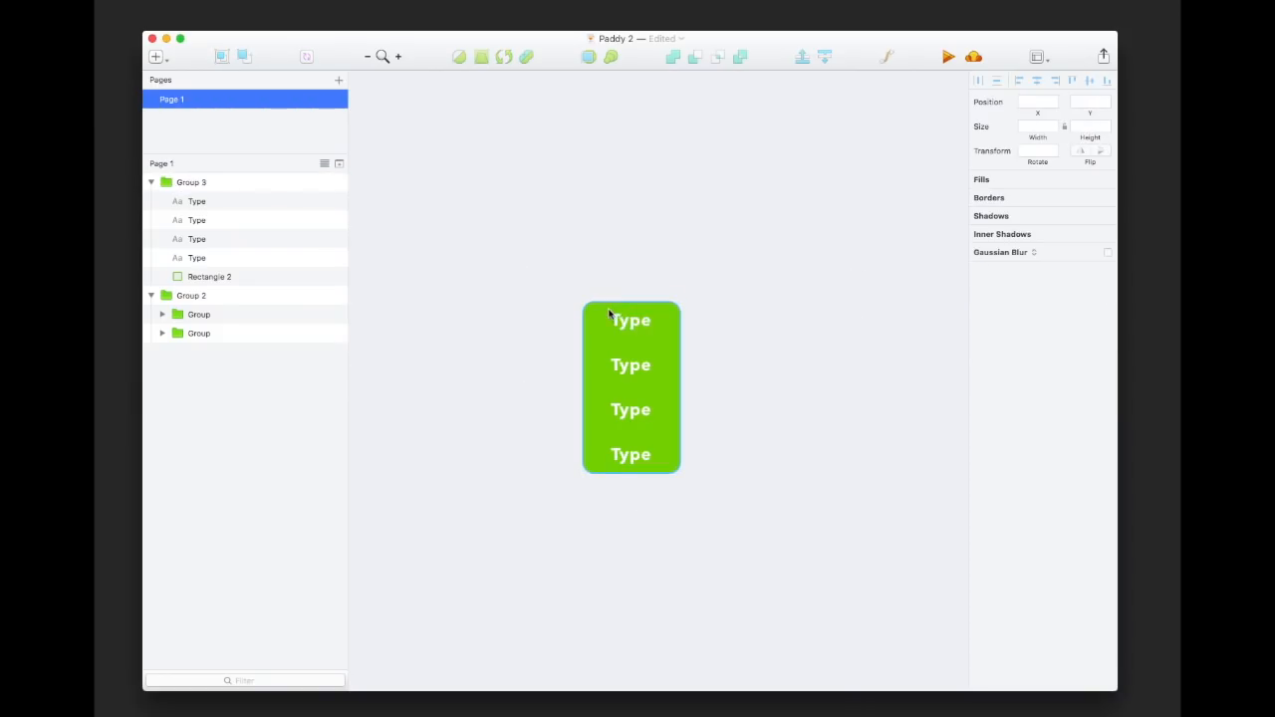
- Replace the topmost text of the stack with "as as asdfasdfasdf"
double_click(637, 320)
double_click(642, 321)
text(as as asdfasdfasdf)
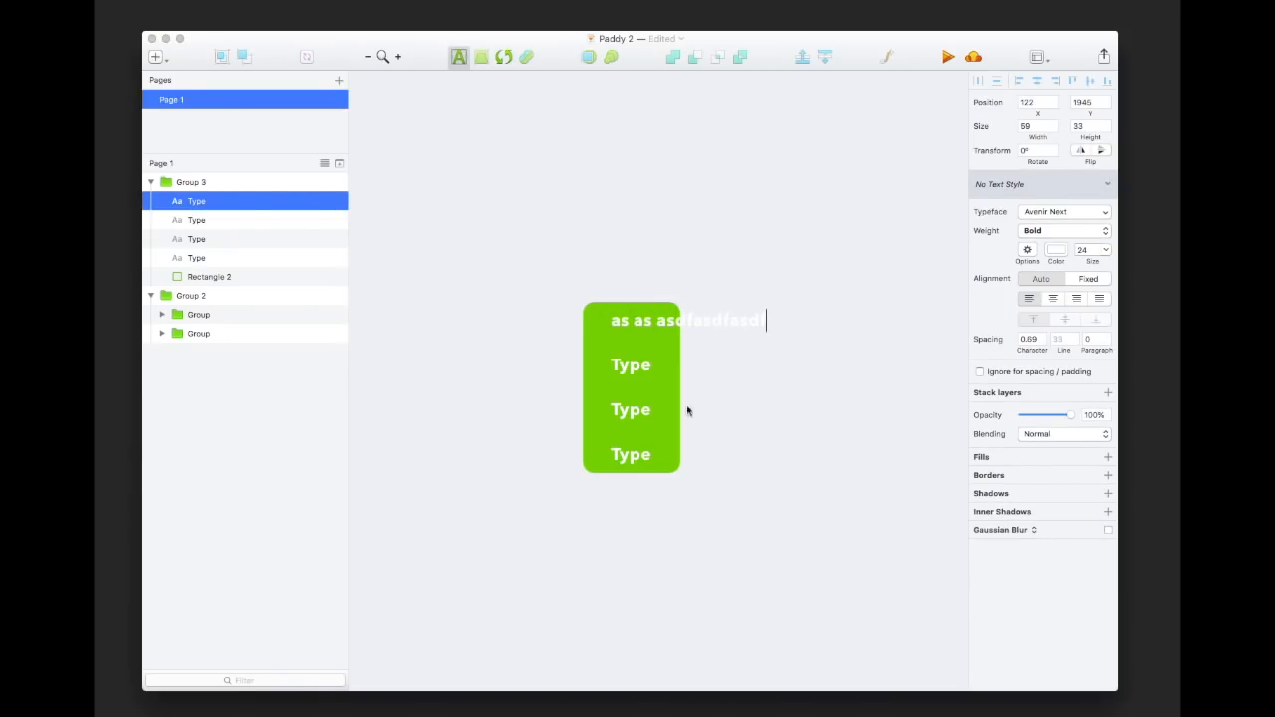
key(Escape)
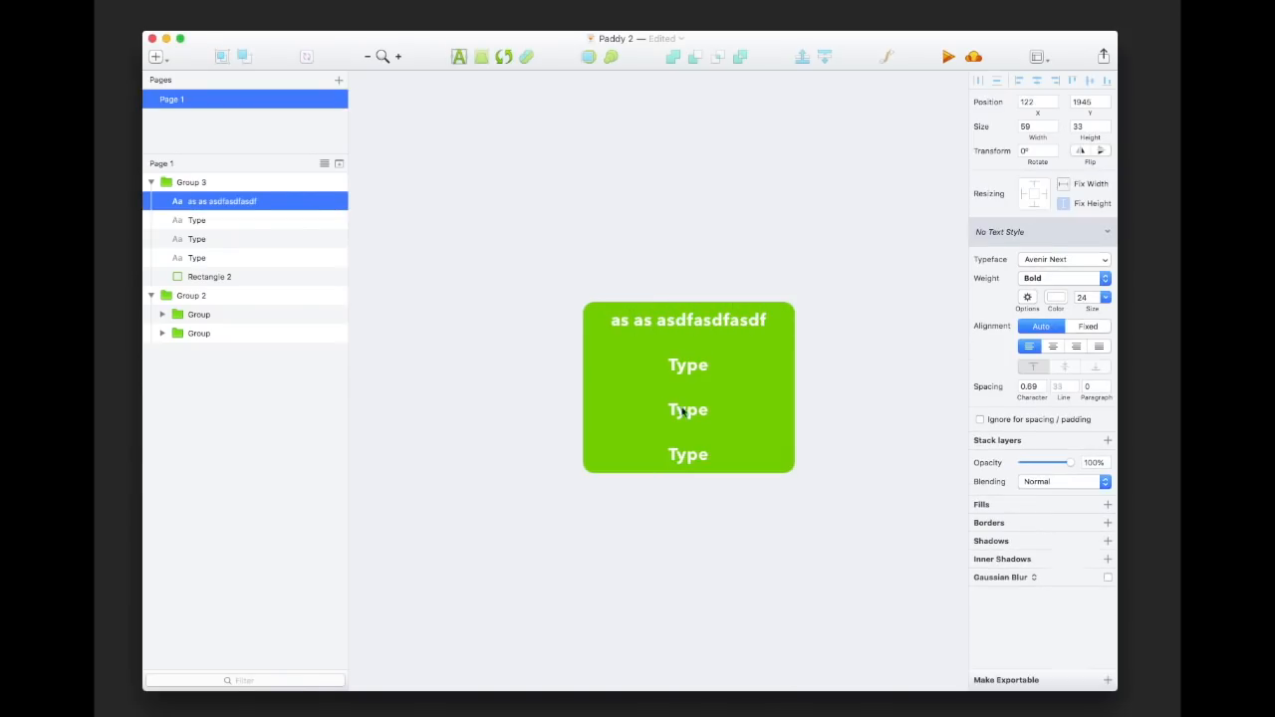
- Expand the stack's second text into two lines reading "Typasdfasdf" and "asdfasdfasdfe"
double_click(696, 369)
click(700, 369)
text(asdfasdf)
key(Return)
text(asdfasdfasdf)
key(Escape)
- Extend the stack's third text to read "Type asdfasdfasdf"
click(709, 431)
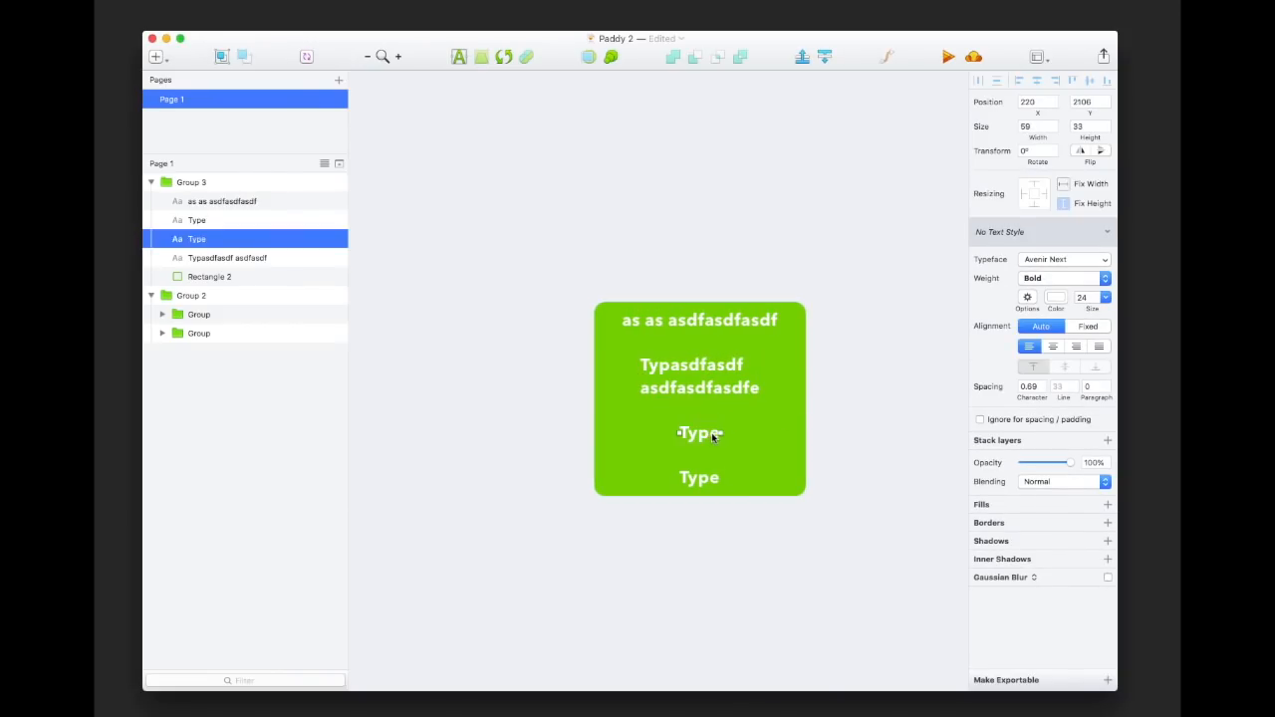
double_click(713, 432)
text(asdfasdfasdf)
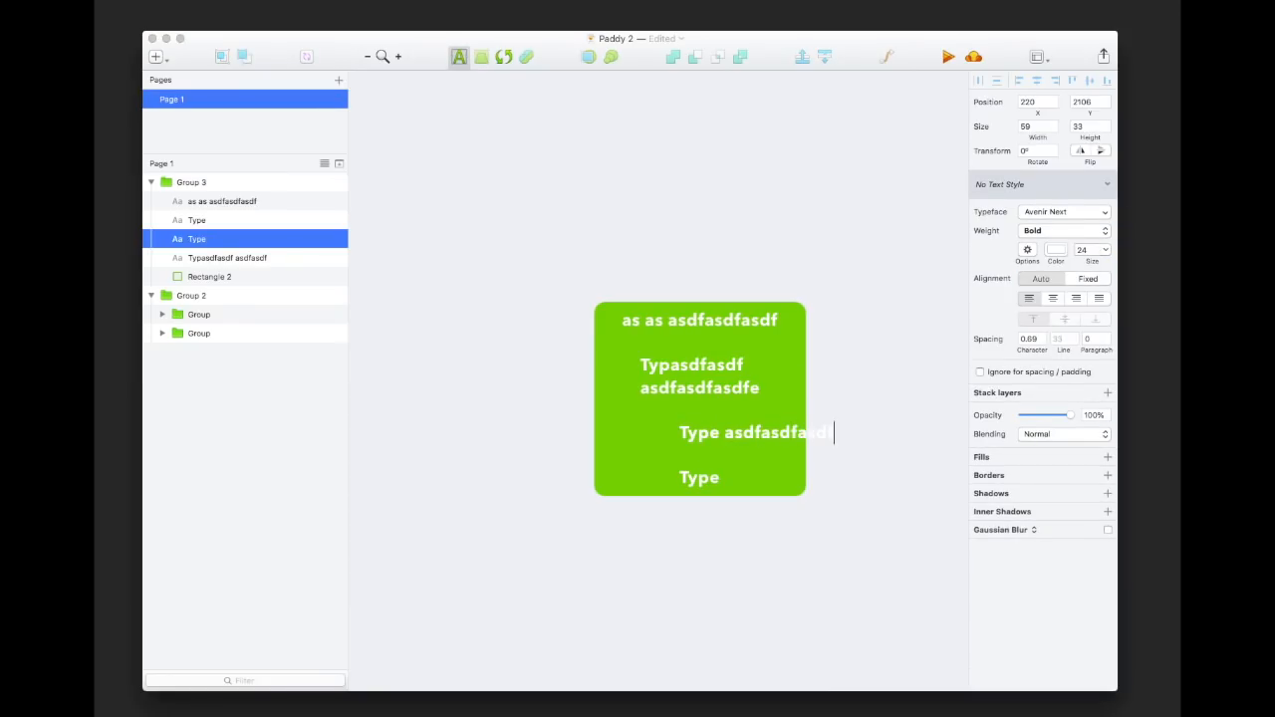
click(784, 478)
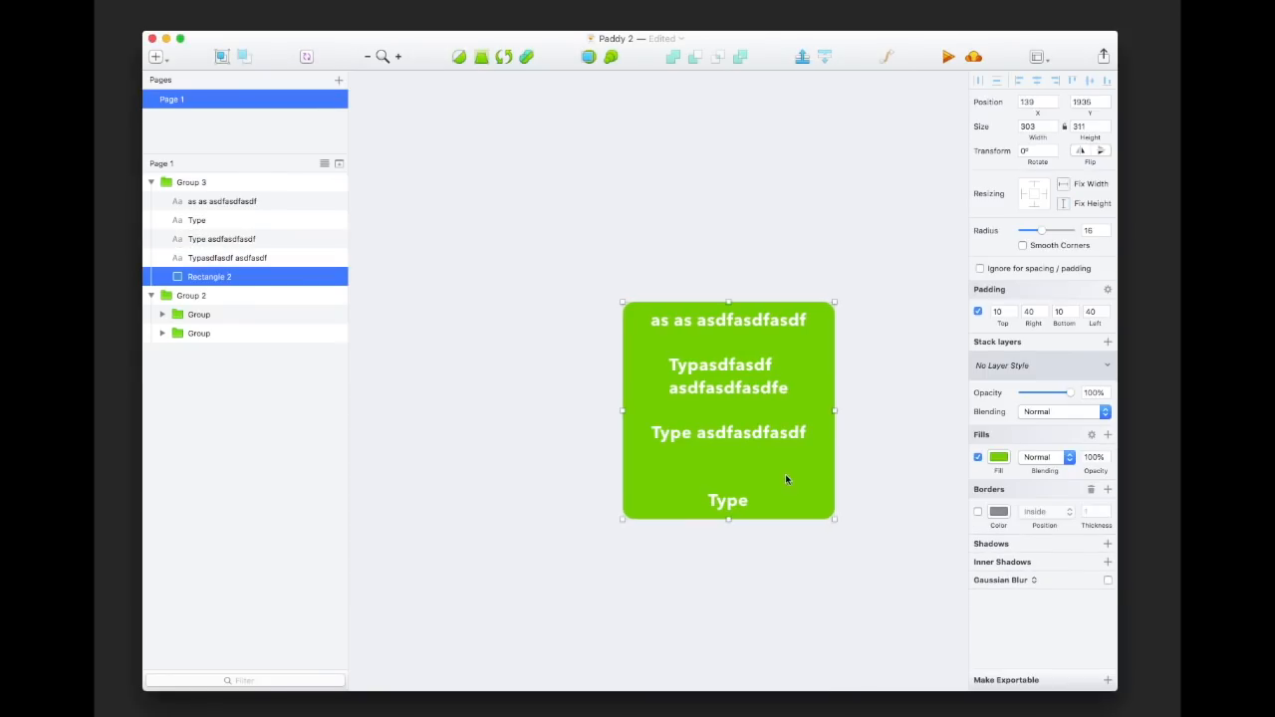
click(863, 509)
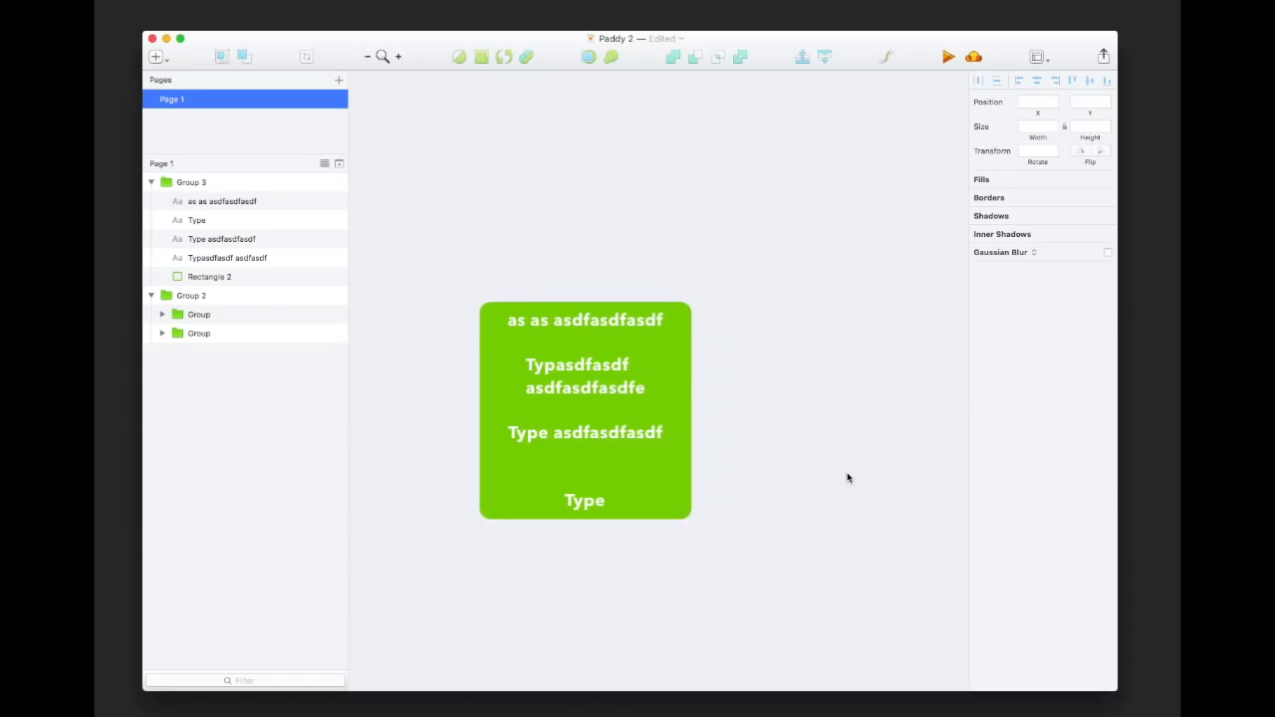
scroll(847, 478, down, 5)
scroll(847, 478, right, 2)
scroll(848, 478, up, 2)
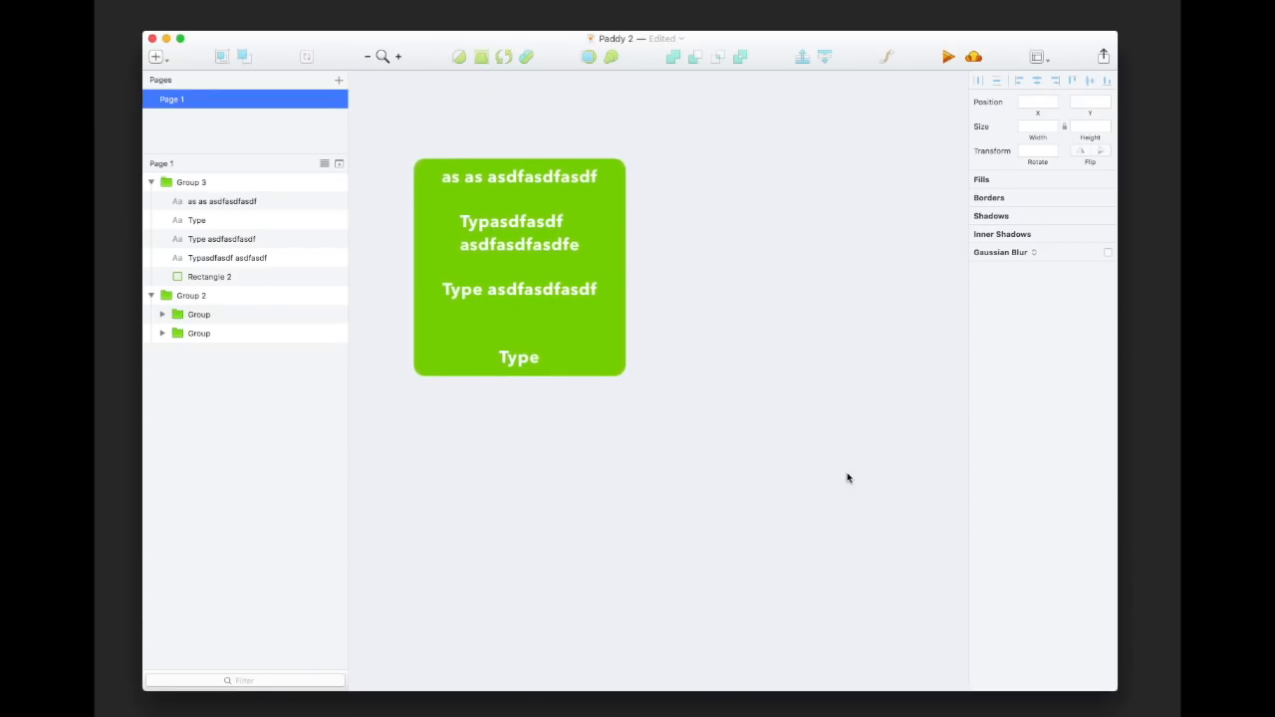
scroll(847, 478, right, 2)
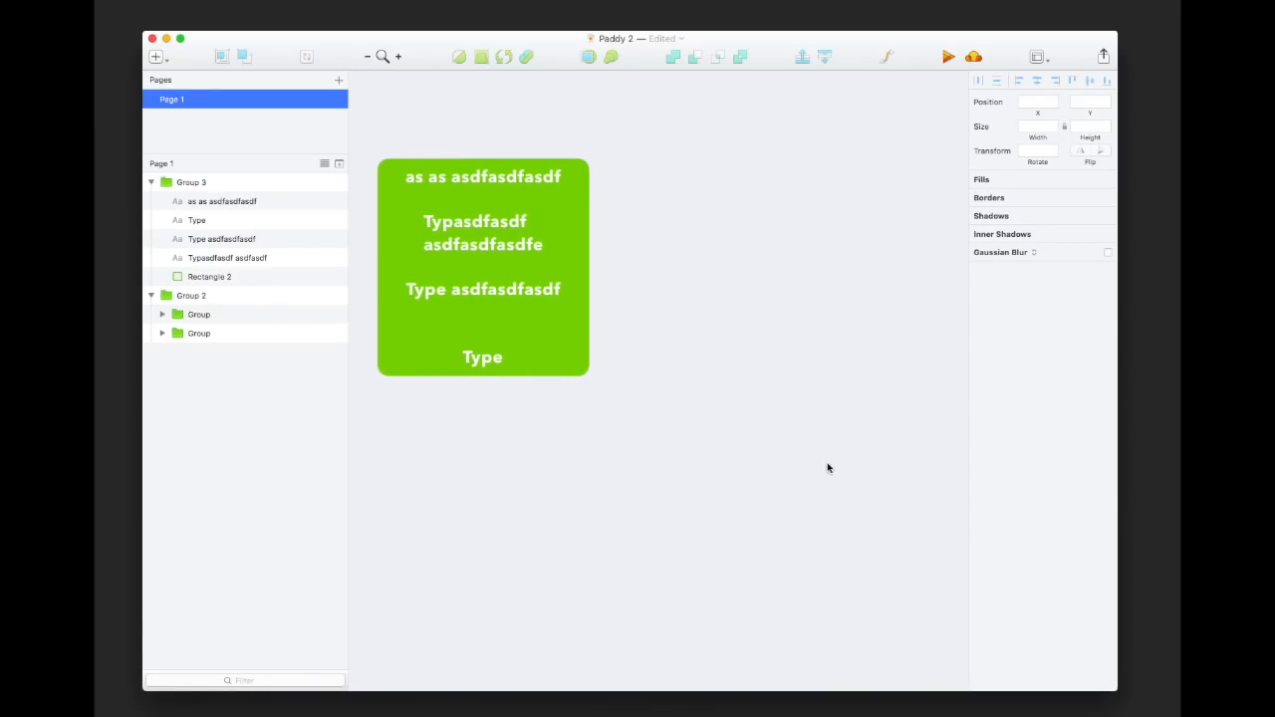
- Add a "Type something" text beside the stack and draw a rectangle about 253 by 63 behind it
scroll(803, 448, right, 3)
key(t)
click(694, 421)
click(731, 458)
key(r)
drag(678, 399, 852, 444)
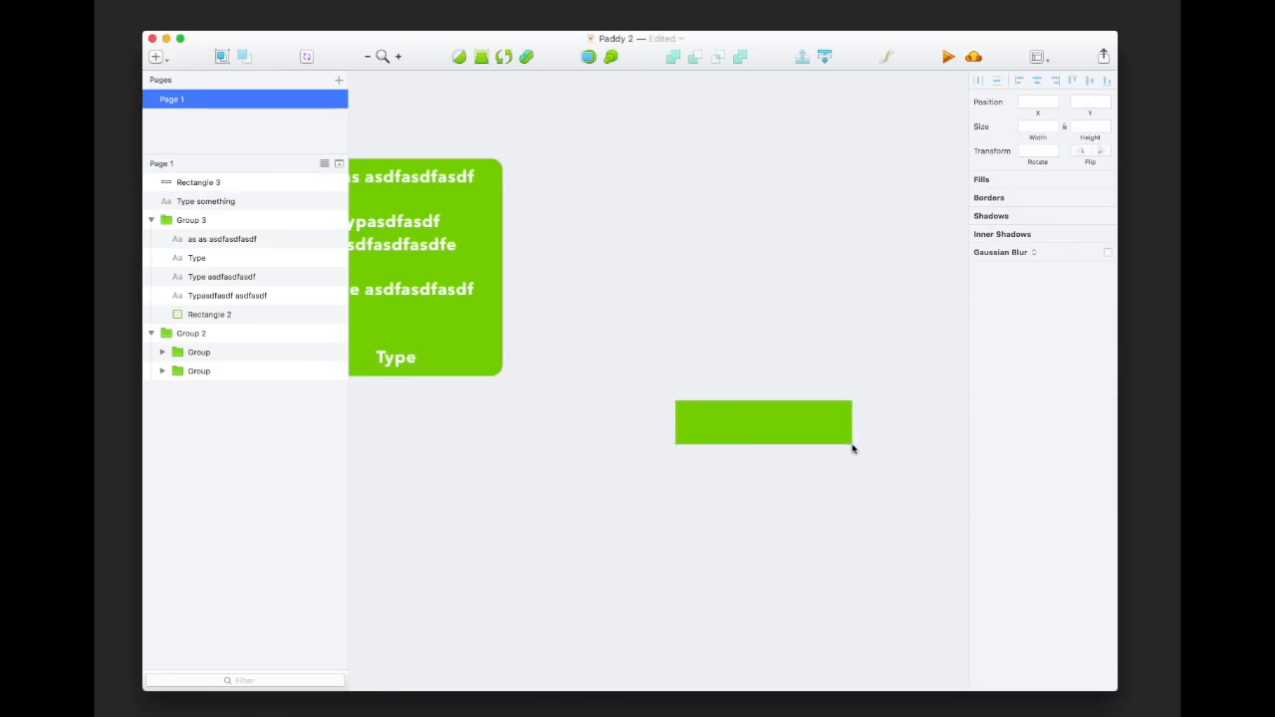
key(ctrl+alt+super+Down)
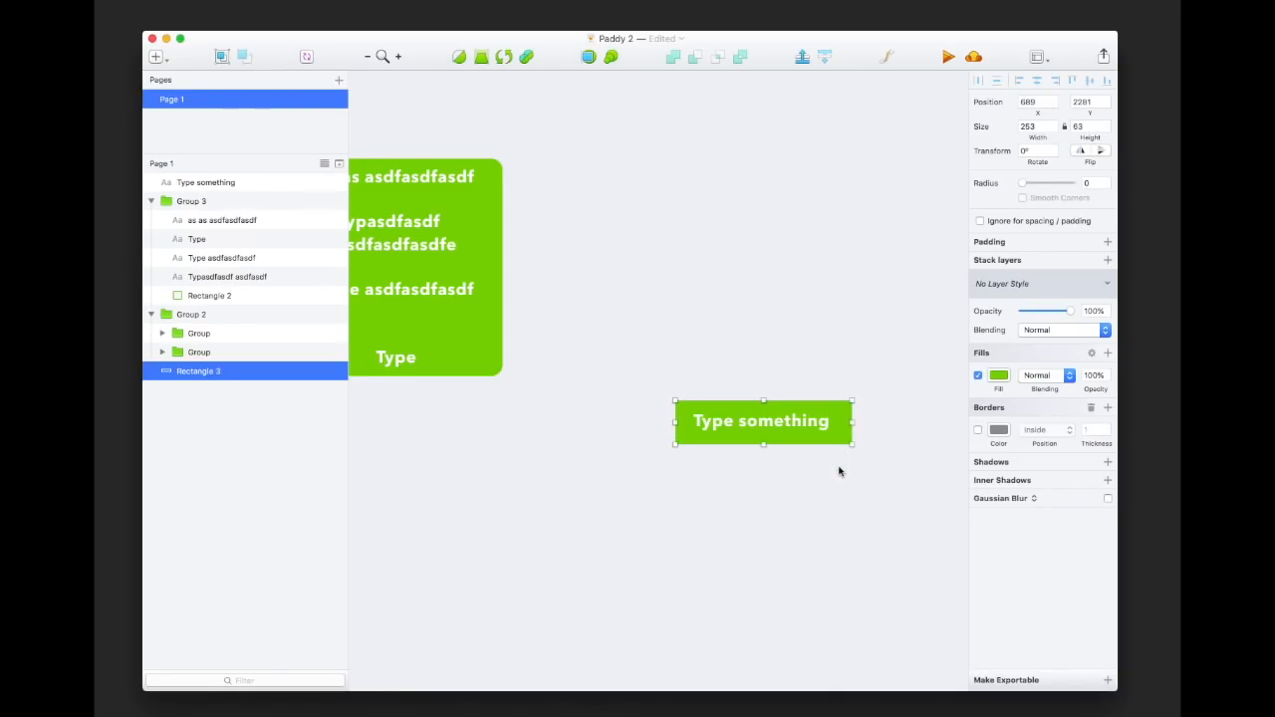
- Draw an artboard about 391 by 161 around the new text and rectangle
key(a)
drag(634, 371, 908, 485)
click(843, 537)
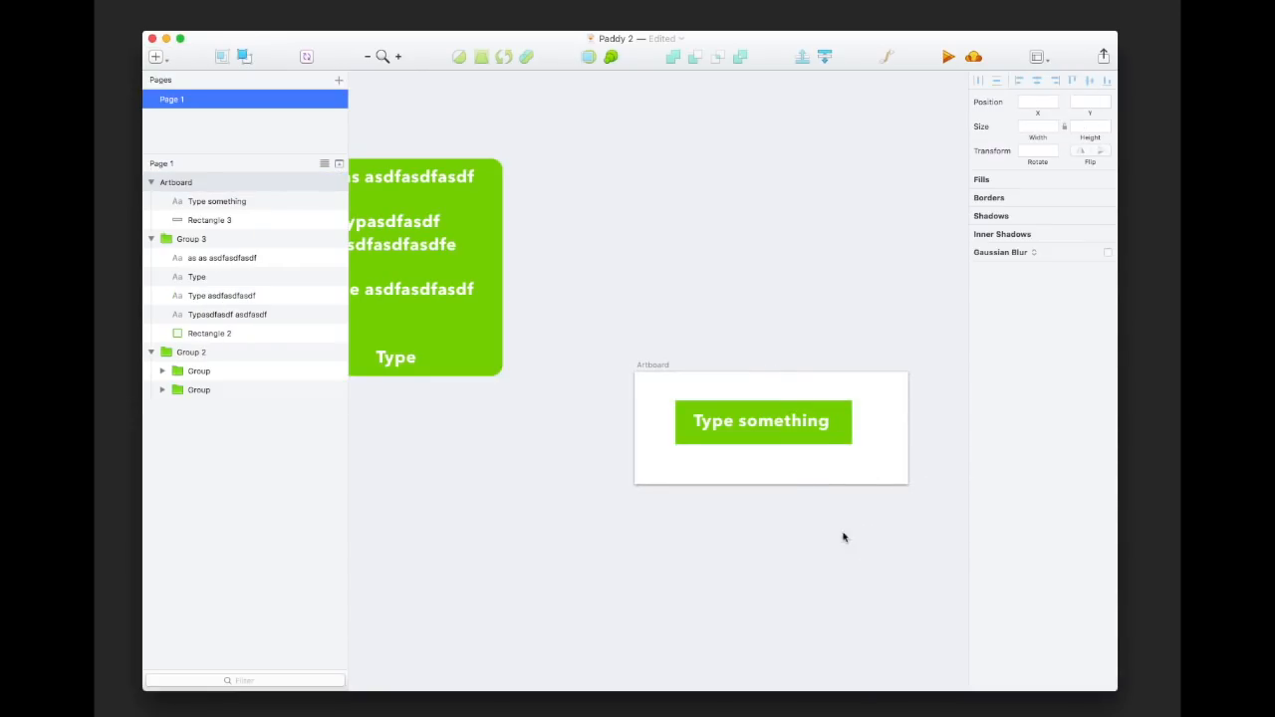
- Replace the artboard's "Type something" text with "Button"
click(793, 424)
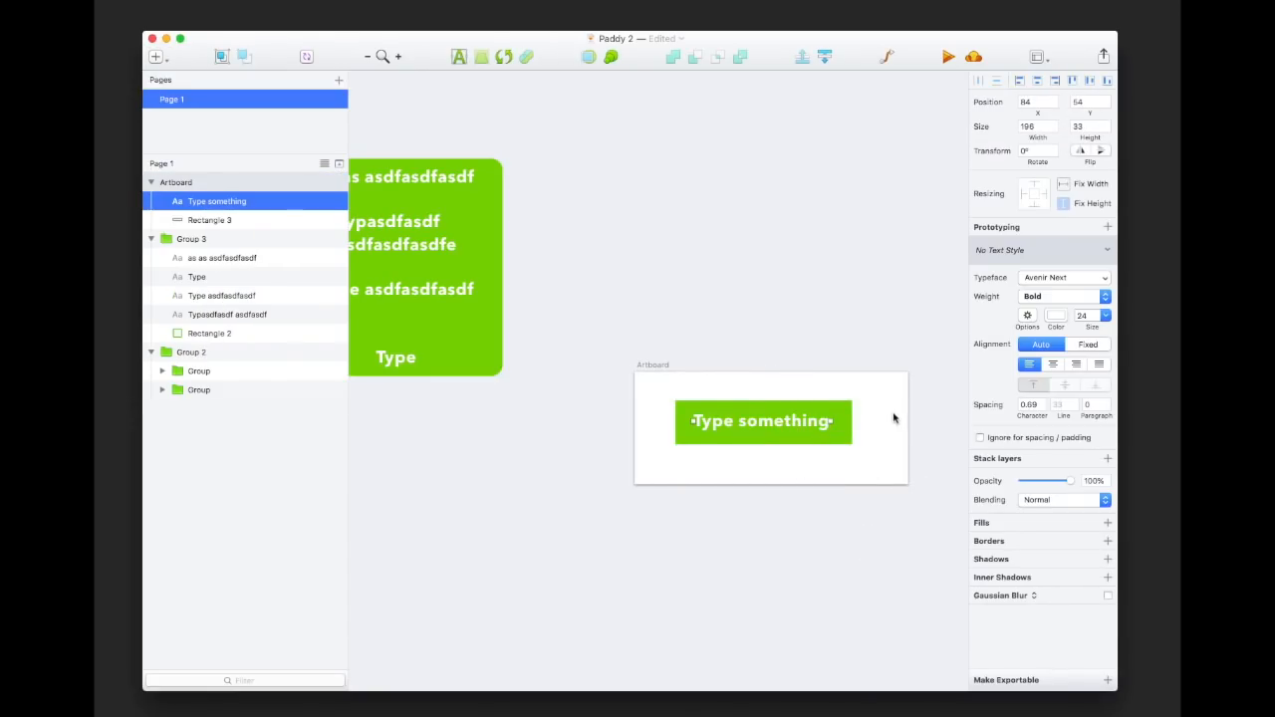
double_click(843, 438)
text(B)
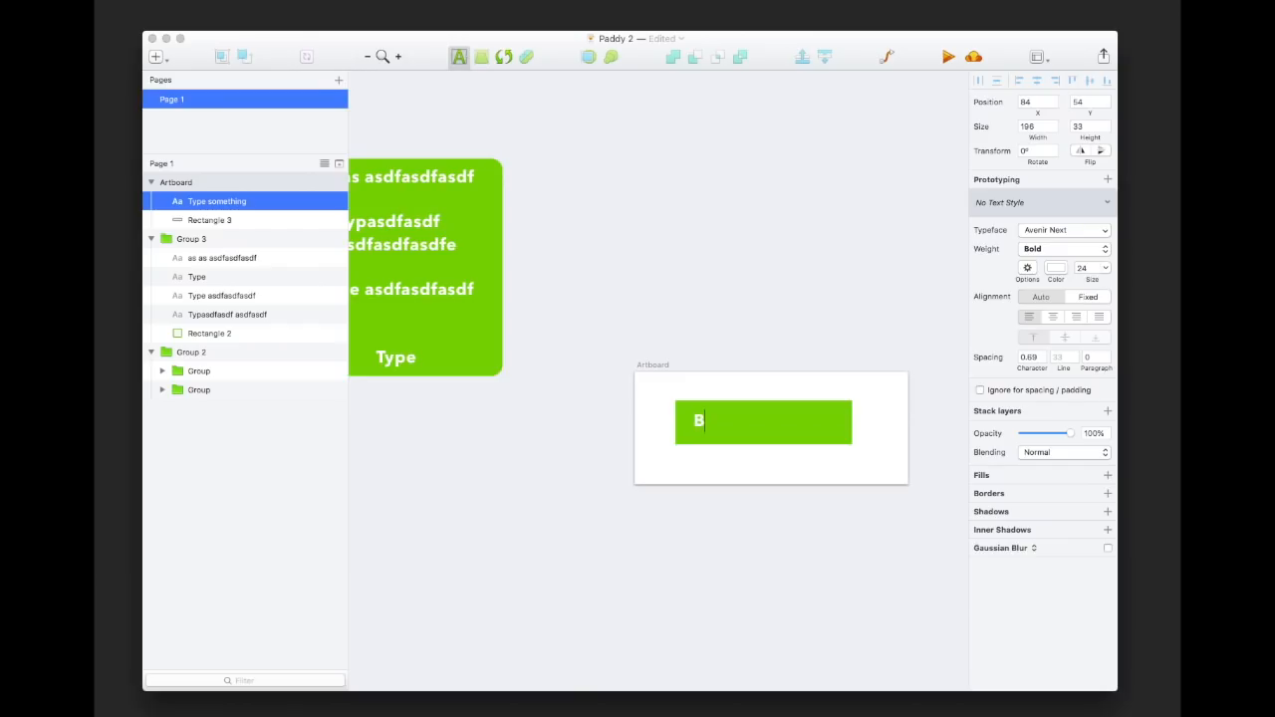
text(utton)
key(Escape)
- Add padding of 10, 20, 10, 20 to the artboard's rectangle and round its corners
click(842, 438)
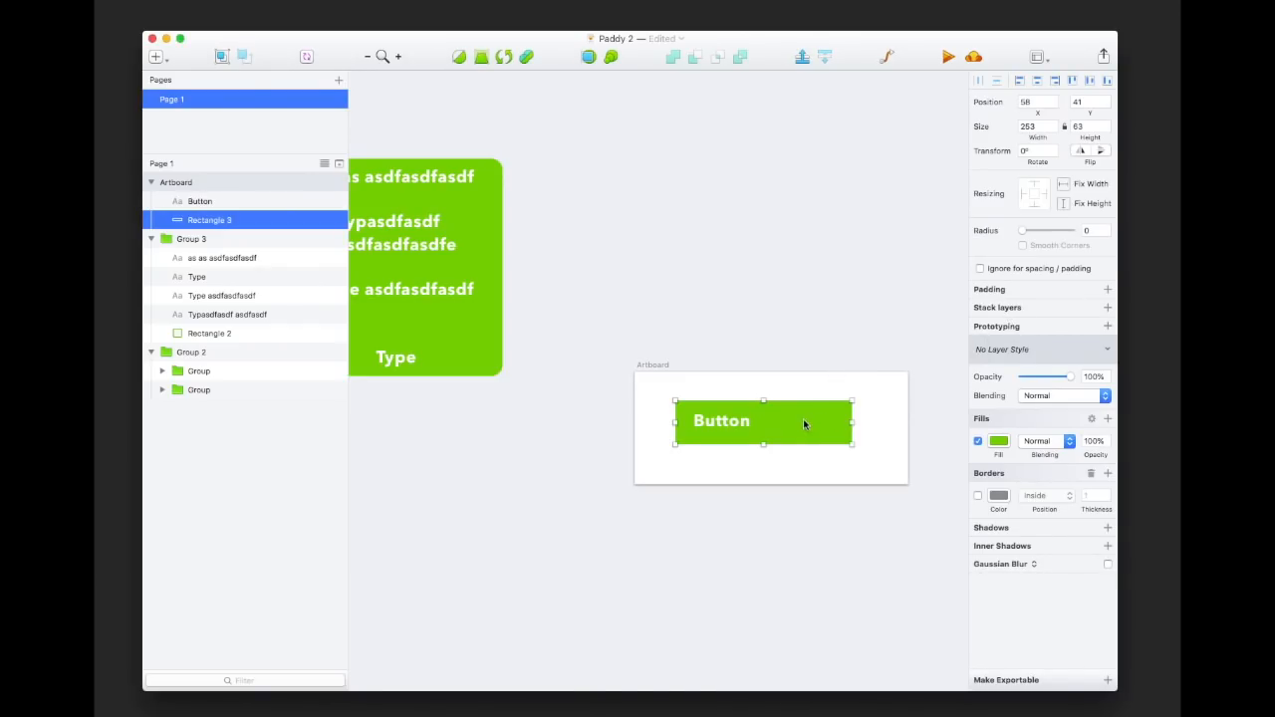
click(1001, 290)
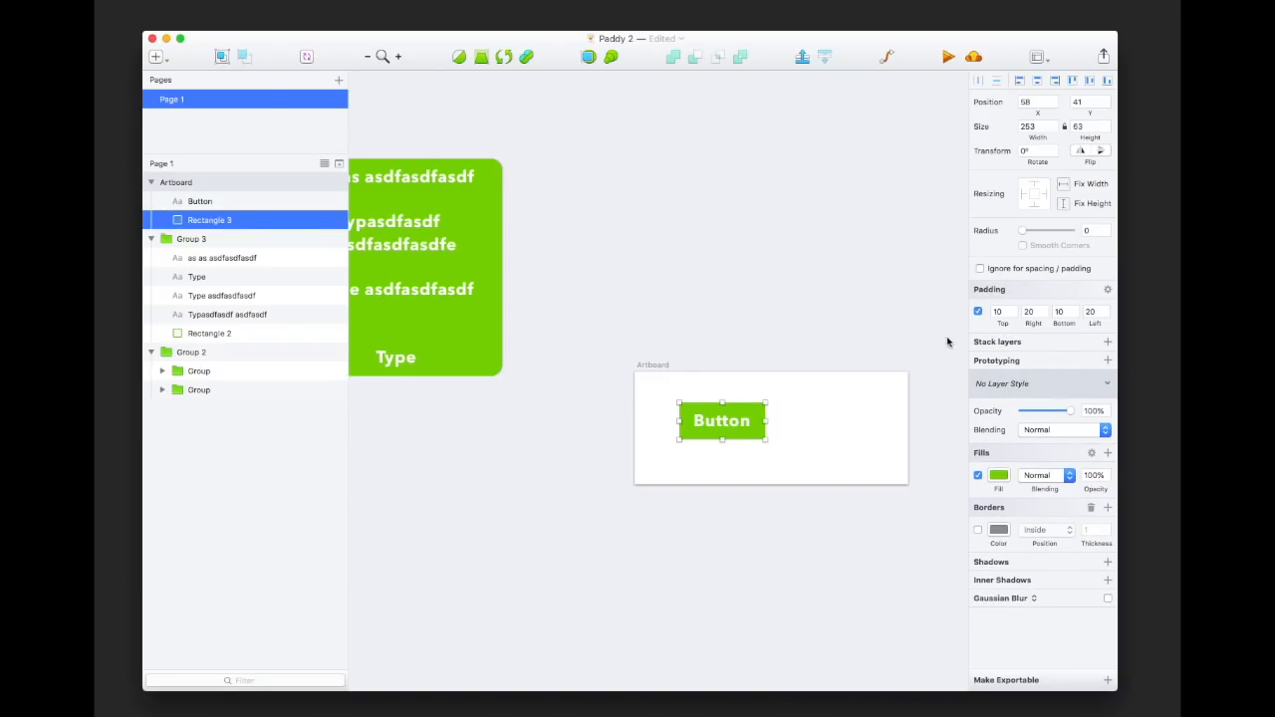
click(1097, 230)
drag(1043, 233, 1035, 230)
click(849, 278)
- Resize the artboard to fit the padded button
click(662, 361)
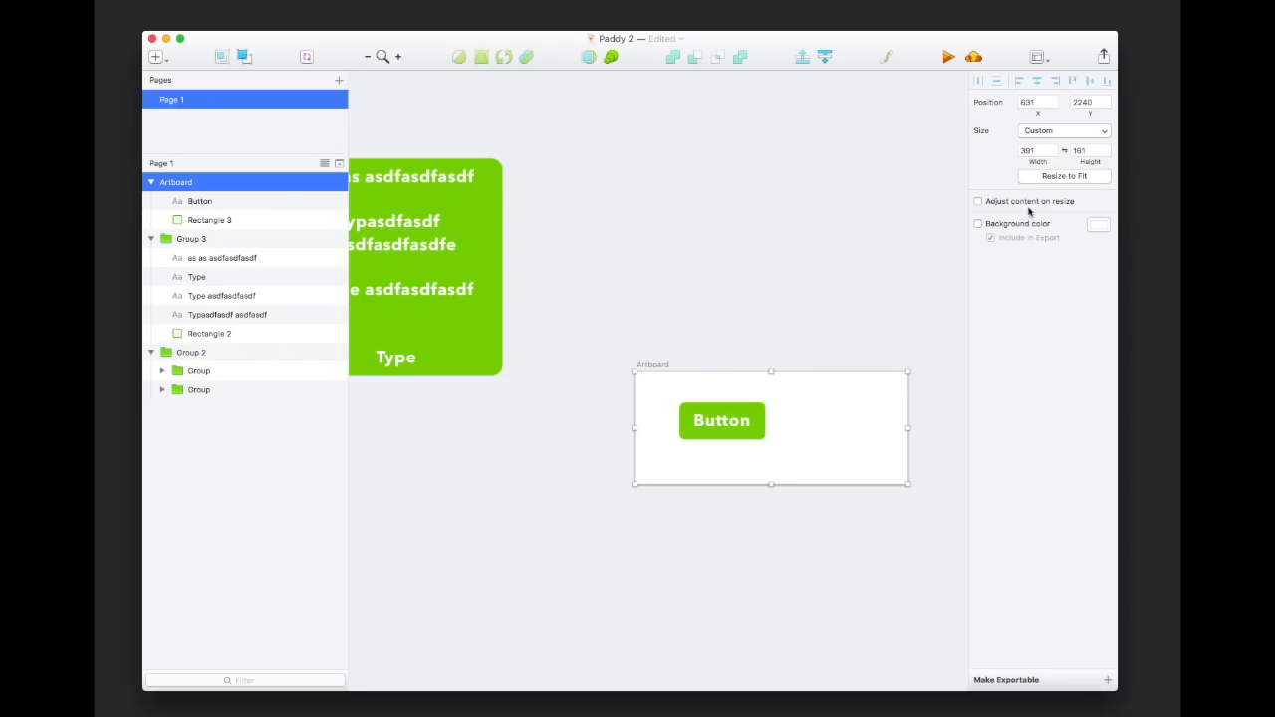
click(1094, 176)
click(774, 451)
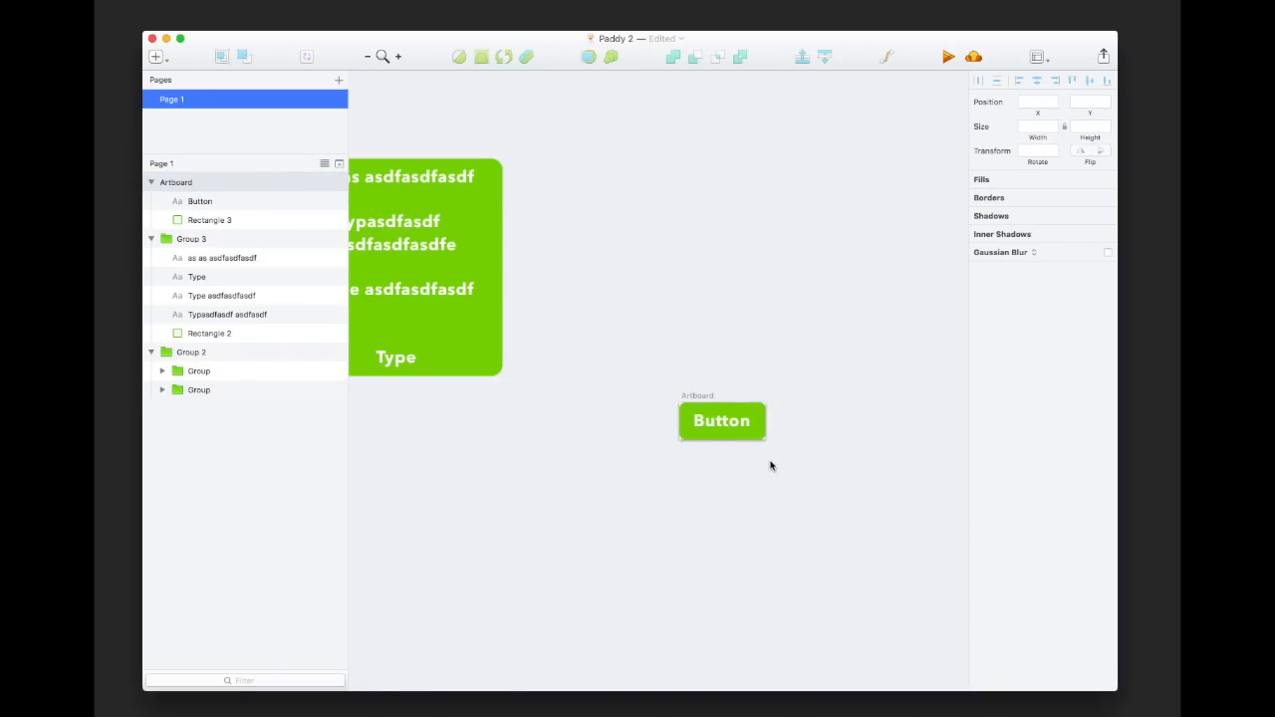
- Convert the artboard into a symbol and name it "Button"
click(700, 399)
key(super+apostrophe)
text(crea)
key(Return)
double_click(701, 397)
text(Button)
key(Return)
click(804, 388)
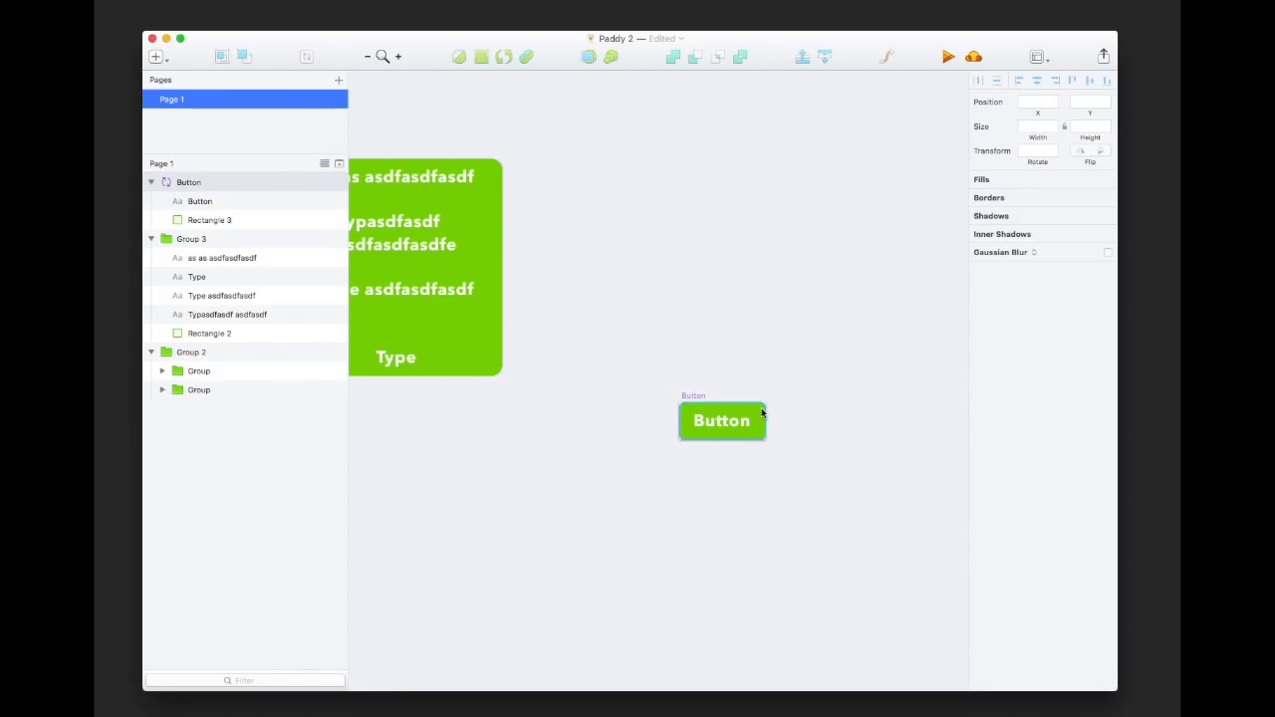
- Insert an instance of the Button symbol above its master
key(super+plus)
scroll(771, 412, right, 3)
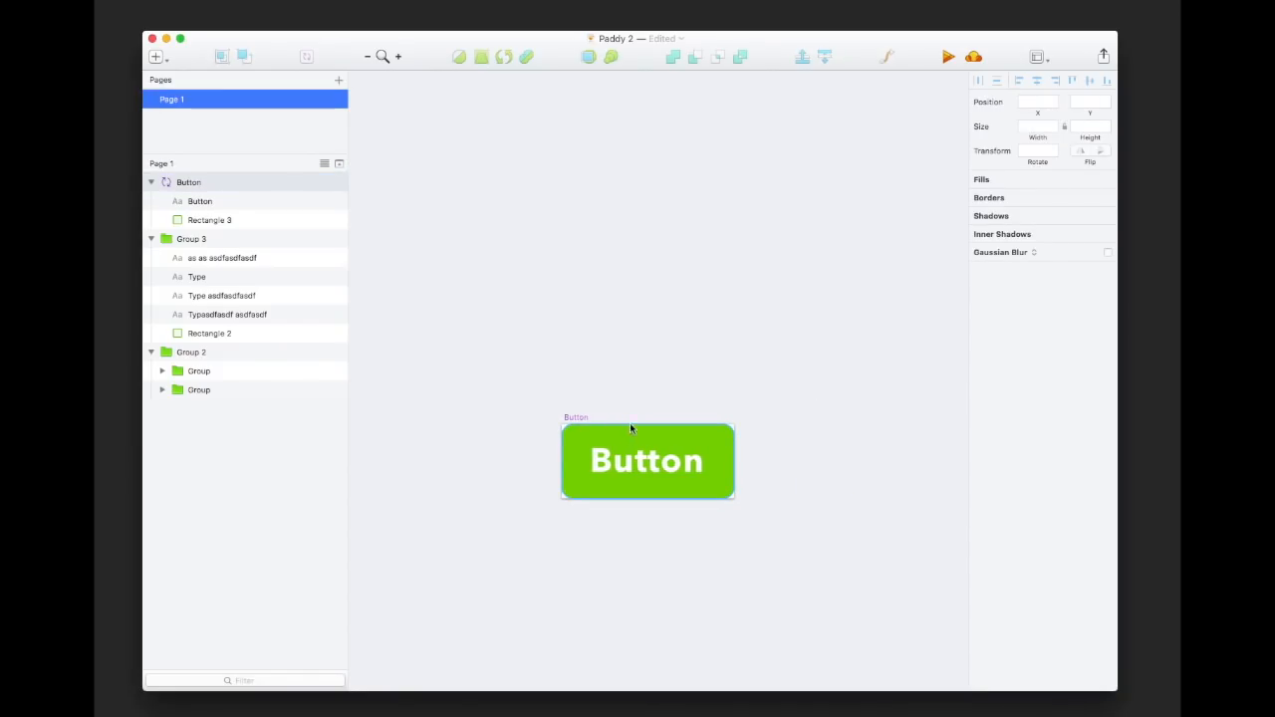
click(574, 418)
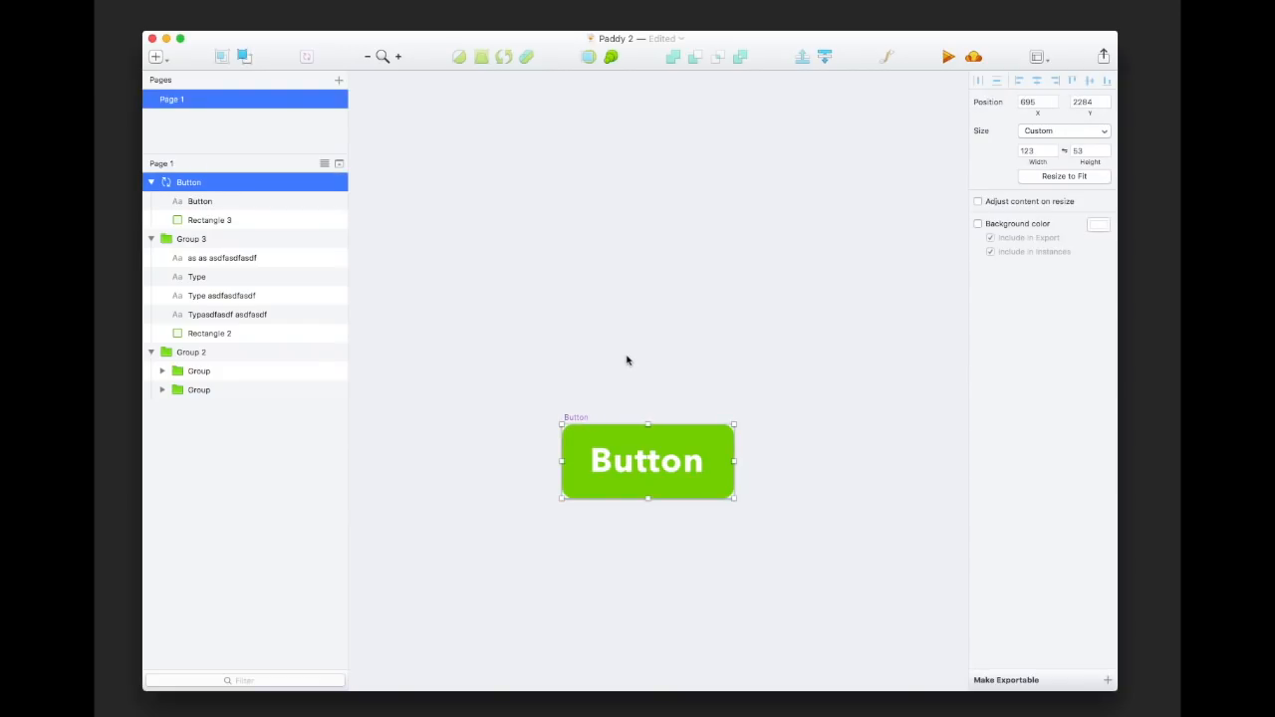
key(super+apostrophe)
key(Tab)
key(Tab)
key(Return)
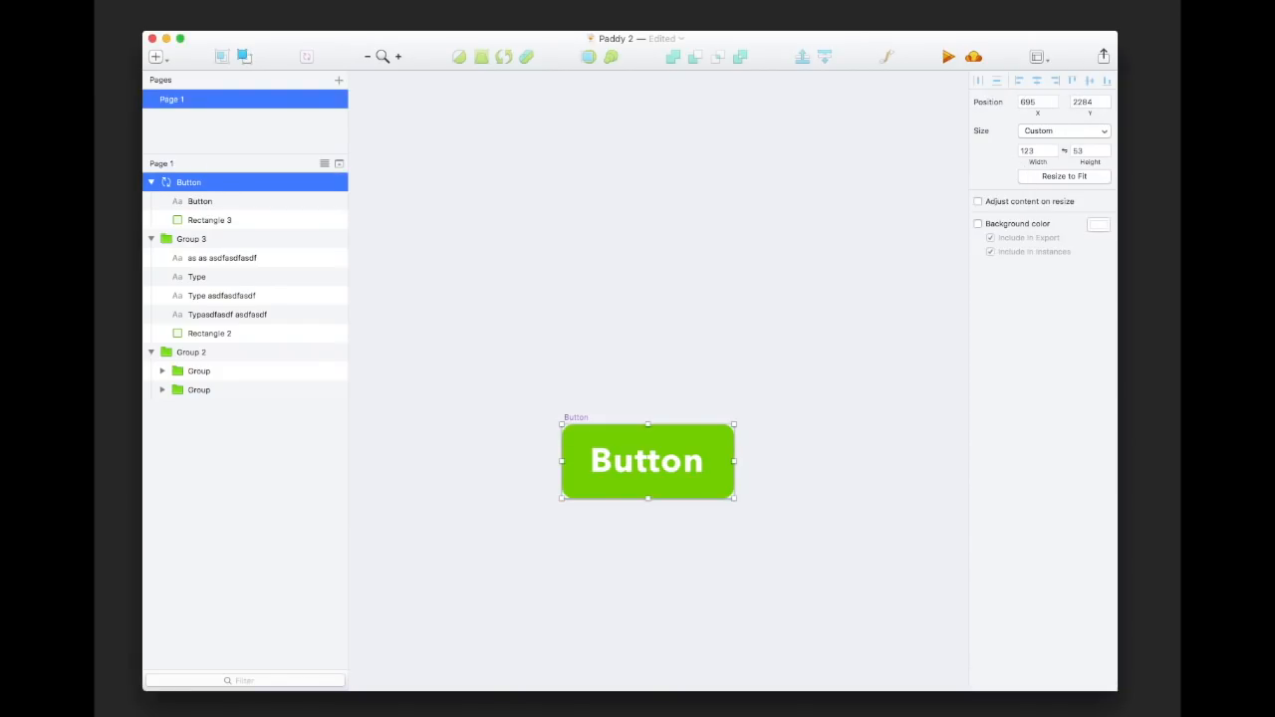
click(624, 233)
- Override the button instance's text with "asdfasdfasdf asdf"
click(1026, 257)
text(as)
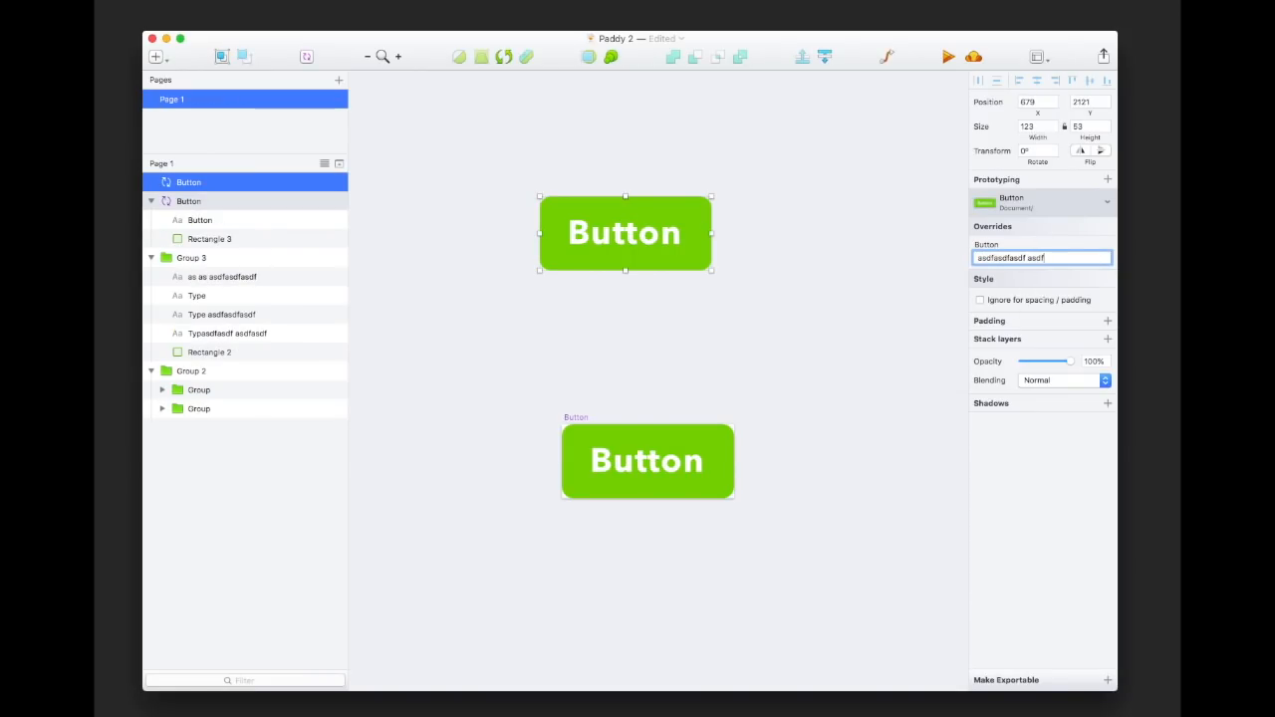
text(dfasdfasdf asdf)
key(Return)
click(835, 322)
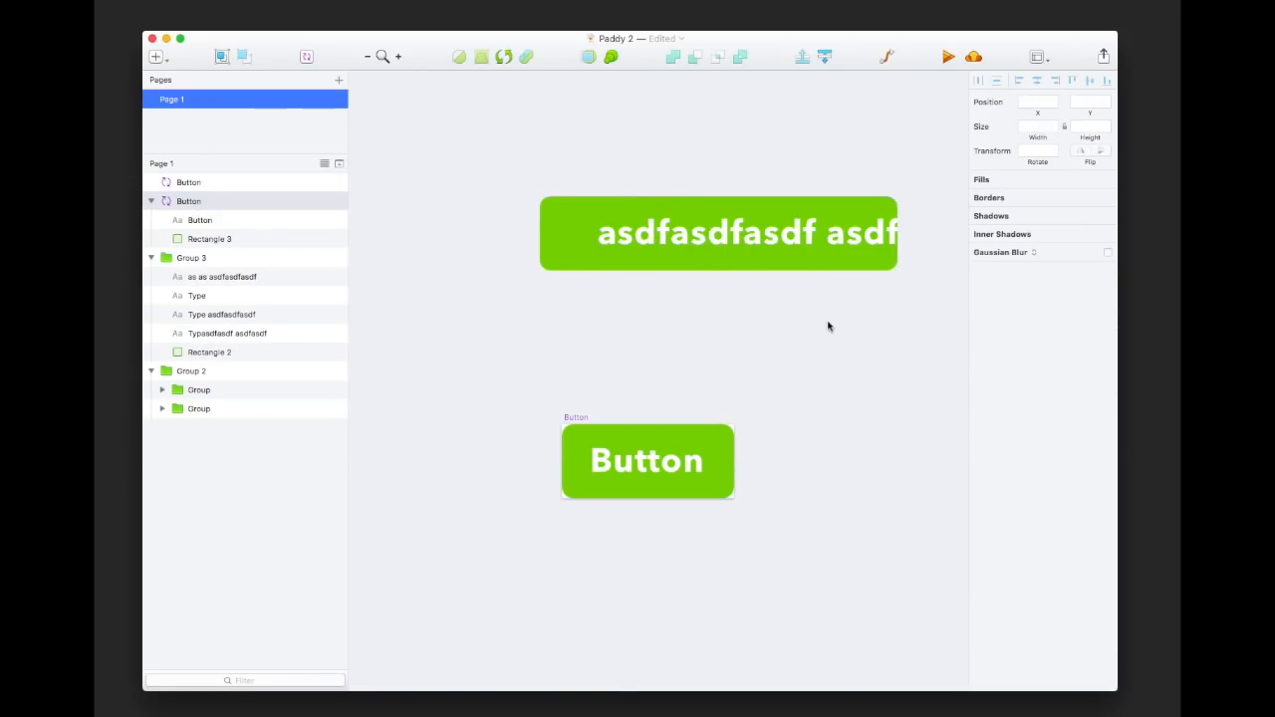
click(813, 236)
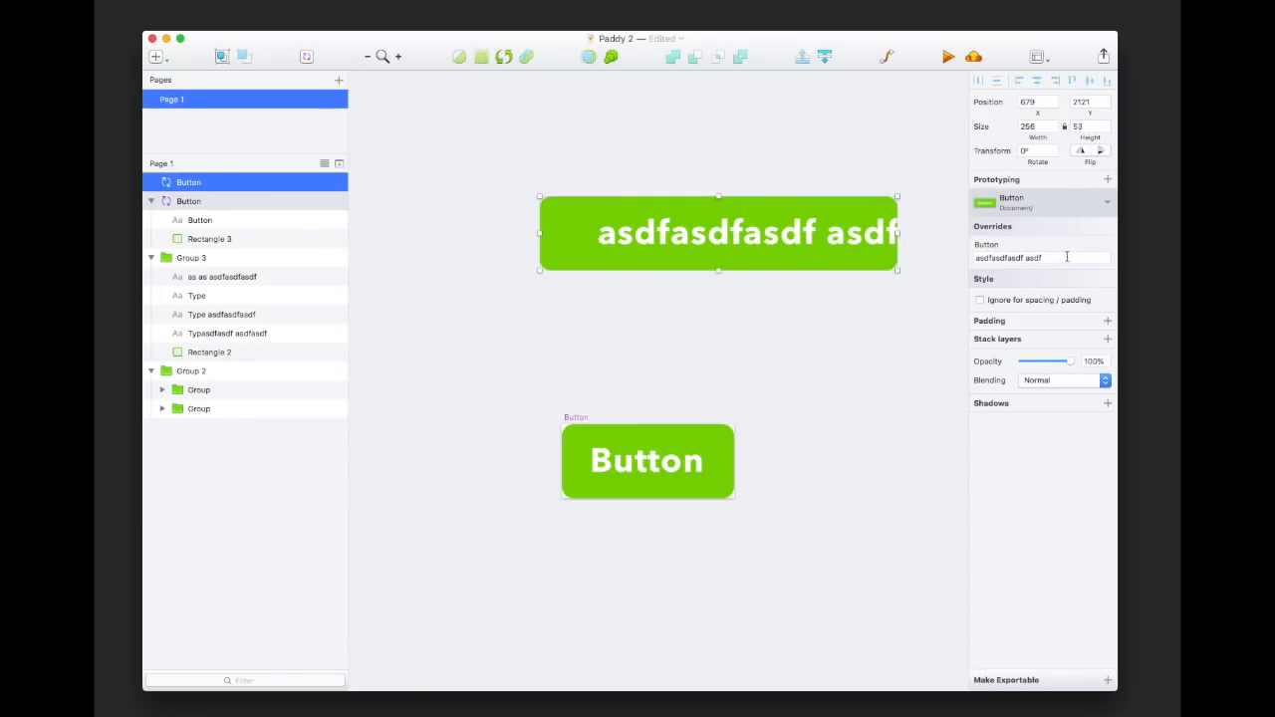
click(860, 336)
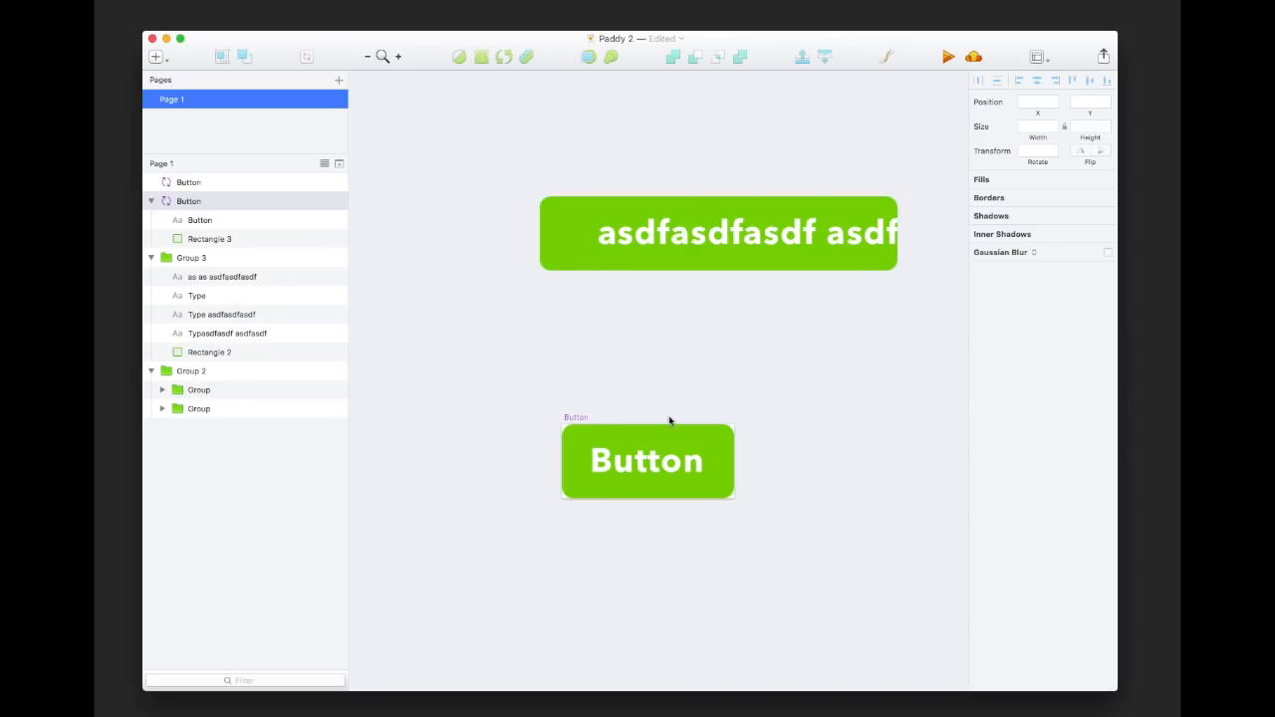
- Pin the text layer in the Button symbol master to the symbol's edges for resizing
double_click(660, 467)
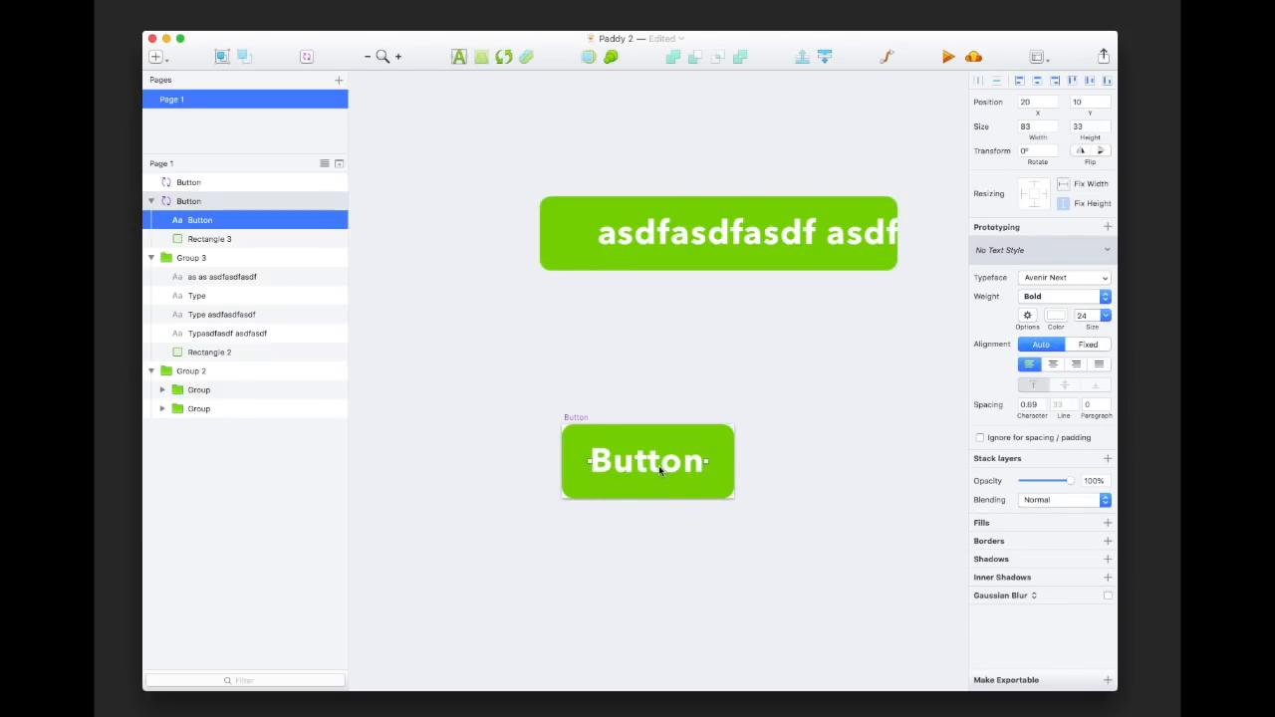
click(1032, 189)
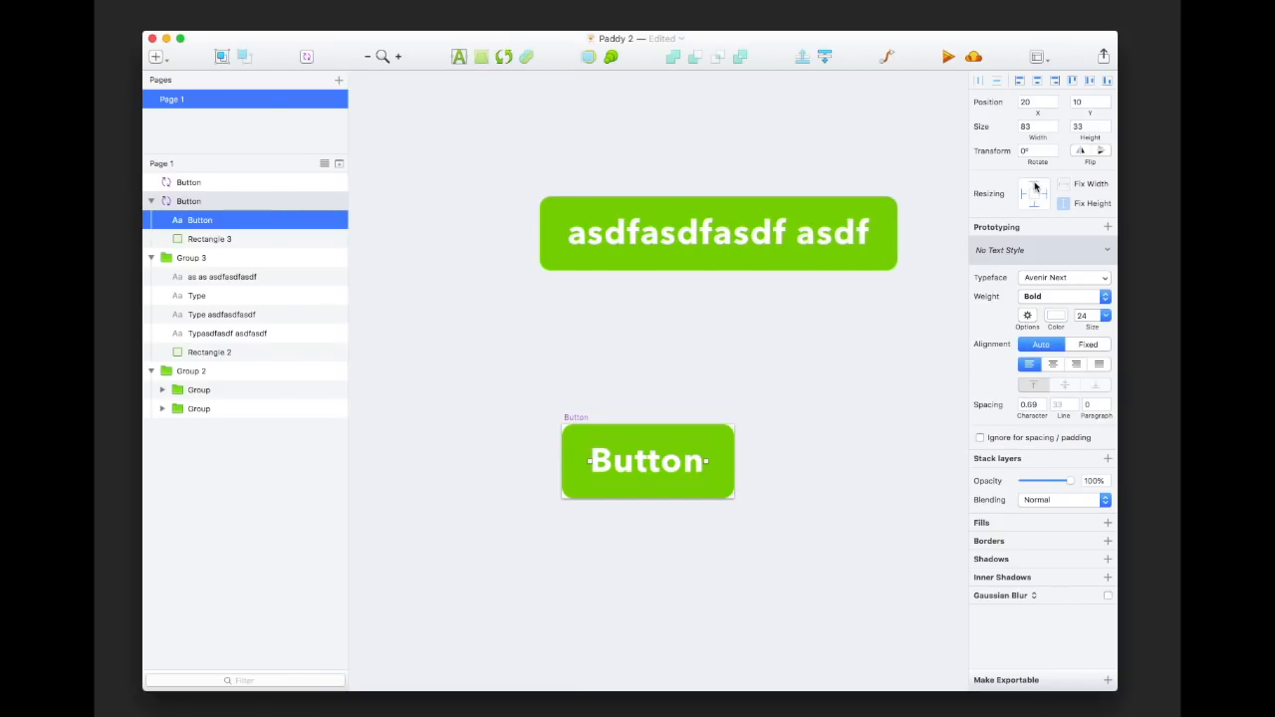
click(889, 237)
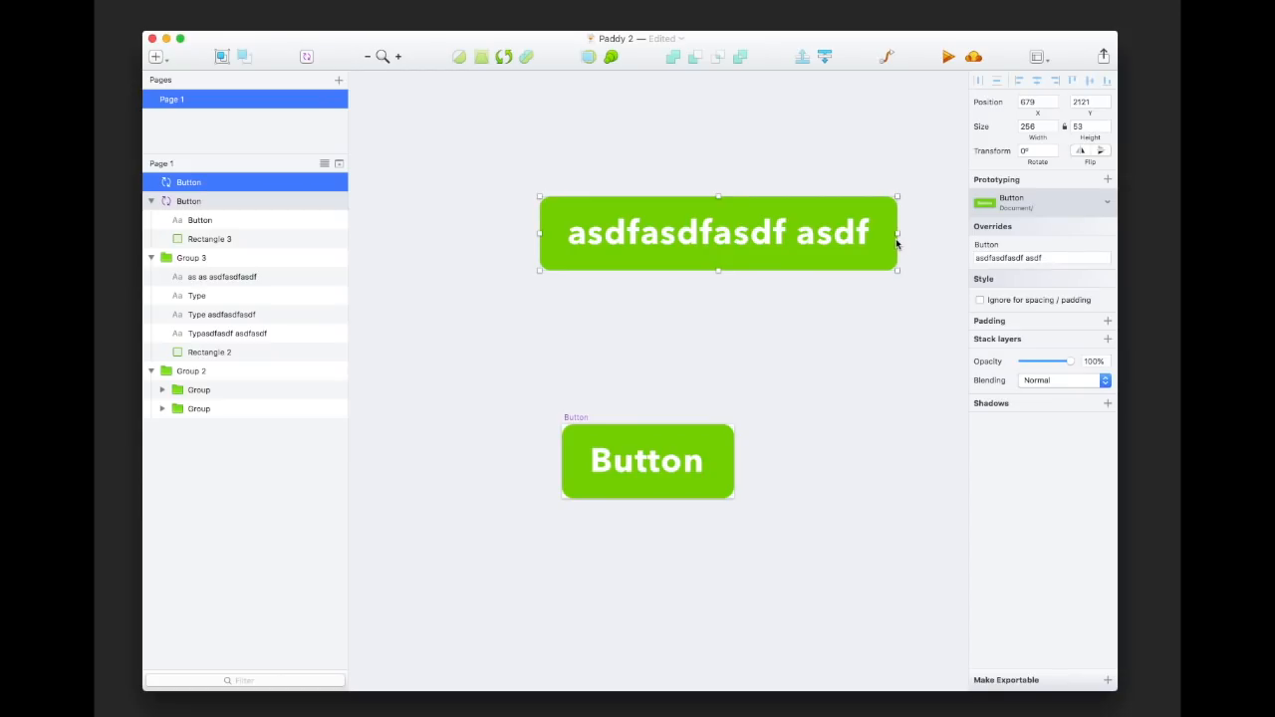
- Move the button instance up and to the right, to about X 745, Y 2108
scroll(896, 257, right, 2)
drag(875, 271, 850, 269)
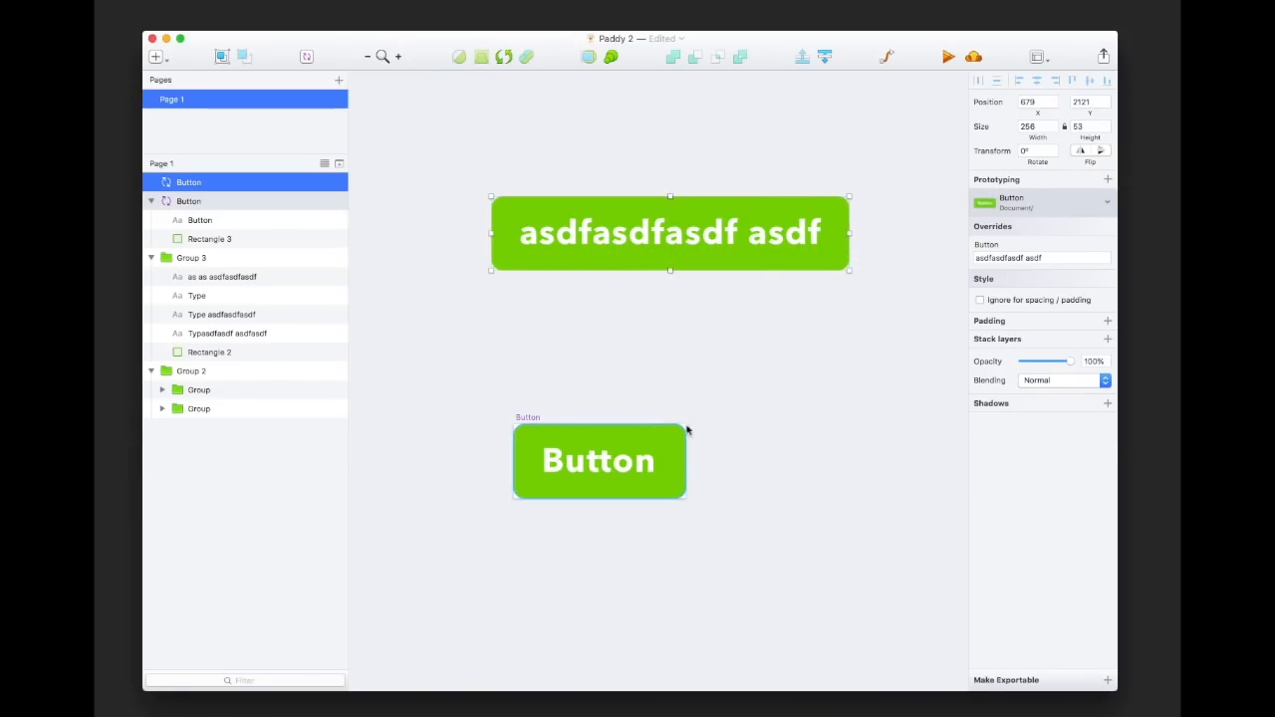
click(760, 412)
drag(605, 253, 697, 228)
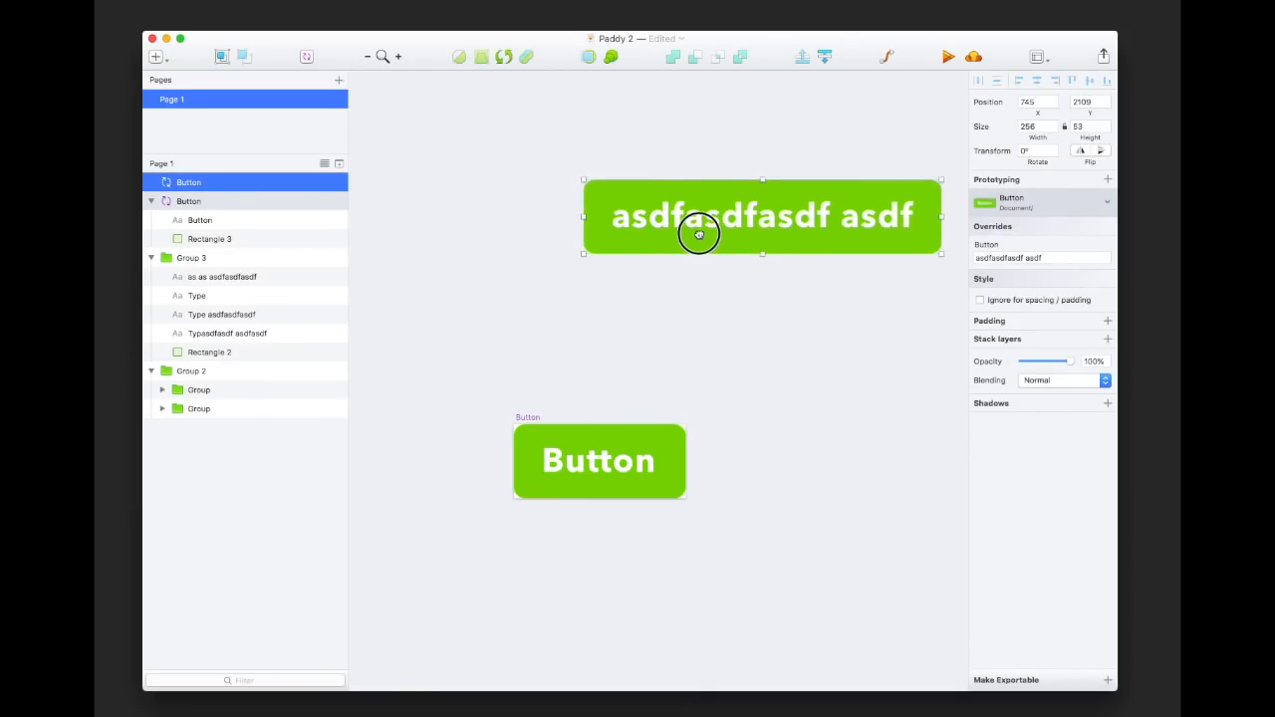
- Extend the instance's text override to two lines reading "asdfasdfasdf asdf asdfasdf" and "asdfasdf"
click(1042, 259)
text(asdfasdf)
key(super+a)
text(asdfasdf)
key(super+z)
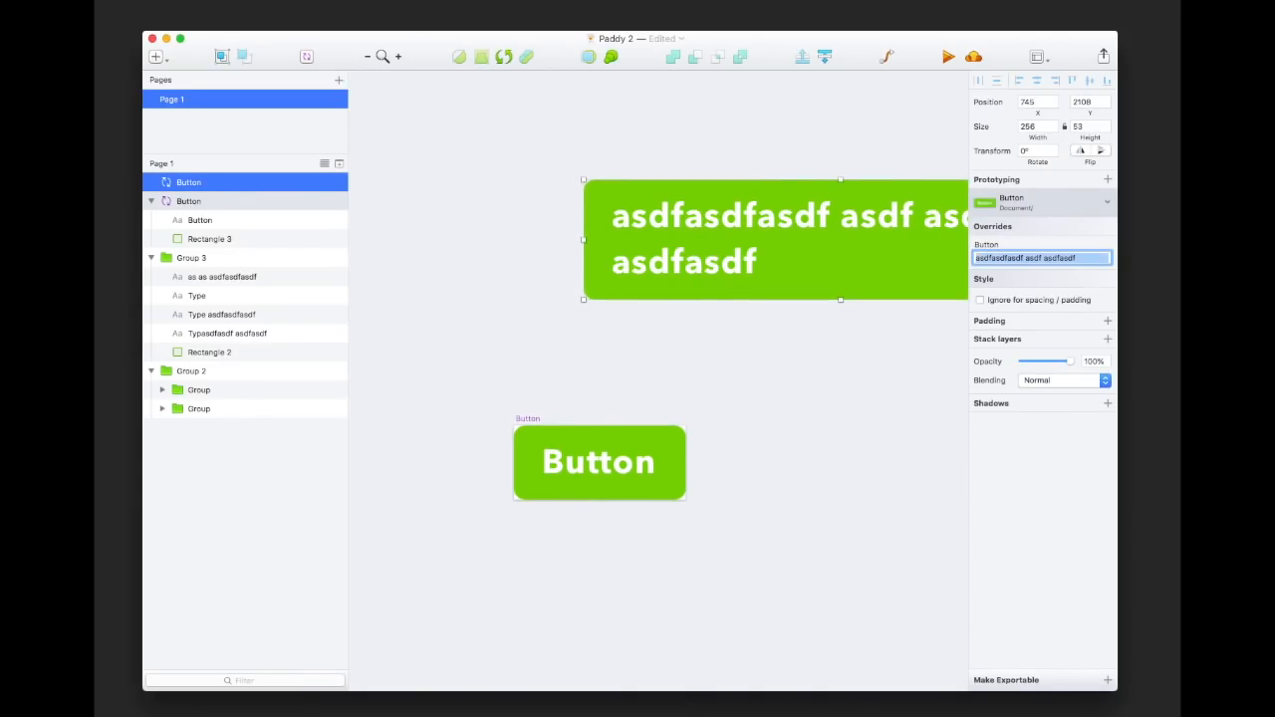
scroll(735, 274, right, 5)
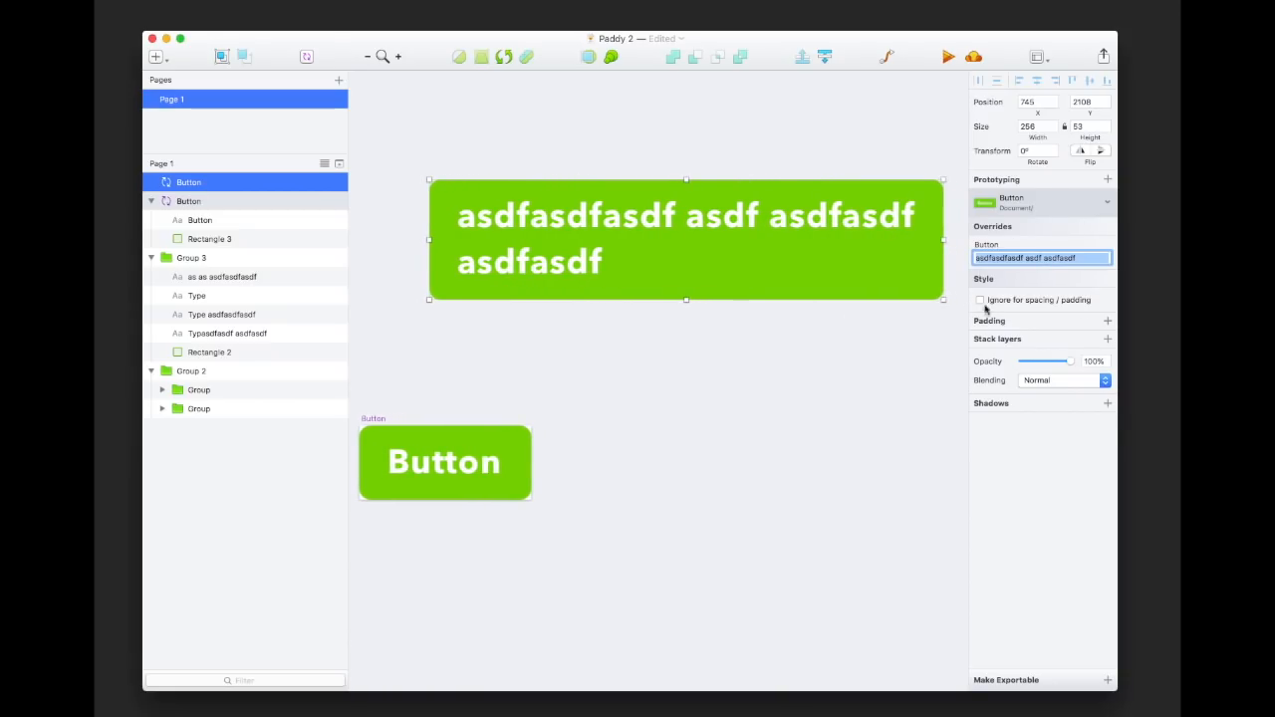
click(869, 347)
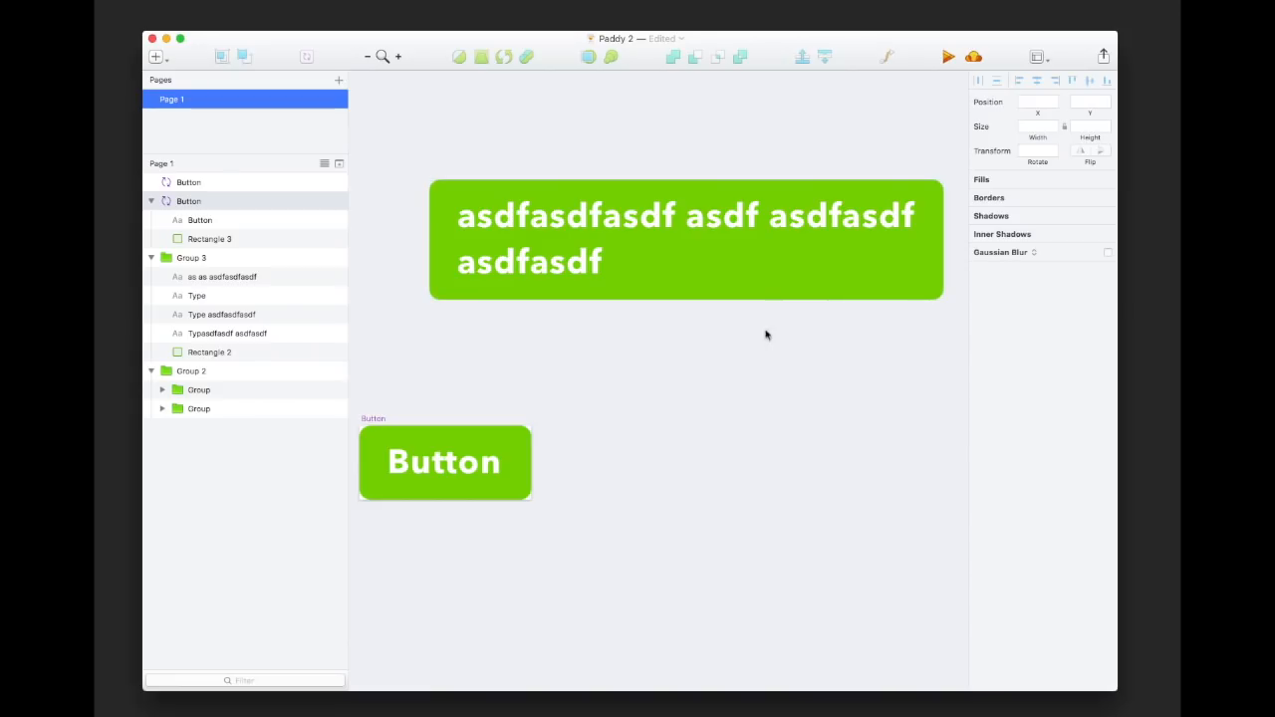
- Move the two-line button instance away from the master, duplicate it below, and override the copy's text with "asd"
key(super+minus)
drag(710, 311, 867, 312)
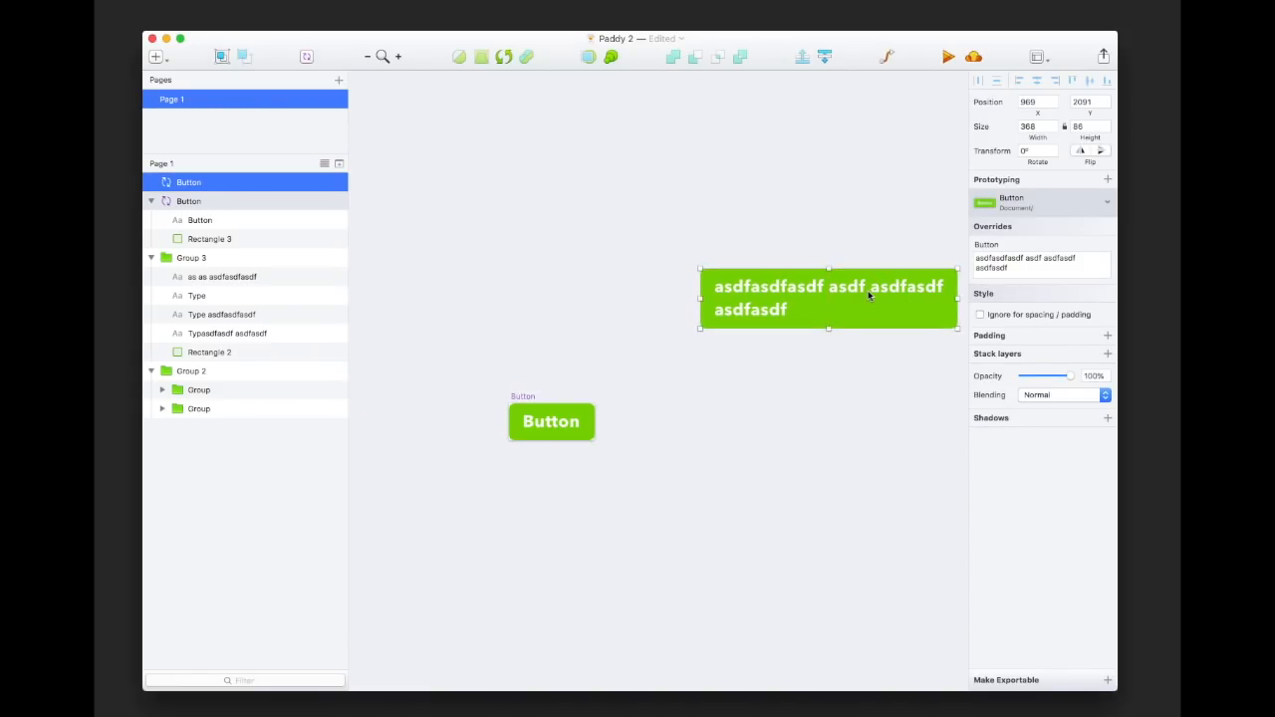
scroll(777, 309, right, 5)
drag(683, 296, 683, 389)
click(1016, 265)
text(asd)
key(Return)
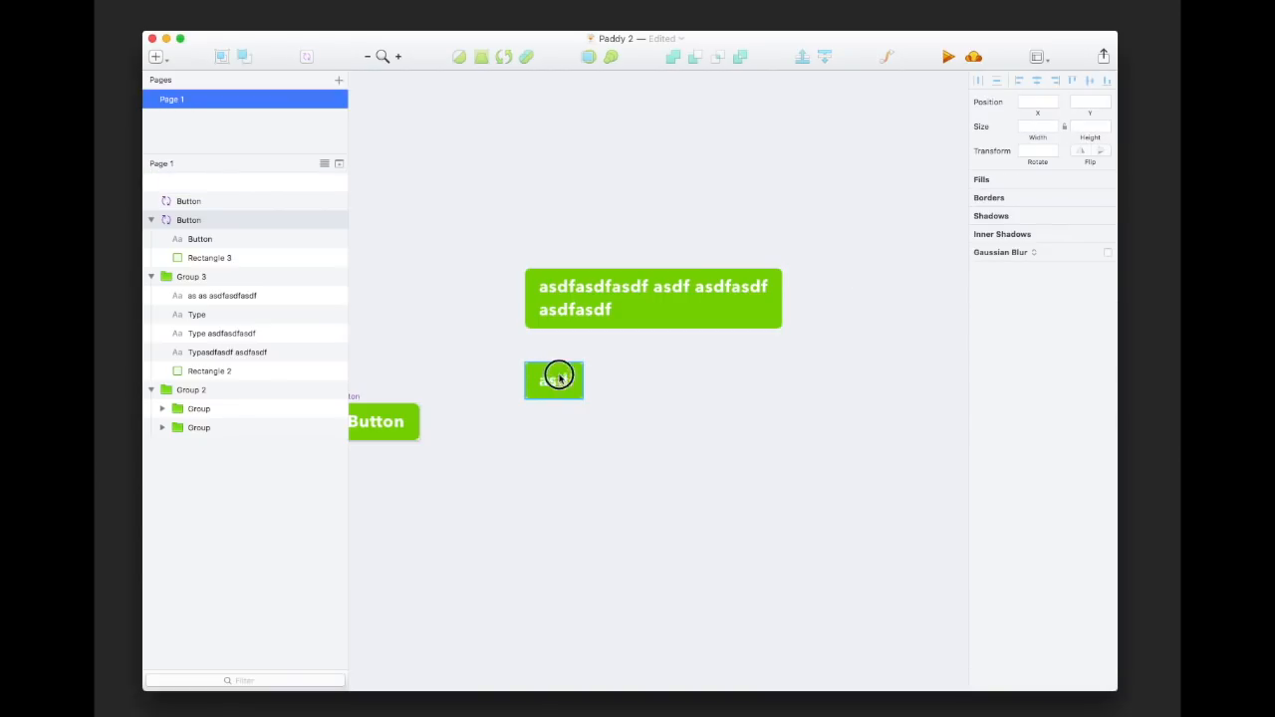
- Move the "asd" button under the middle of the wide button and stack both instances vertically
drag(558, 376, 643, 376)
shift+click(641, 308)
click(1016, 330)
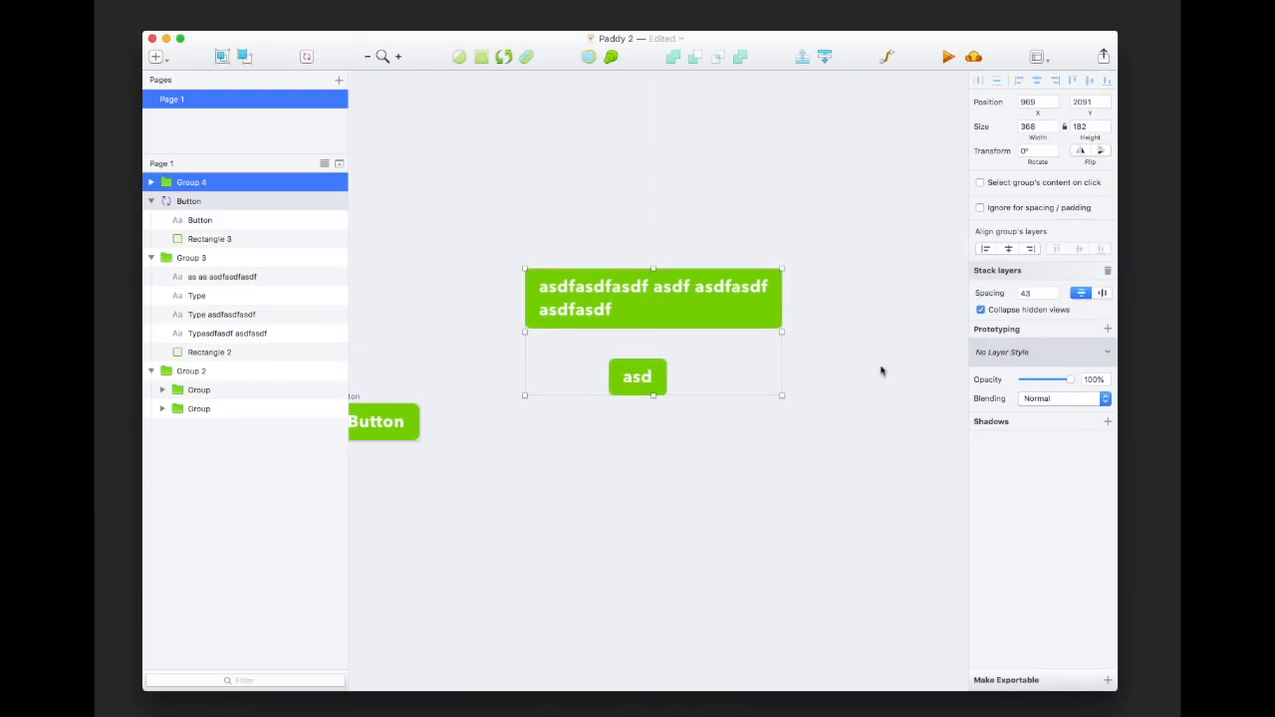
- Set the button stack's spacing to 20 and align its layers to the right
click(1035, 293)
text(20)
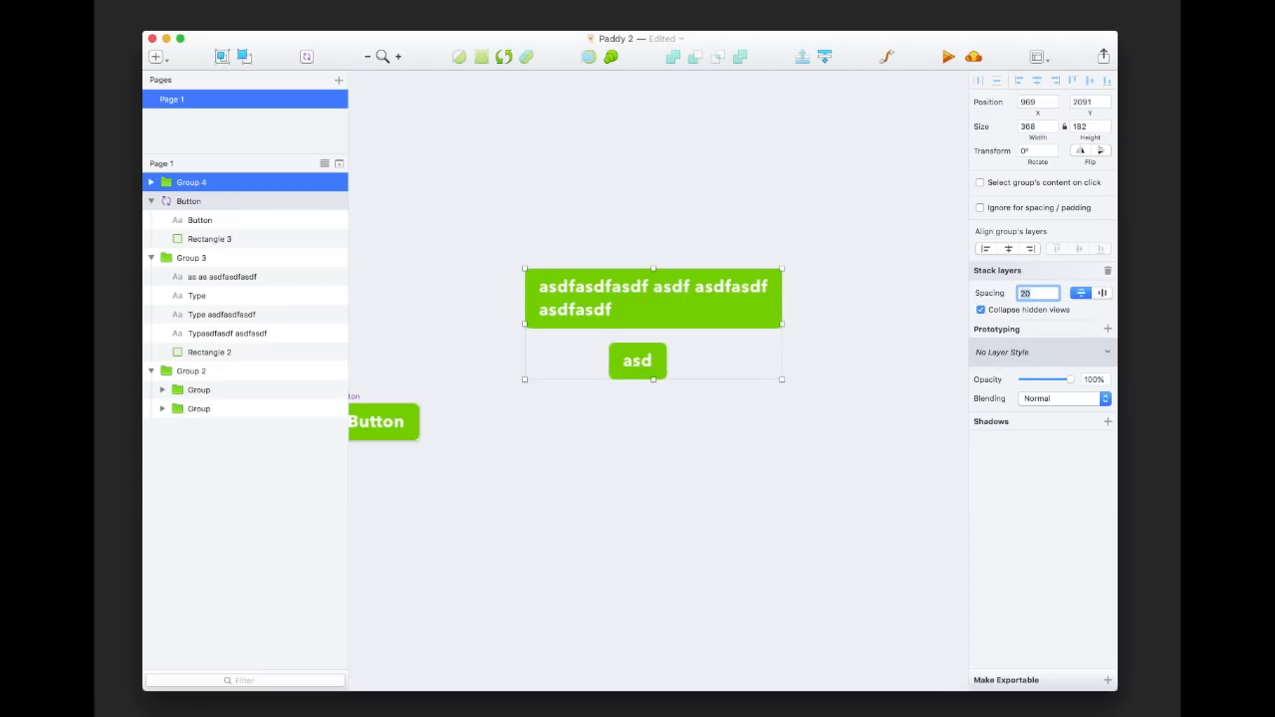
key(Return)
click(1031, 249)
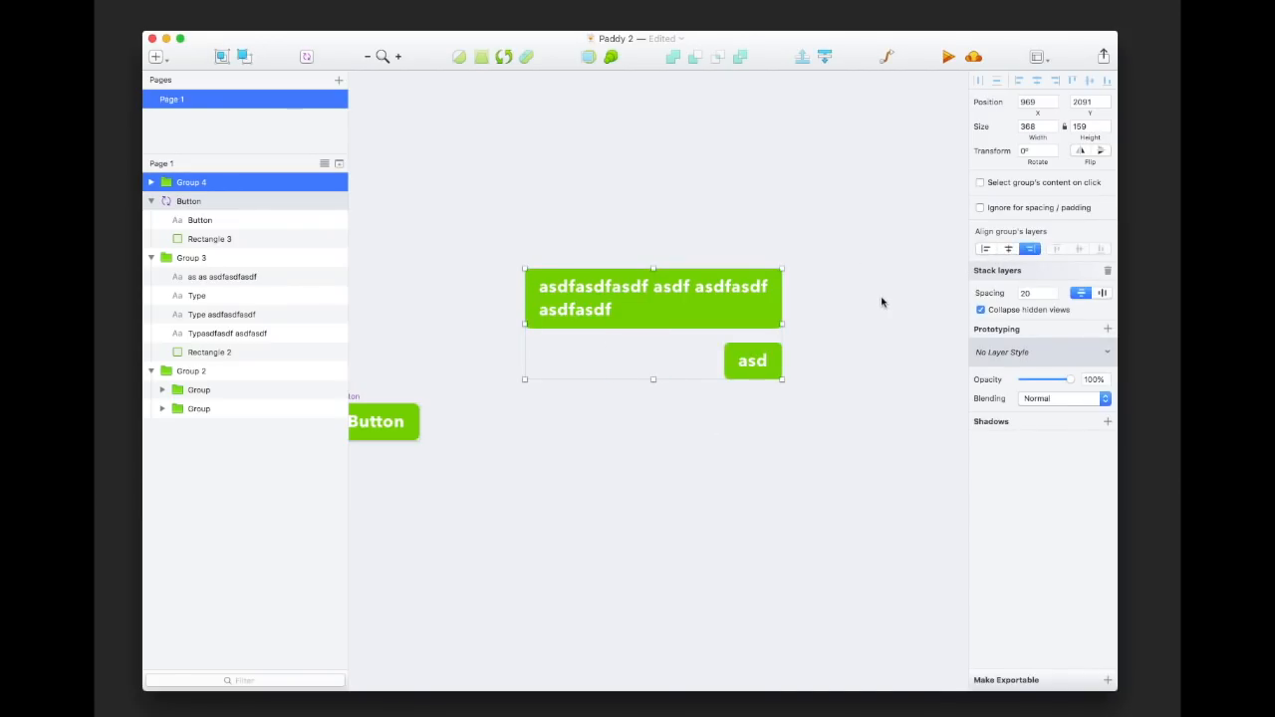
click(833, 330)
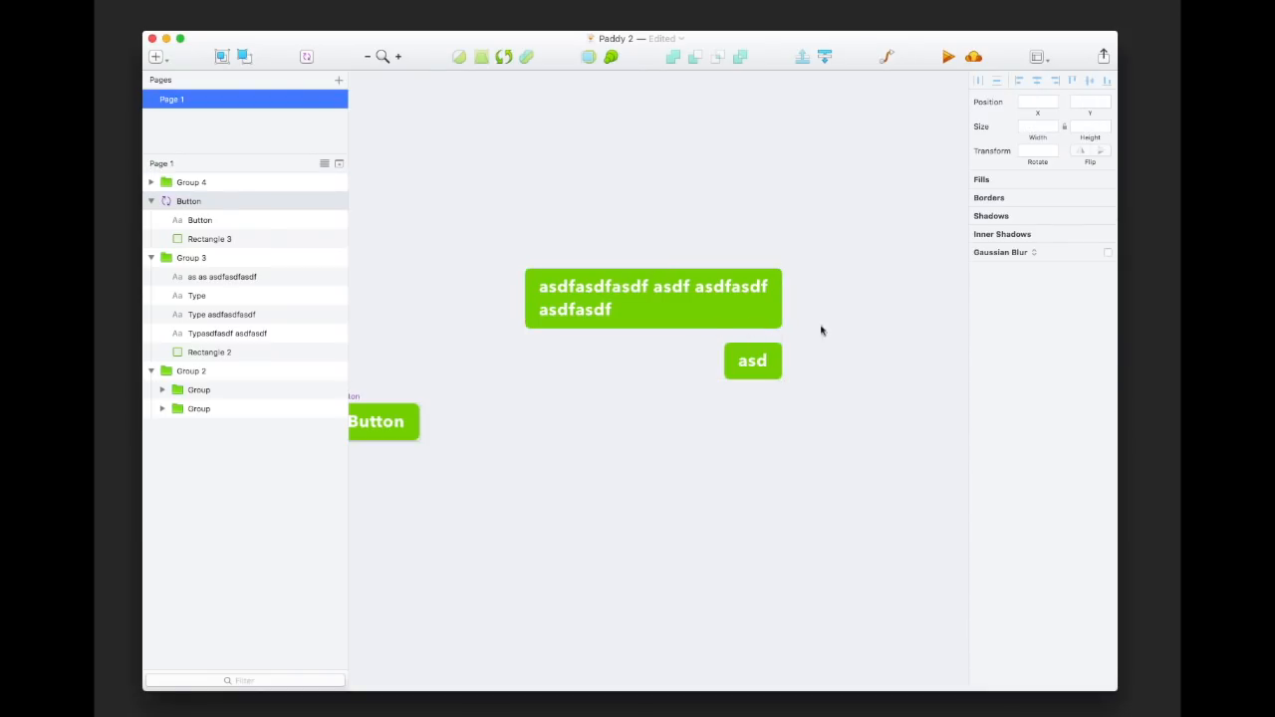
- Duplicate the "asd" button inside the stack and override the copy's text with "asd asdfasdf"
double_click(748, 358)
key(super+d)
click(1018, 305)
text(asdfasdf)
key(Return)
- Duplicate the "asd" button once more and override the copy's text with "asd asdfasdfasdf"
click(749, 360)
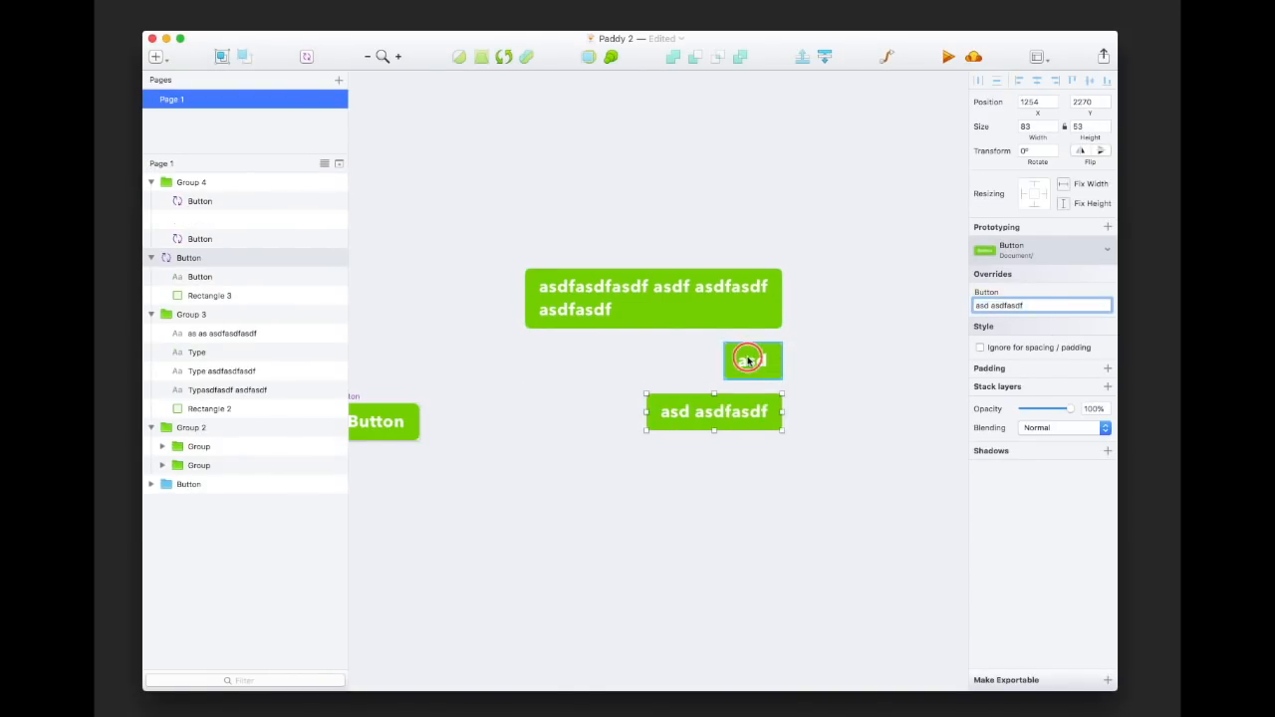
key(super+d)
click(1018, 307)
text(asdfasdf)
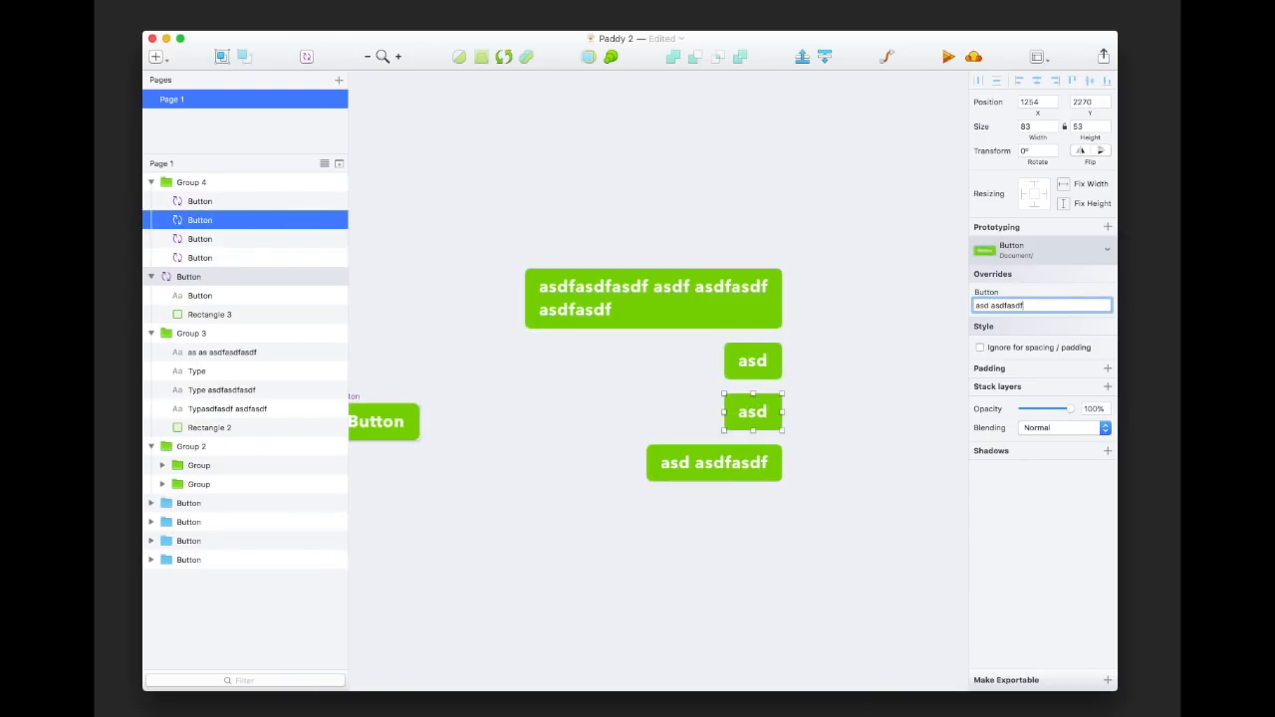
text(asdf)
key(Return)
click(879, 395)
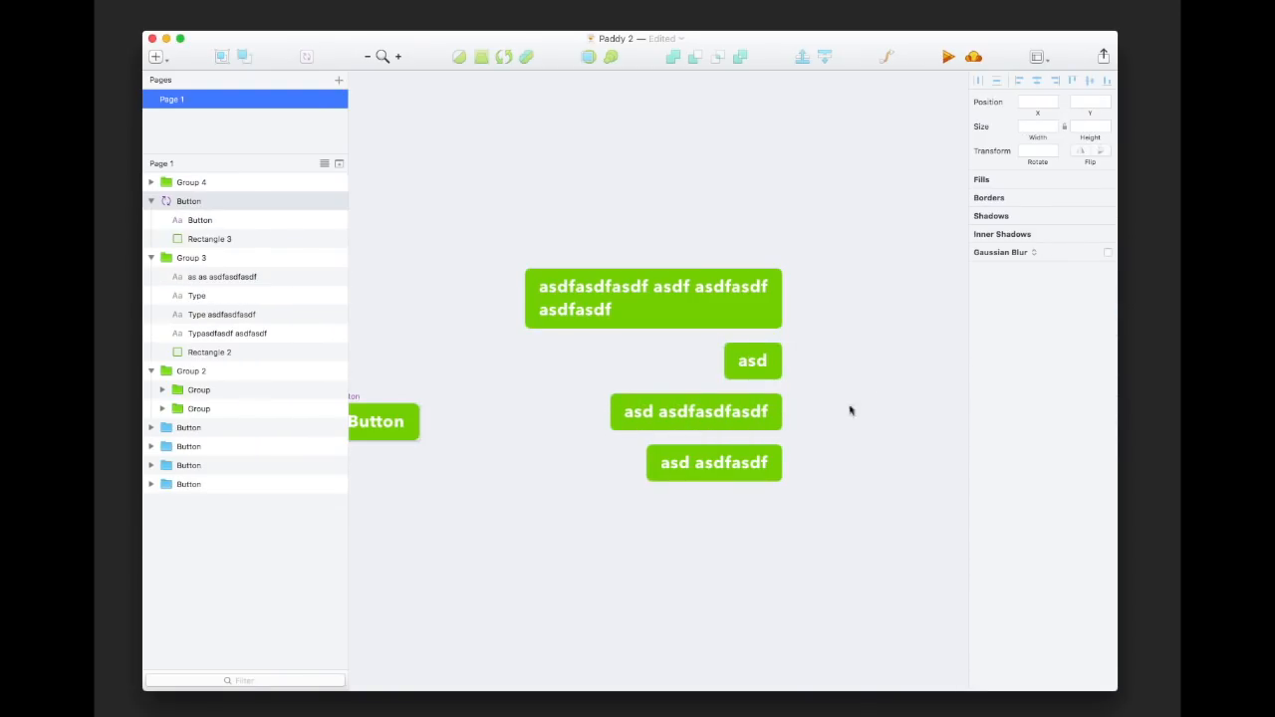
click(745, 422)
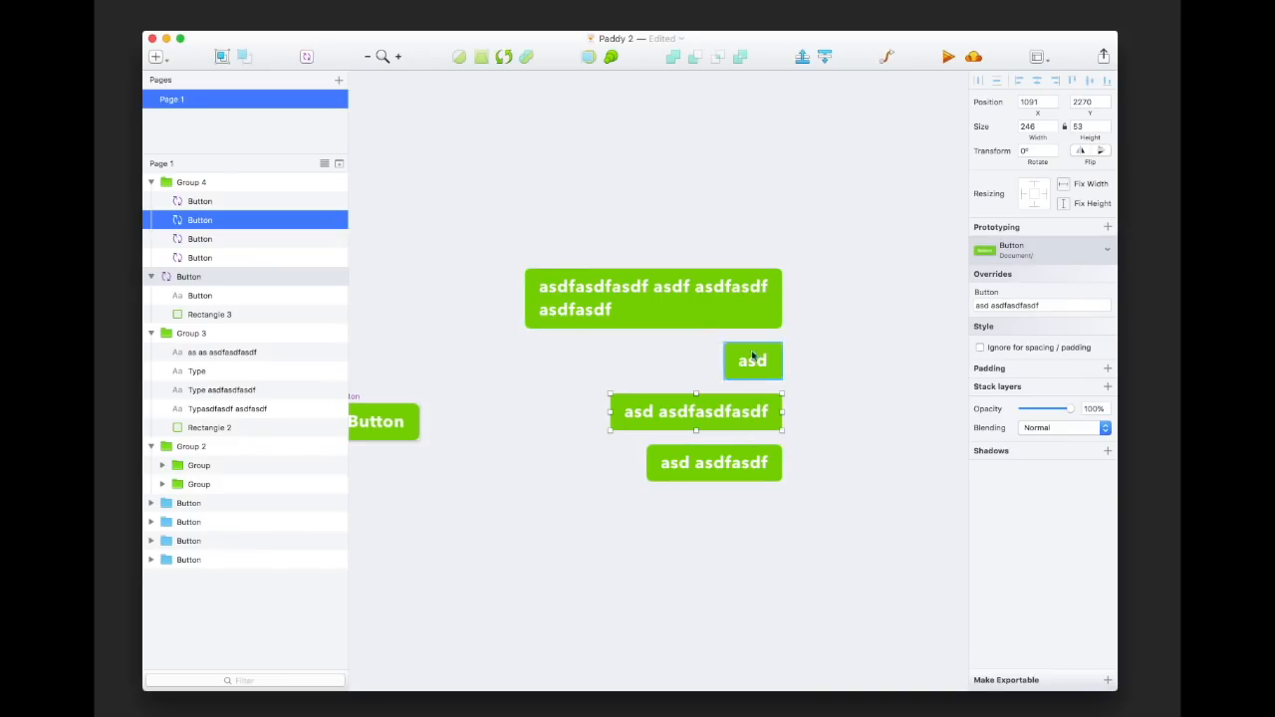
- Reorder the stacked buttons by moving "asd asdfasdfasdf" to the end of the stack and back up above the "asd" button
drag(743, 410, 751, 524)
drag(751, 462, 738, 349)
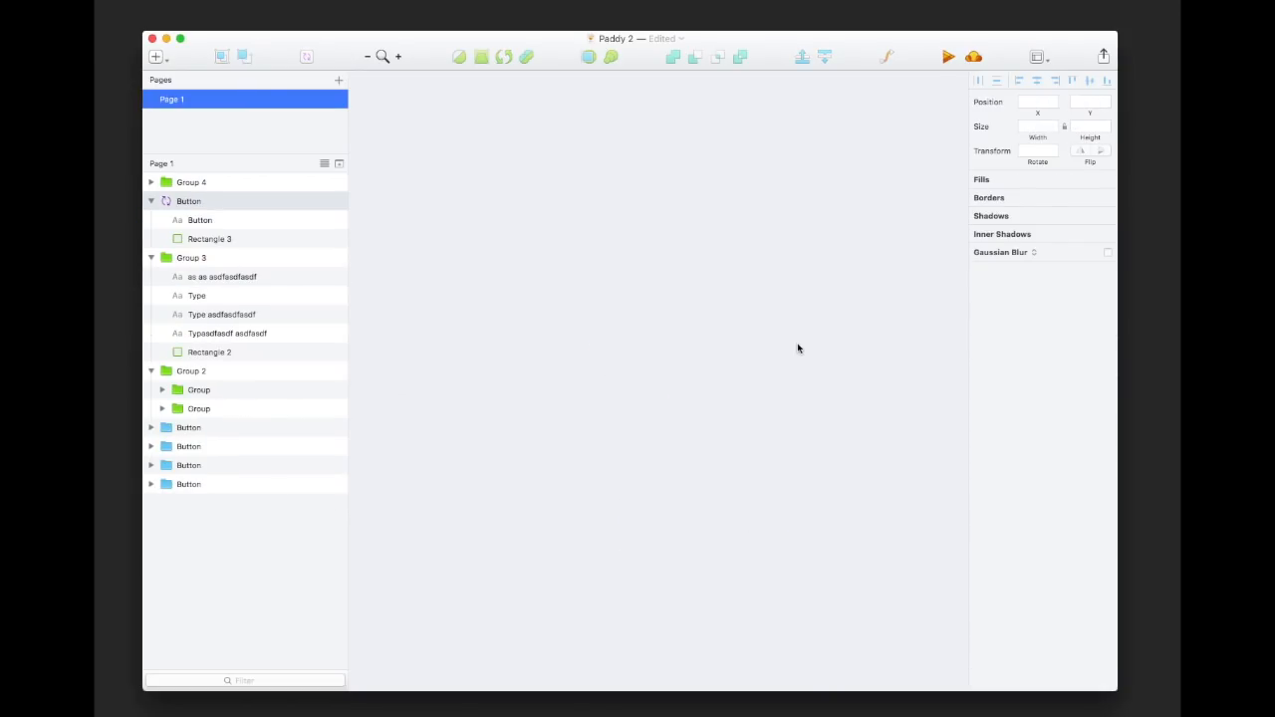
- Draw a wide background rectangle about 546 × 193 on the empty canvas and set its opacity to 30%
key(r)
drag(513, 270, 895, 404)
key(3)
- Add a row of three rectangles, each about 142 × 124, on the background and group them all with it
key(r)
drag(541, 291, 653, 379)
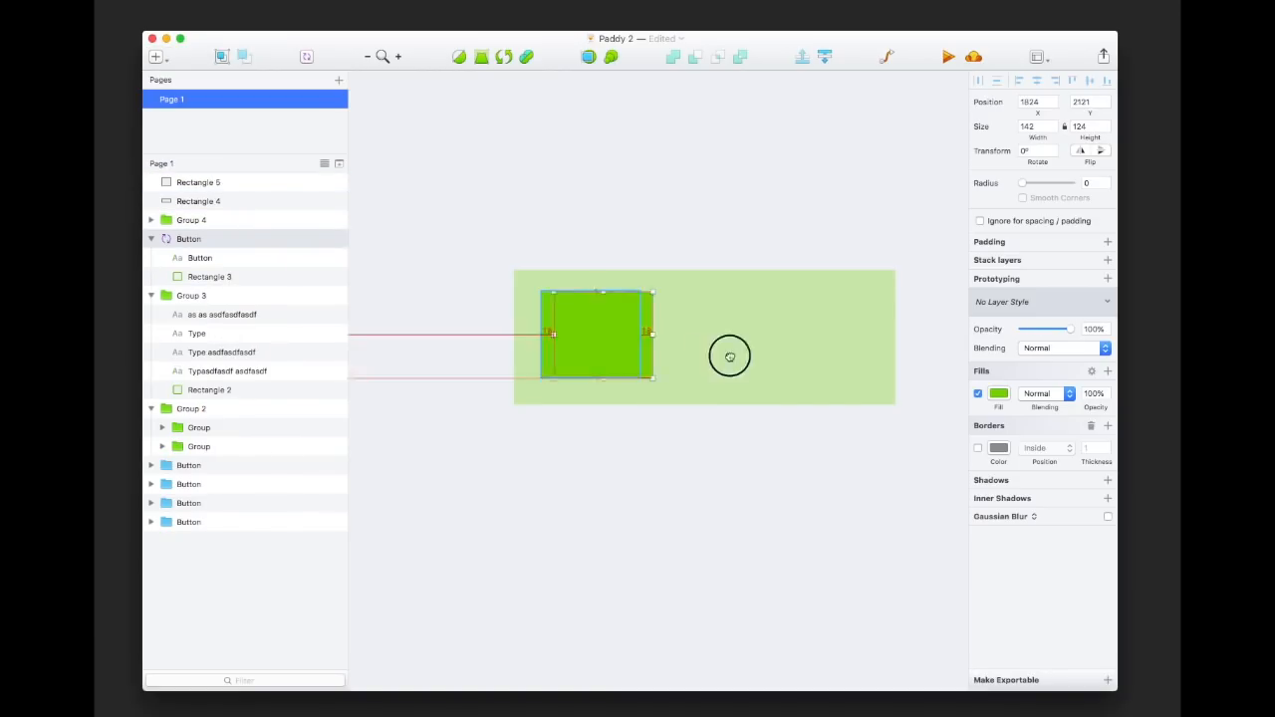
drag(730, 357, 836, 356)
drag(923, 480, 432, 228)
key(super+g)
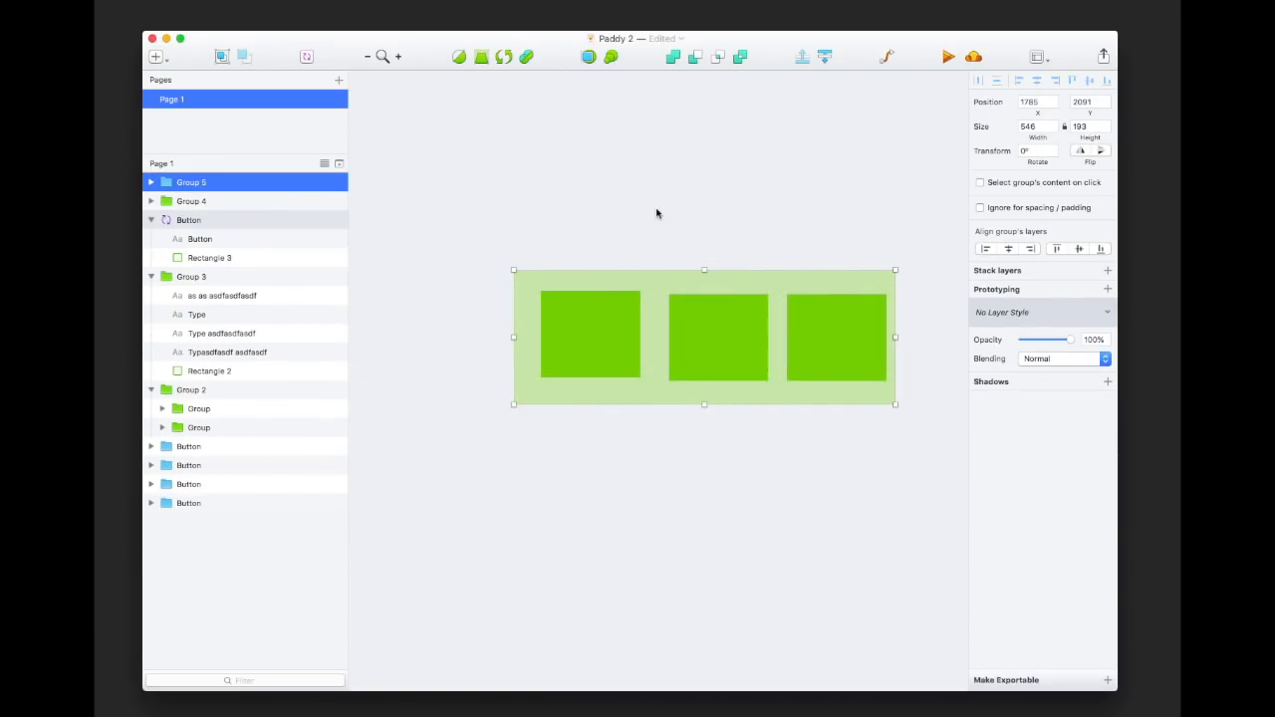
- Try narrowing the new group to about 244 wide by its right edge, and undo the resize
scroll(656, 213, right, 1)
click(714, 211)
click(787, 303)
drag(877, 338, 664, 332)
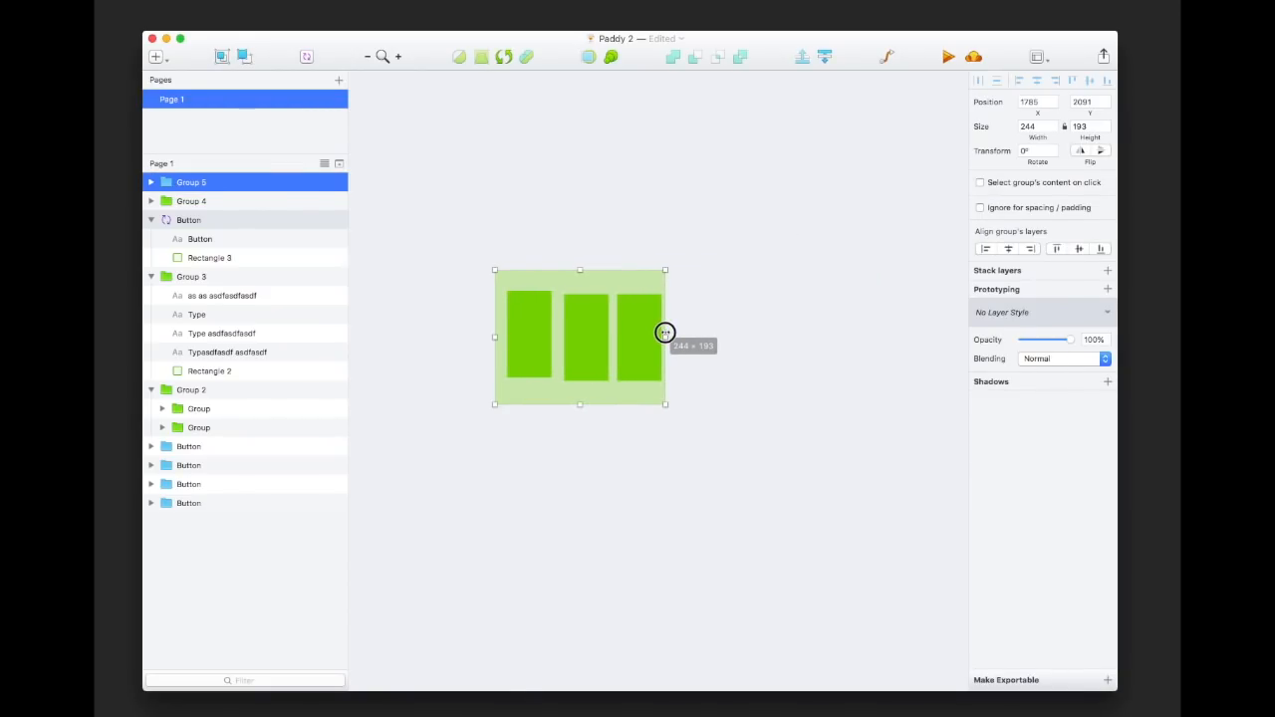
key(super+z)
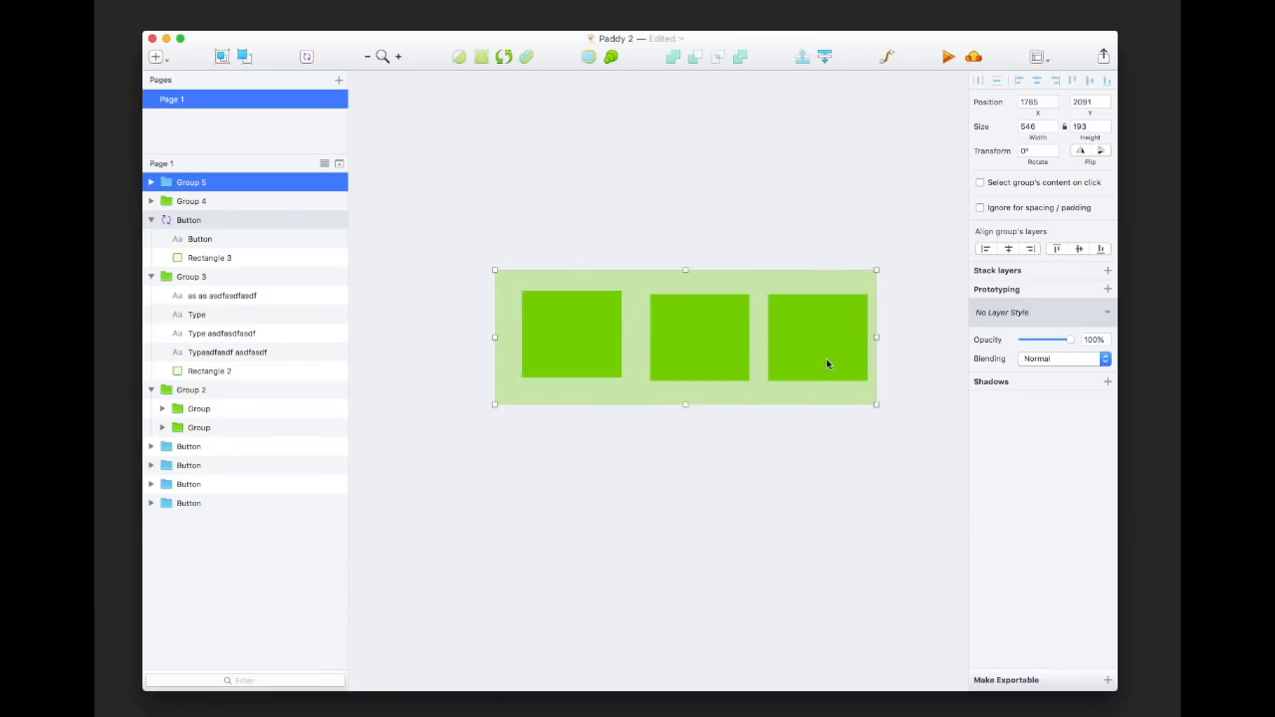
- Move the middle and last rectangles inside the group level with the first one, with even gaps between them
click(905, 364)
double_click(710, 353)
drag(697, 356, 684, 344)
drag(786, 345, 751, 344)
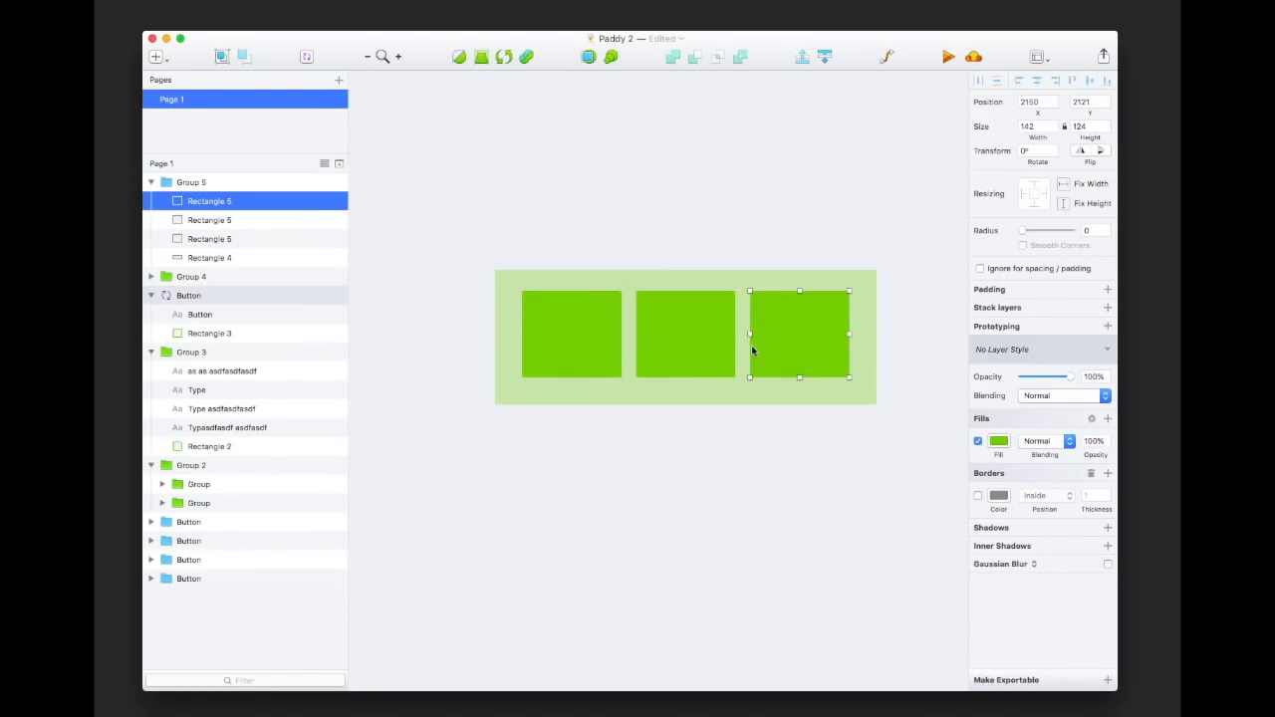
- Trim the background rectangle from its lower-right corner to about 542 × 184
click(596, 344)
click(870, 401)
mouse_move(876, 403)
mouse_down()
mouse_move(857, 395)
mouse_move(875, 399)
mouse_up()
click(882, 406)
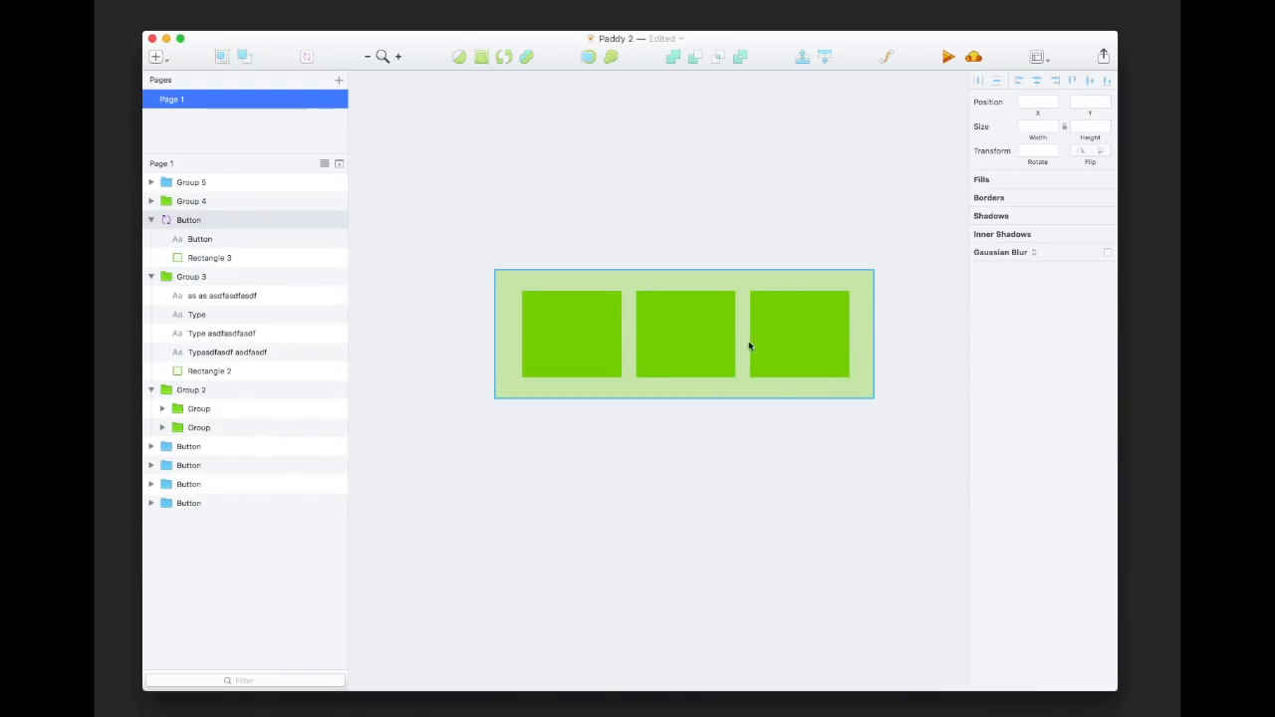
- Try narrowing the group and its first rectangle to about 67 wide, and restore the previous sizes
click(782, 333)
drag(873, 334, 707, 328)
key(Escape)
double_click(553, 341)
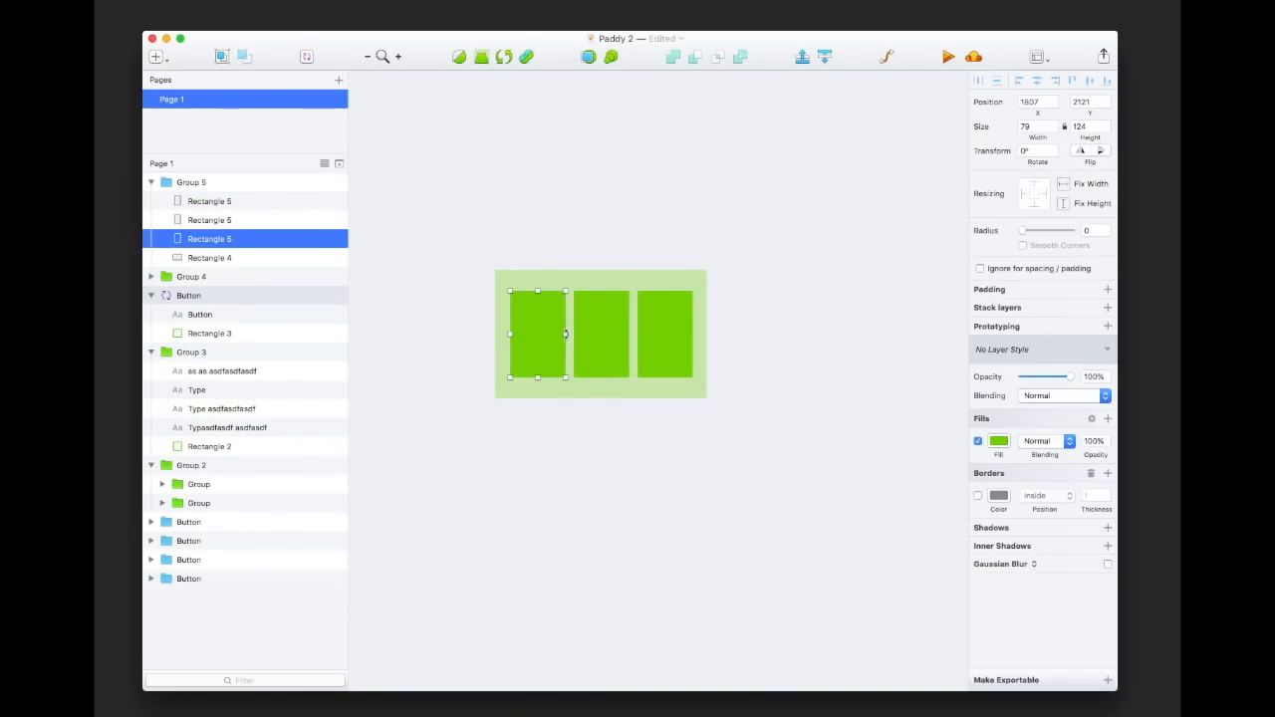
drag(564, 335, 557, 335)
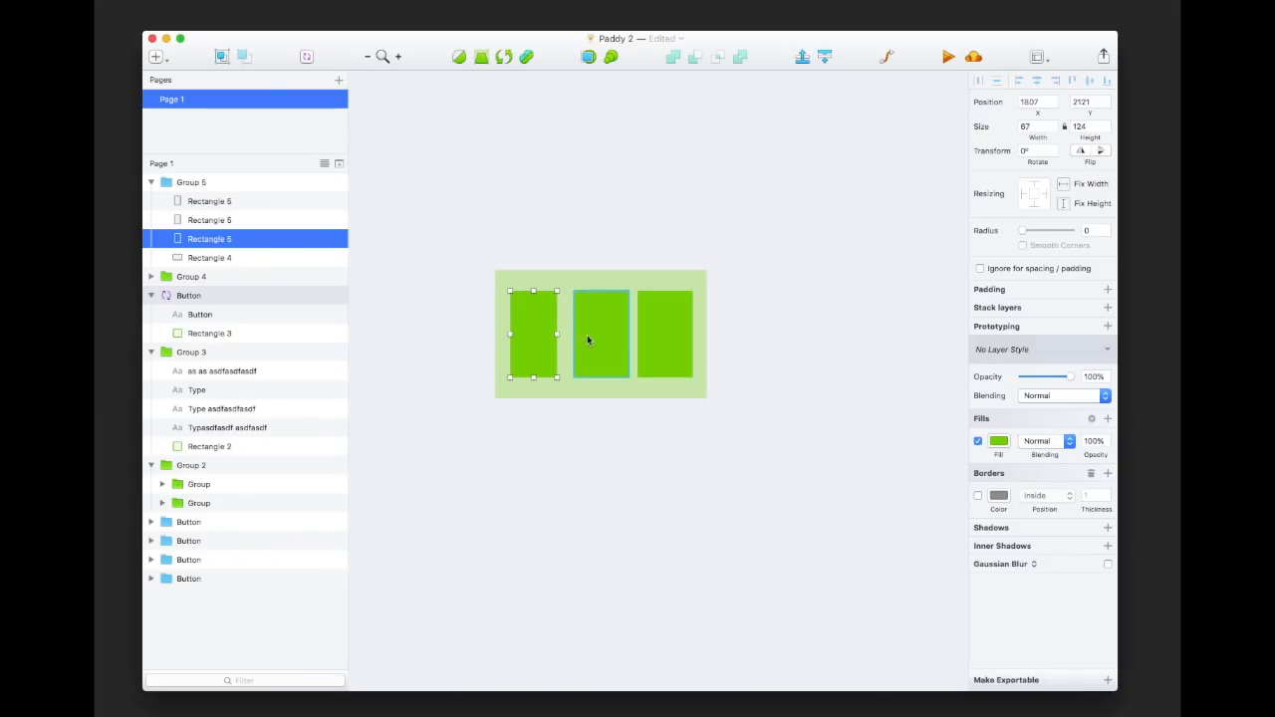
click(825, 420)
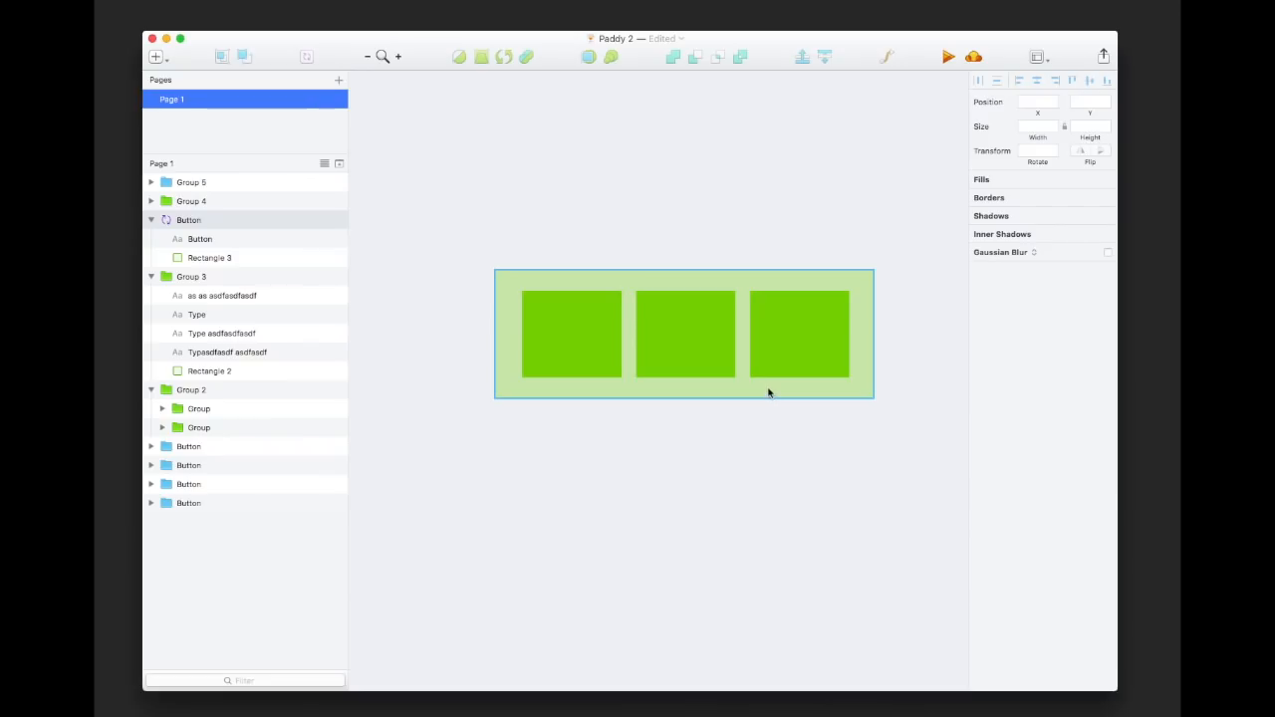
- Give the background padding of 10 top and bottom and 20 on the sides, and stack the group's layers horizontally with spacing 21
double_click(740, 388)
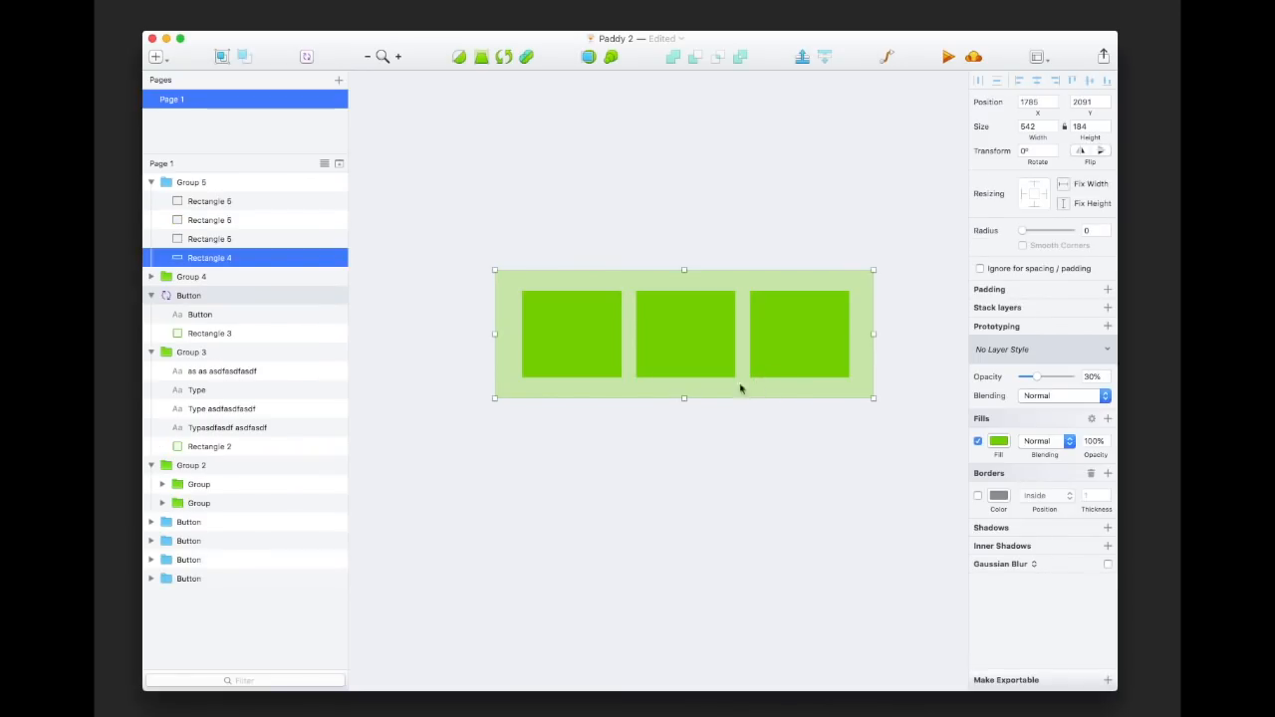
click(1026, 297)
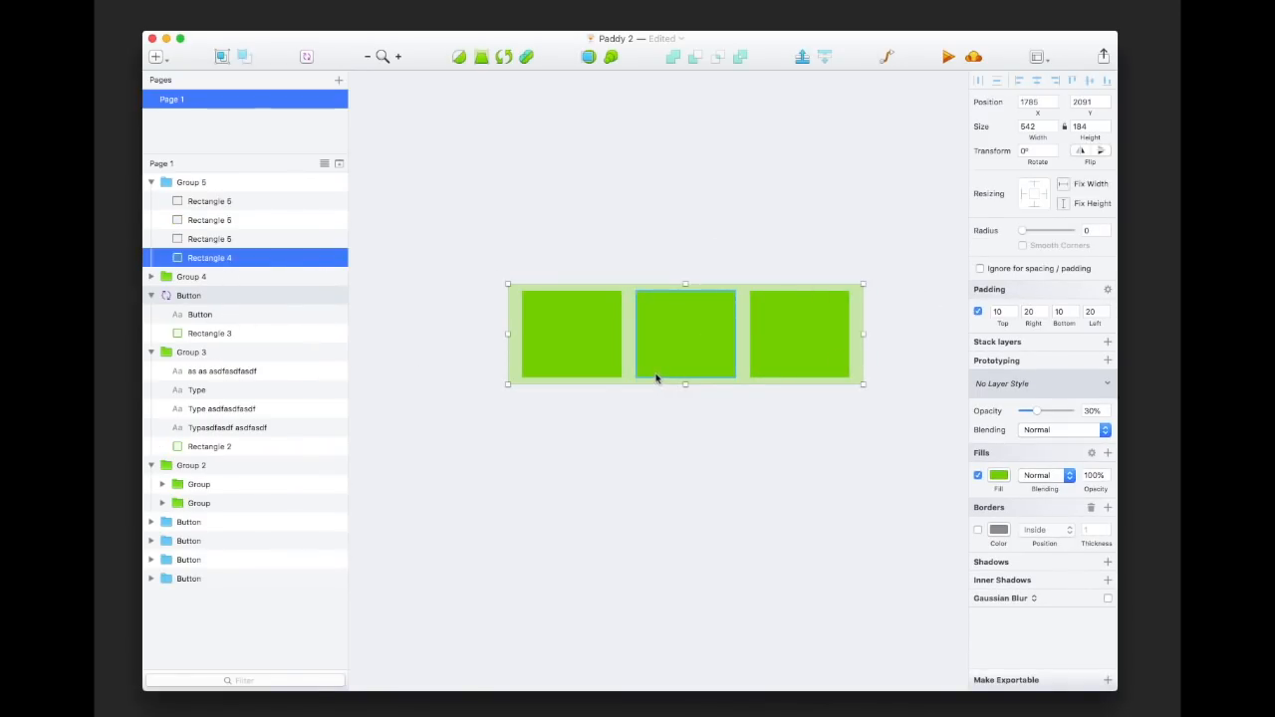
click(681, 351)
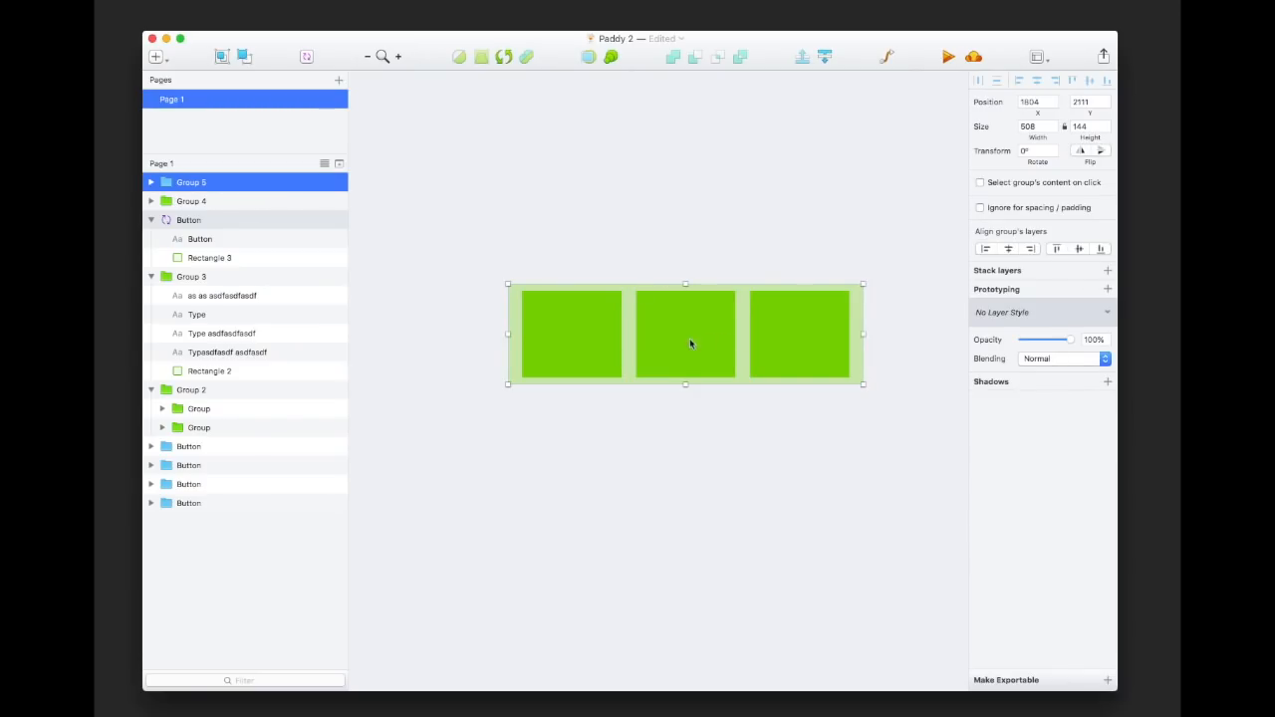
click(1016, 272)
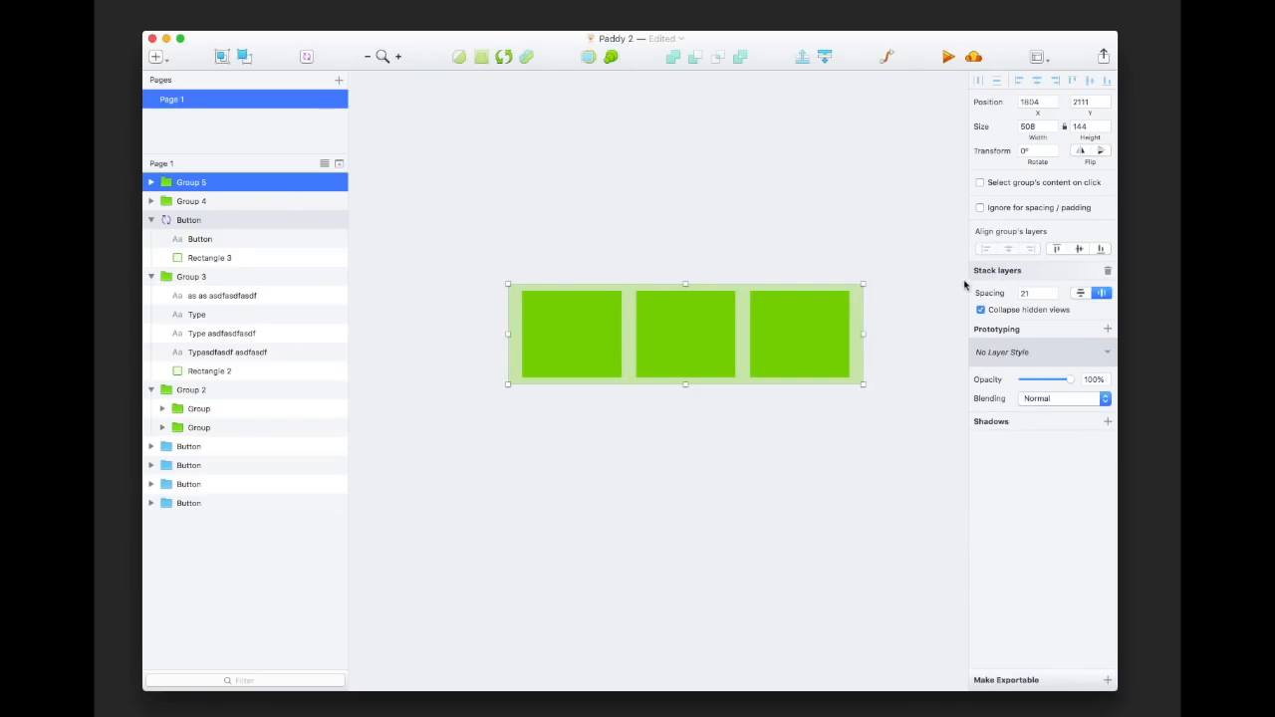
click(857, 432)
- Narrow the stacked group to about 275 wide and check the size and spacing of each rectangle inside it
click(800, 329)
drag(863, 335, 700, 335)
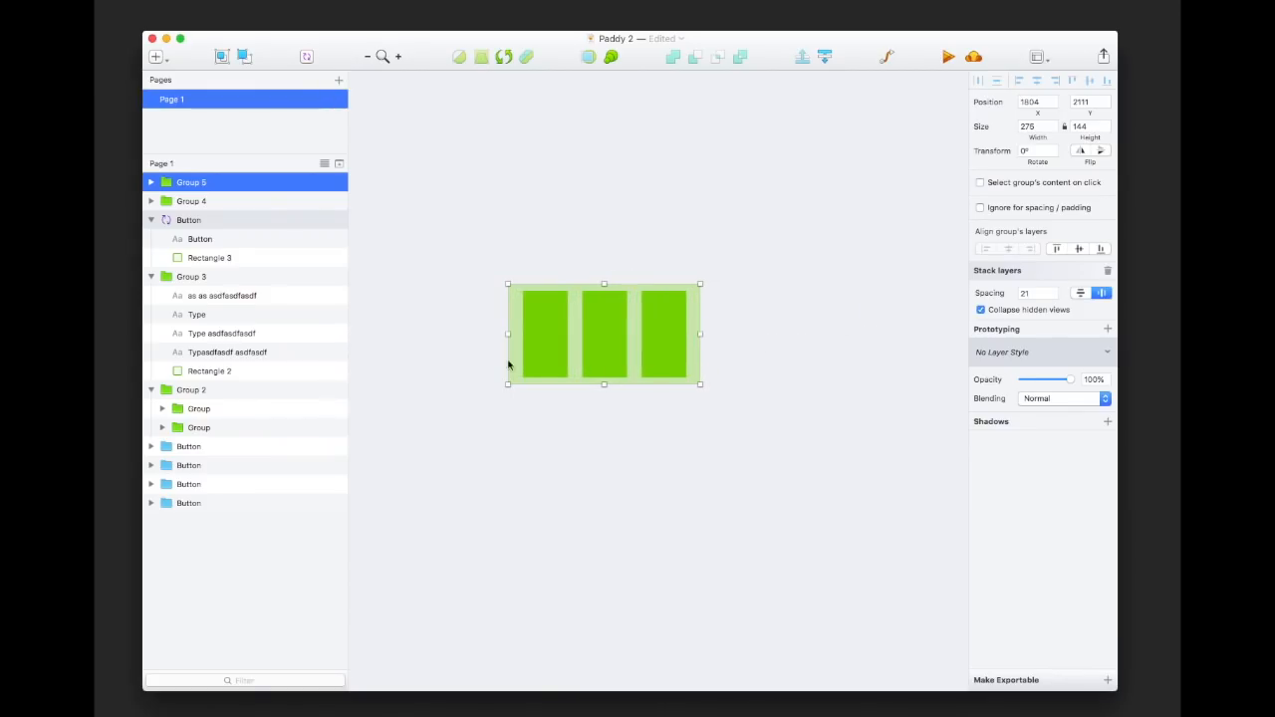
click(697, 374)
double_click(655, 353)
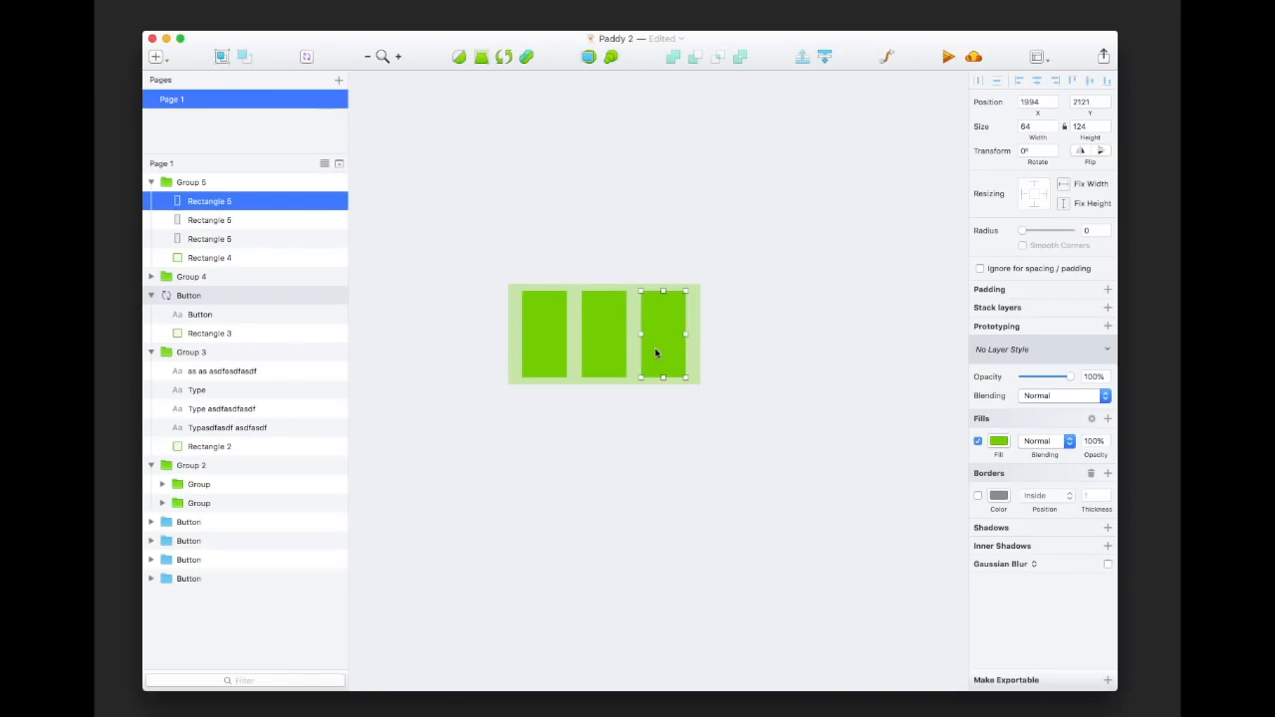
click(607, 345)
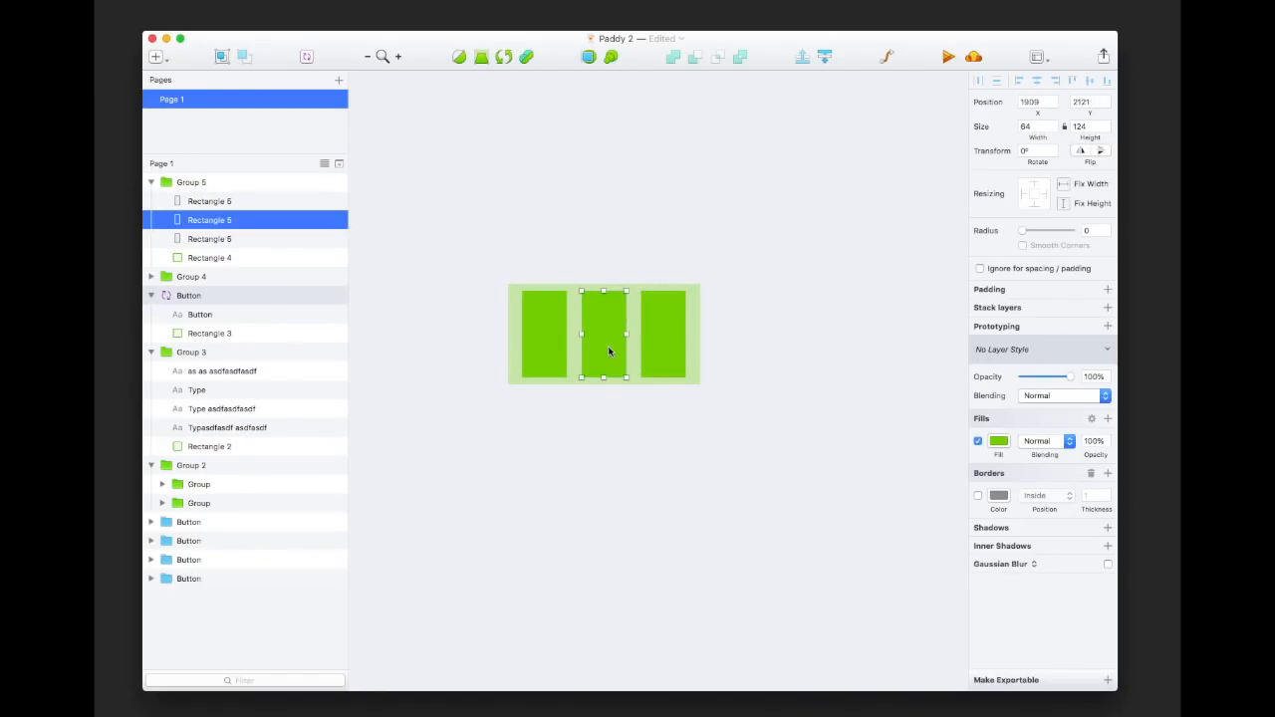
click(557, 348)
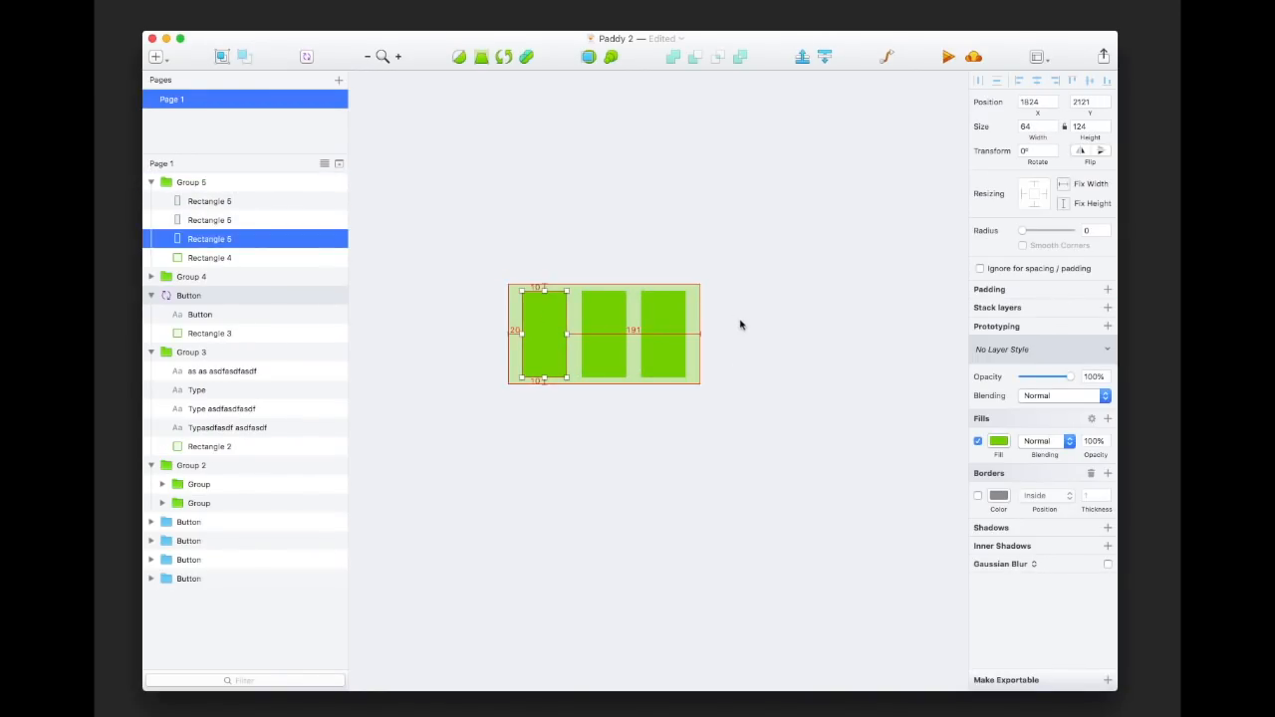
click(663, 333)
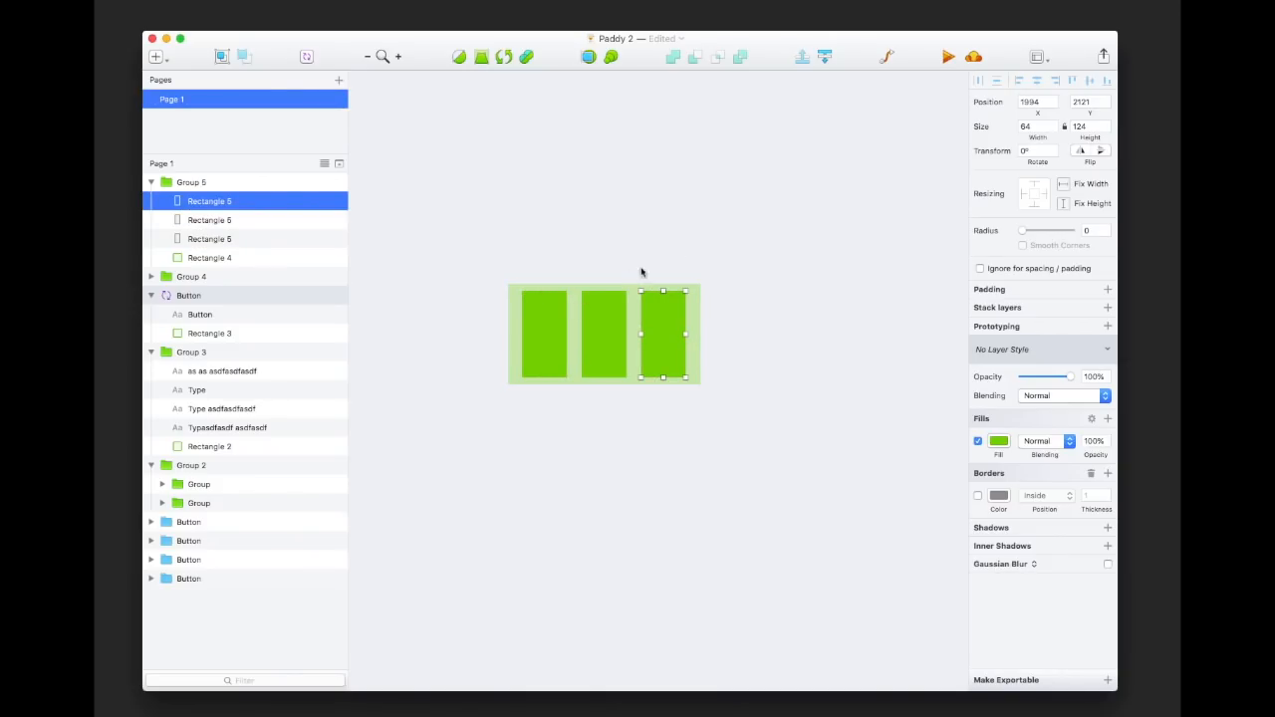
- Resize the stacked group by widening it to about 605, then reducing its height and narrowing it to less than half that width
click(711, 242)
click(651, 358)
drag(700, 333, 903, 342)
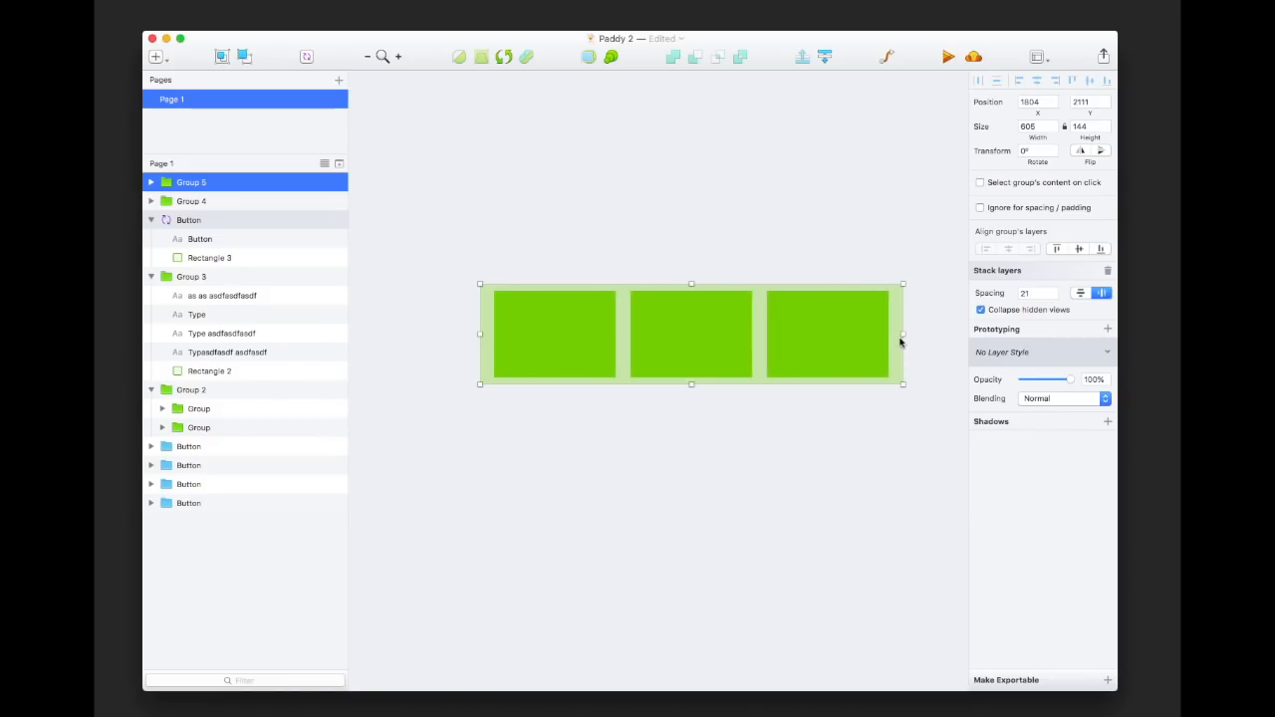
drag(691, 383, 700, 352)
drag(902, 318, 681, 317)
click(710, 317)
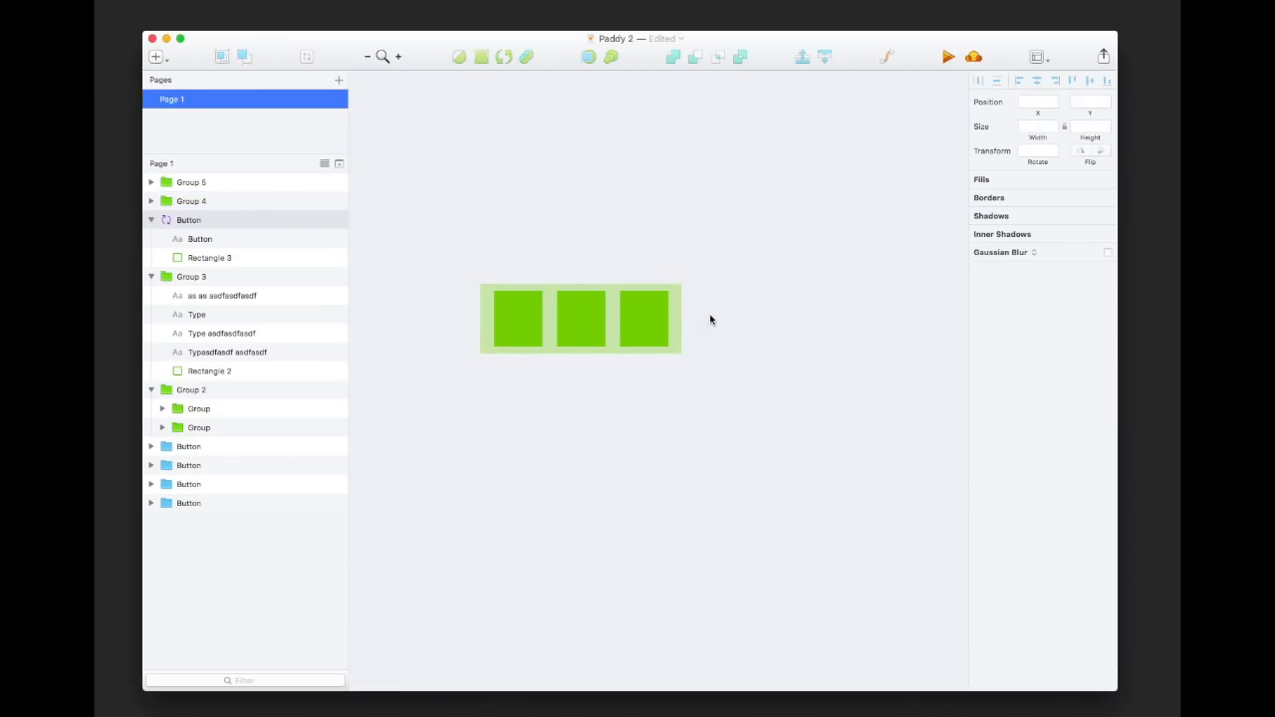